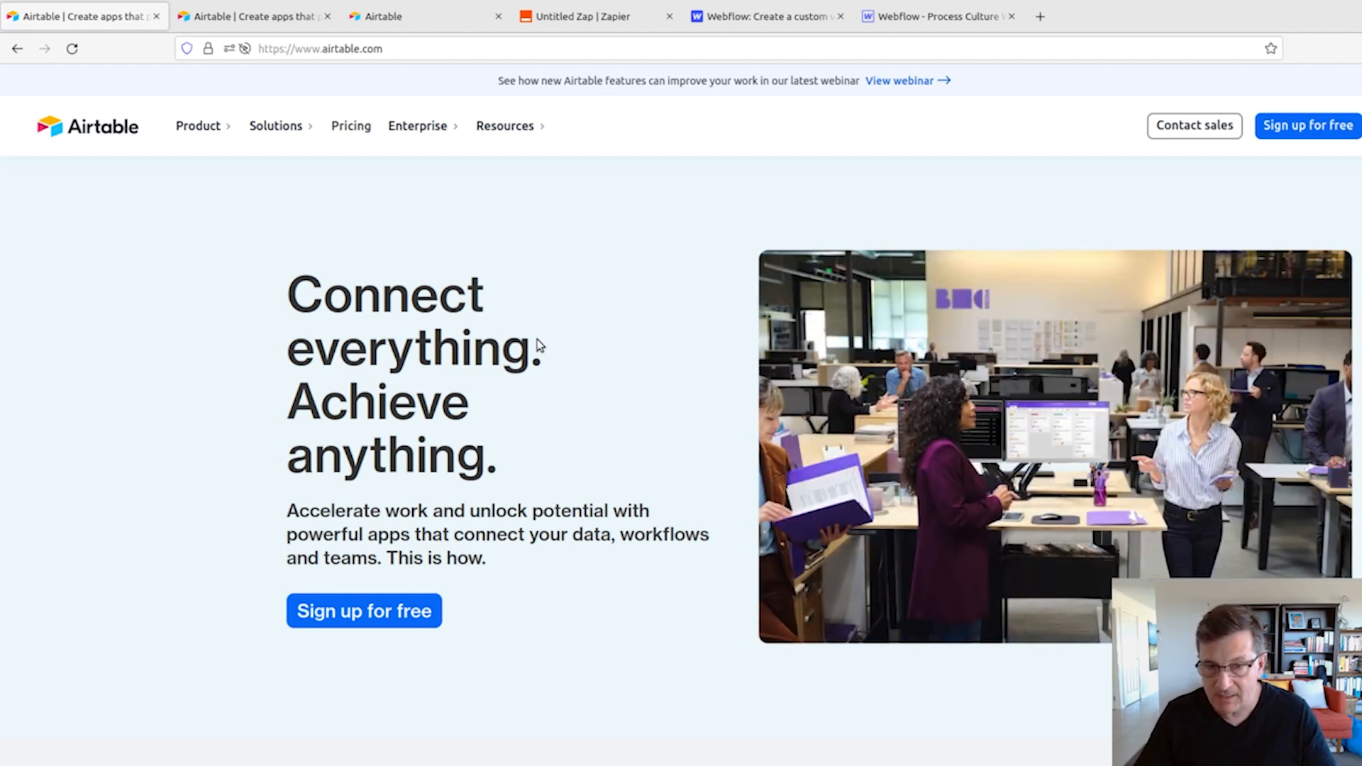
- Switch to the Zapier editor and rename the untitled Zap as "Collect Webform Submissions"
key("ctrl+Tab")
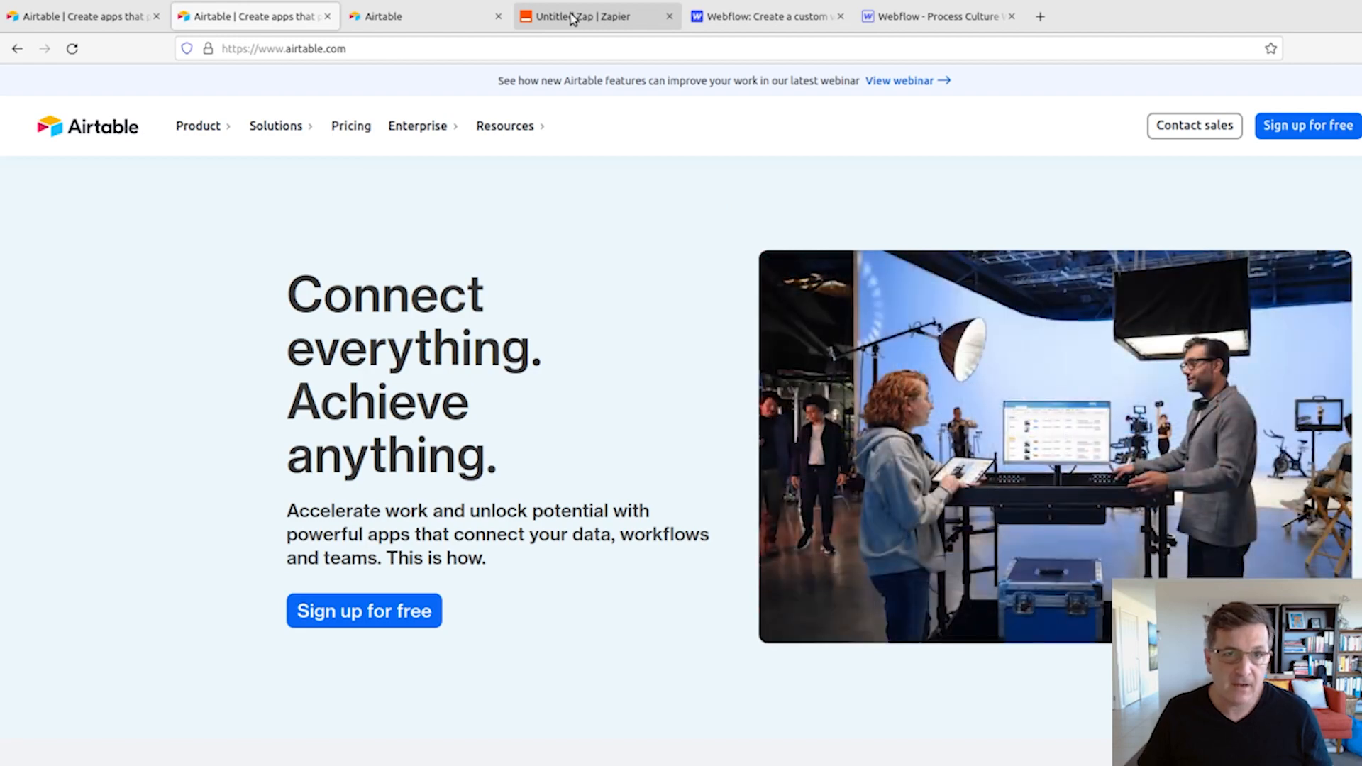
left_click(572, 18)
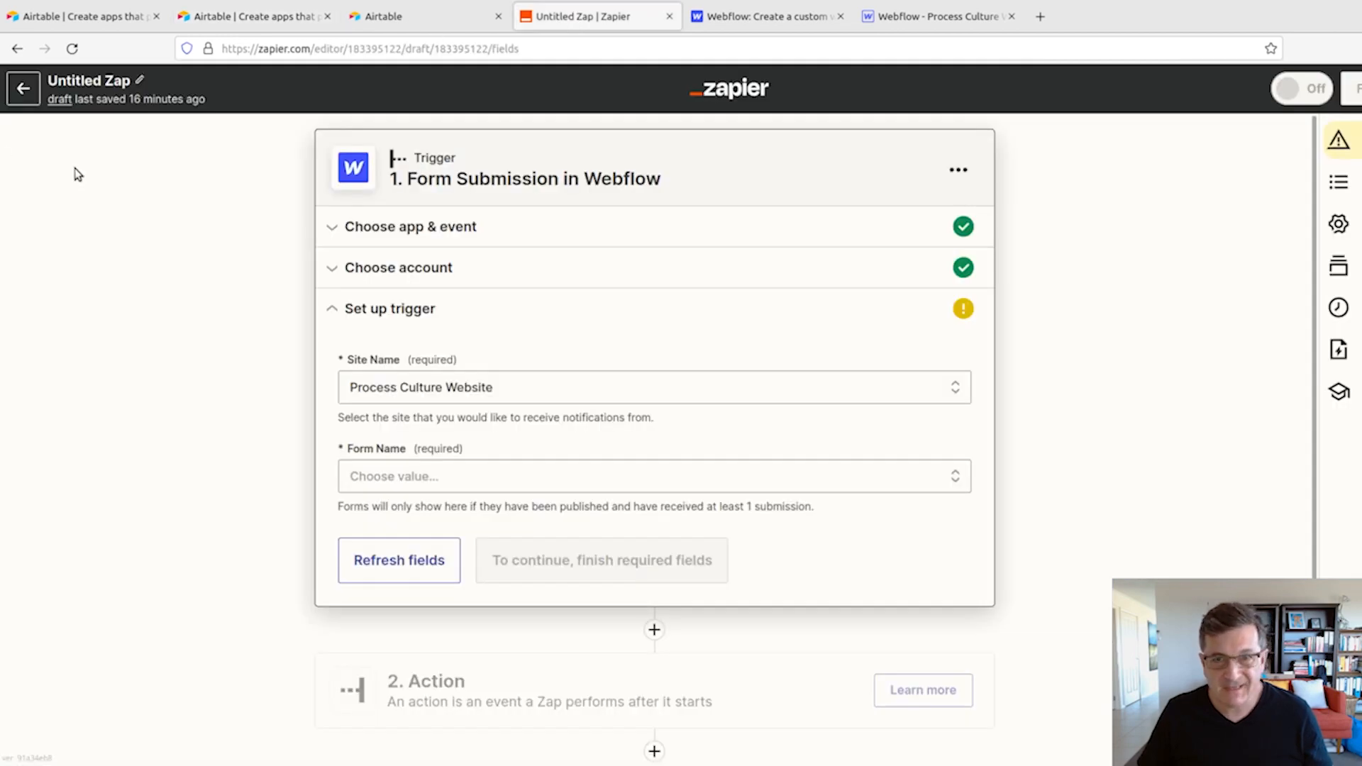
left_click(139, 81)
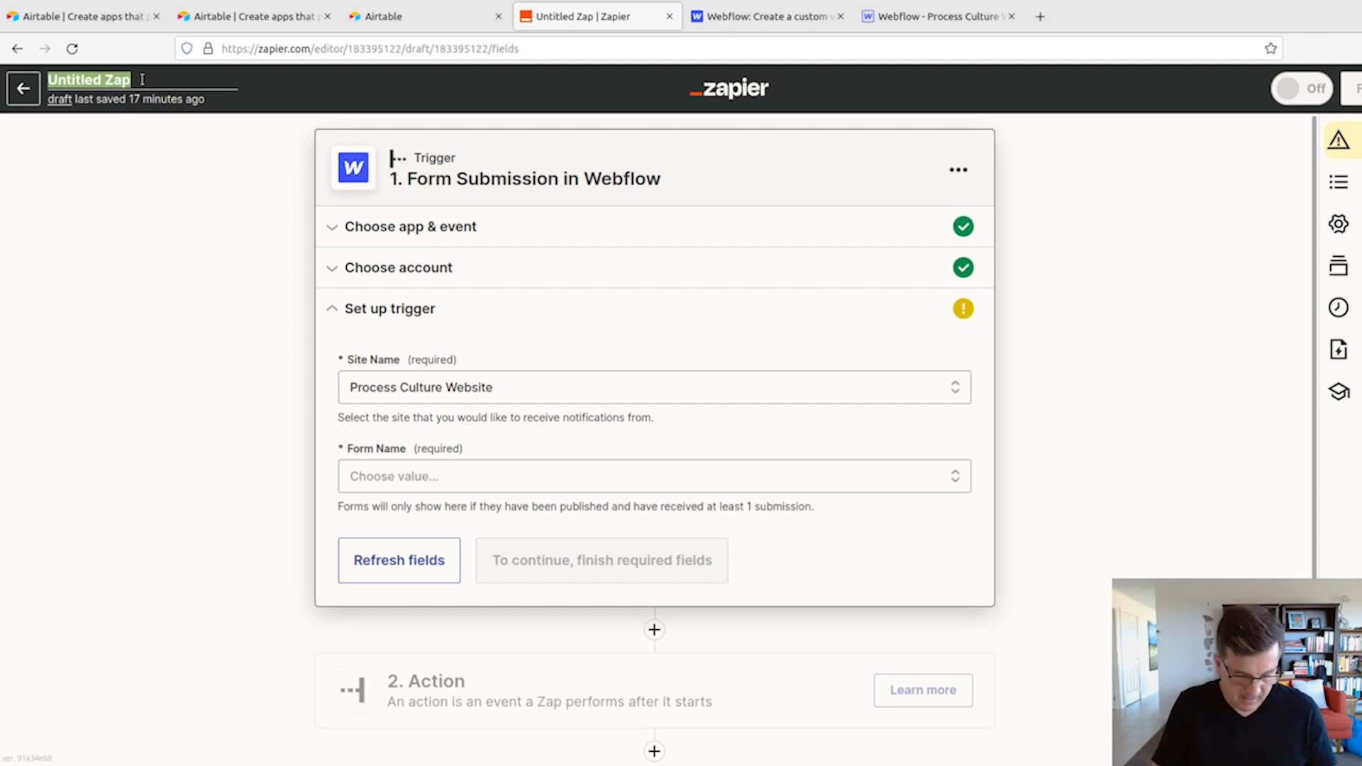
type("Co")
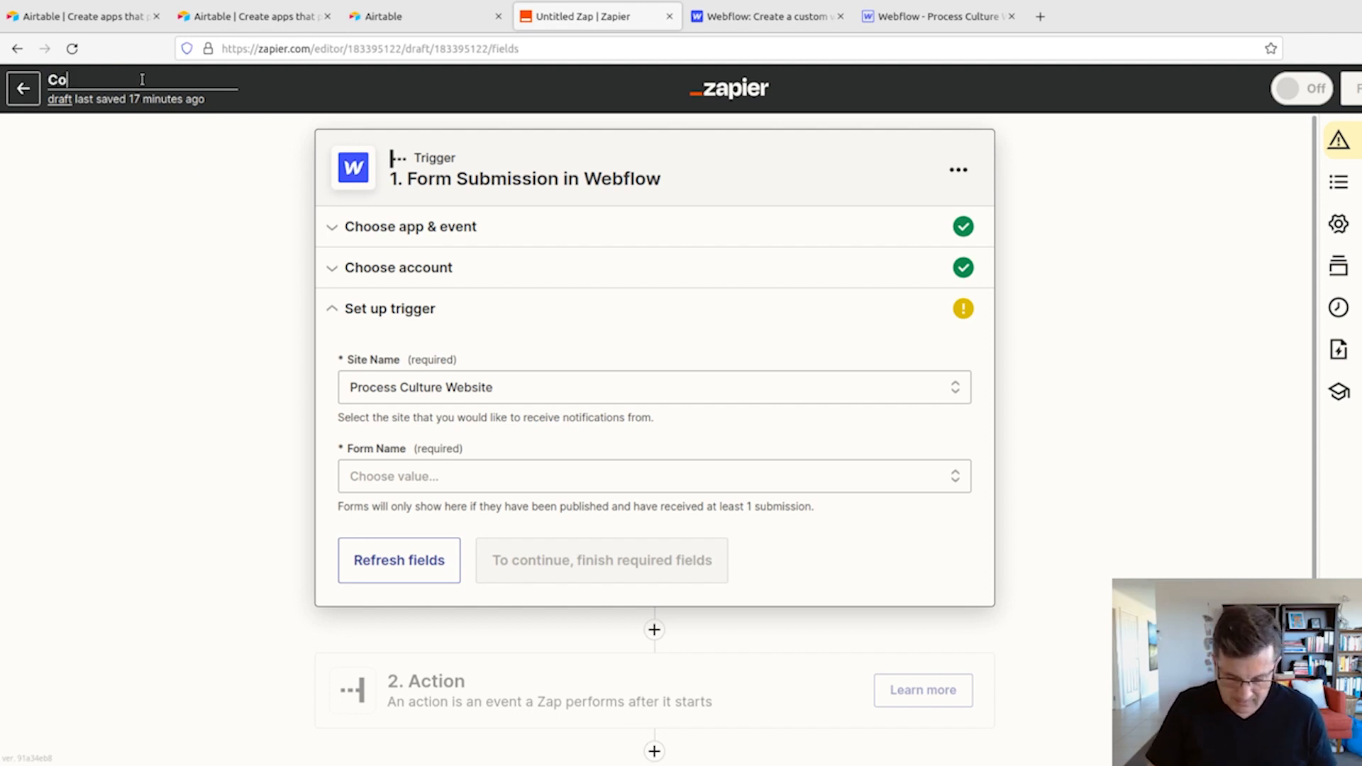
type("llect We")
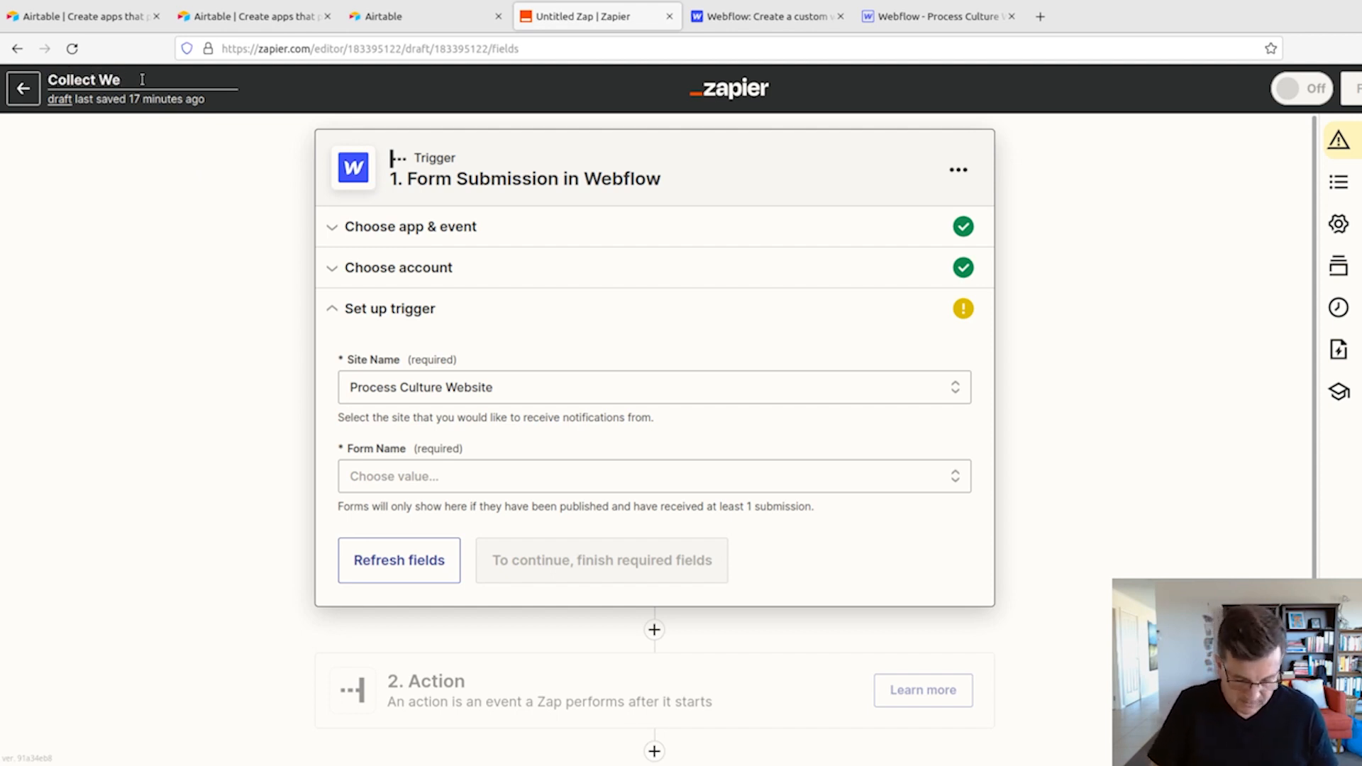
type("bdfor")
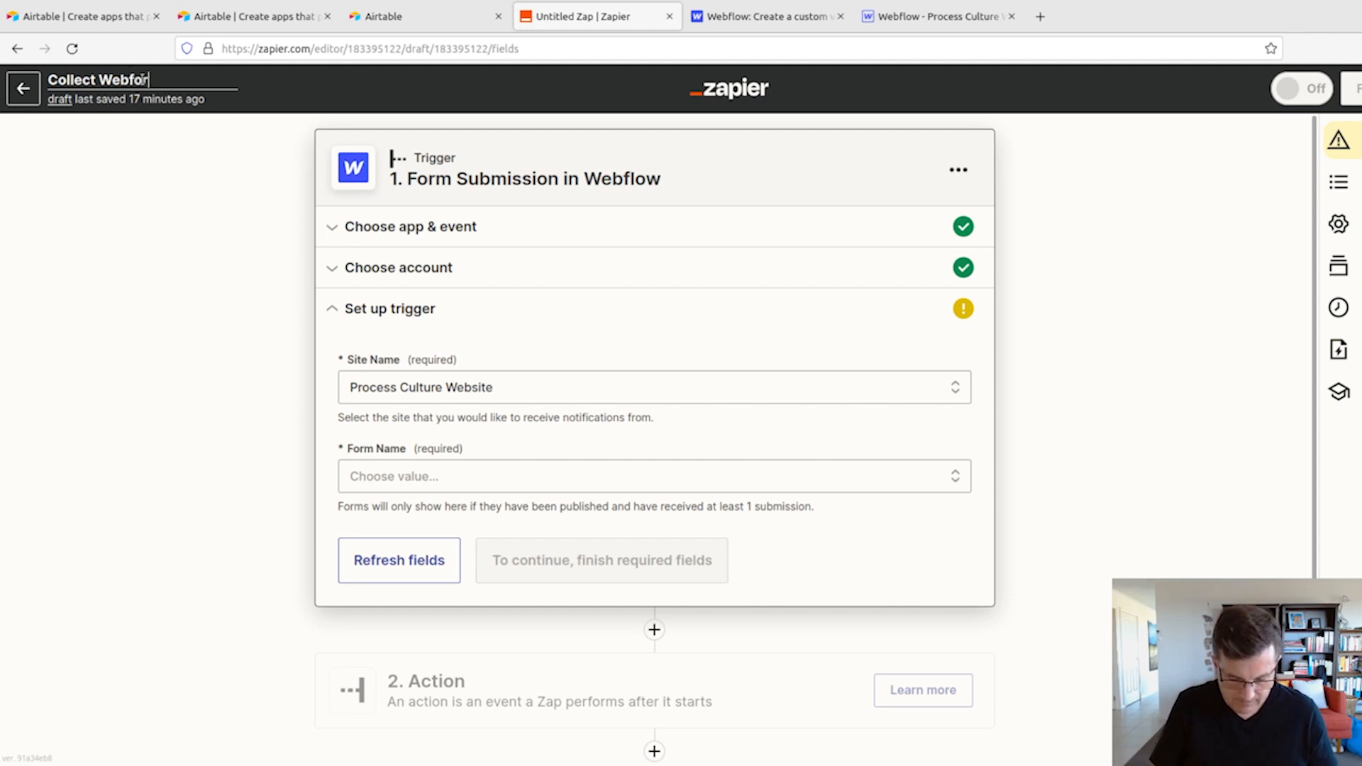
type("m Subission")
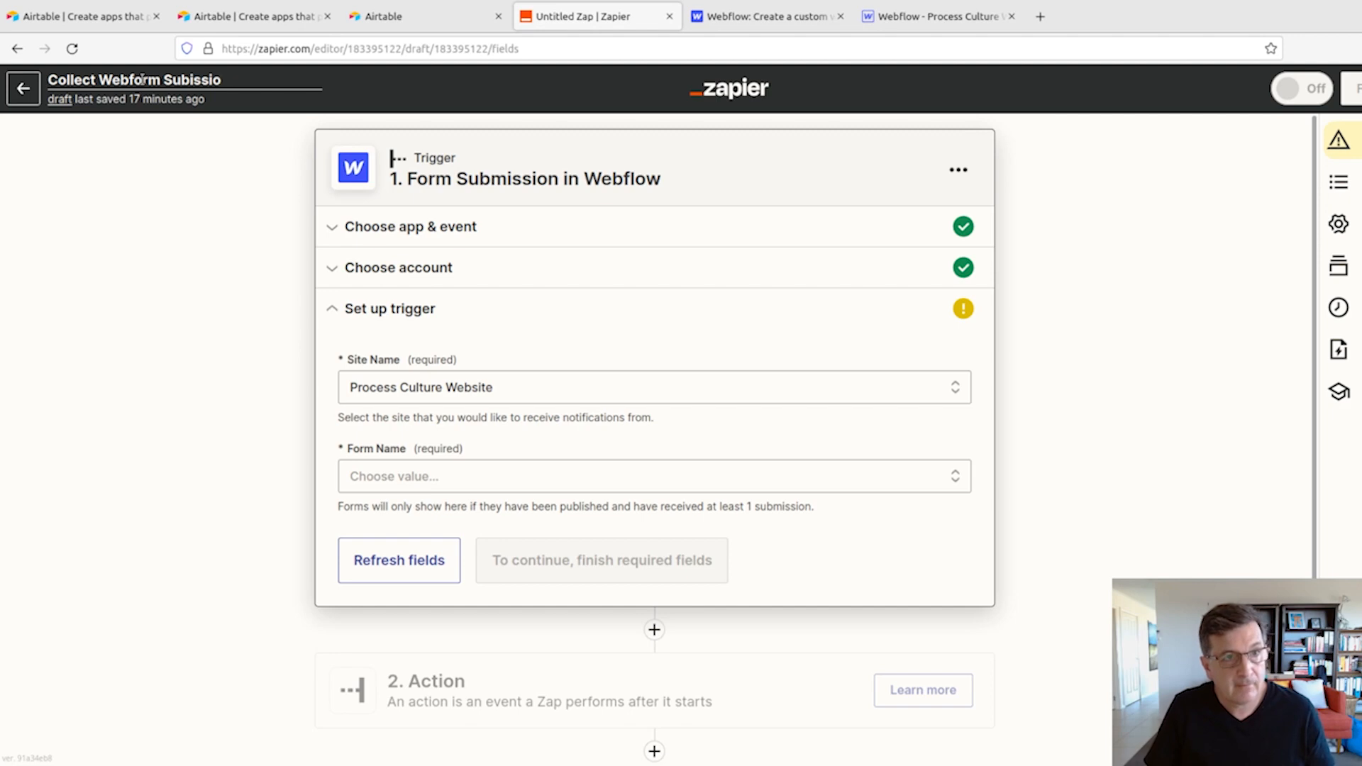
key("BackSpace")
key("BackSpace")
key("BackSpace")
key("BackSpace")
type("mis")
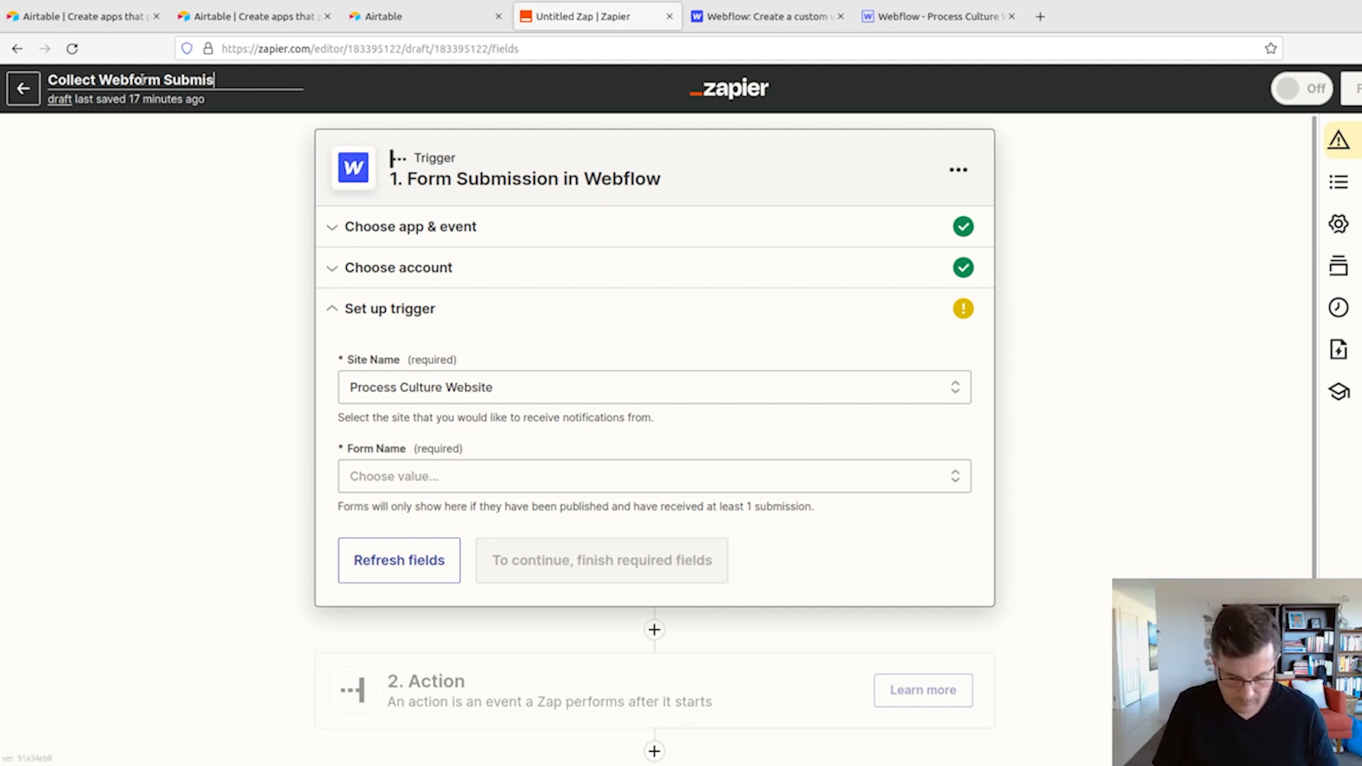
type("sions")
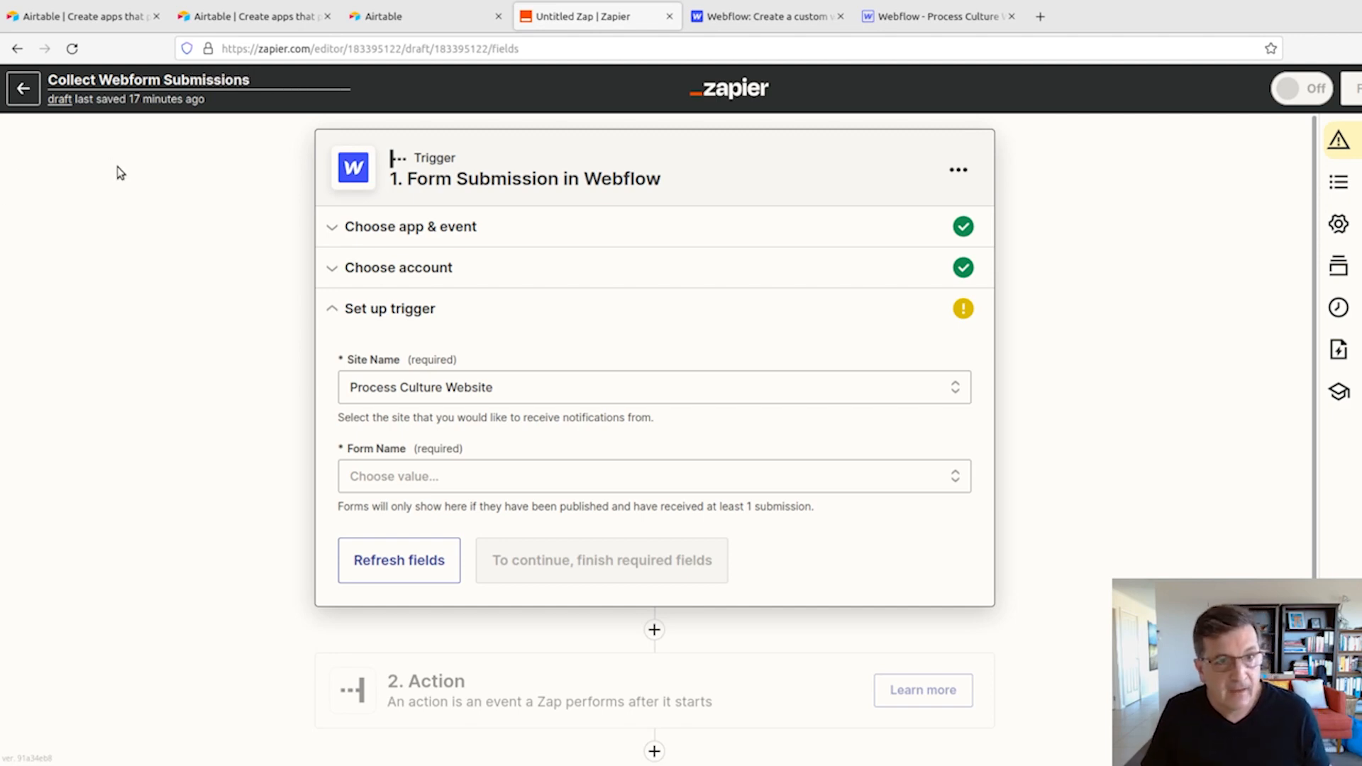
key("Return")
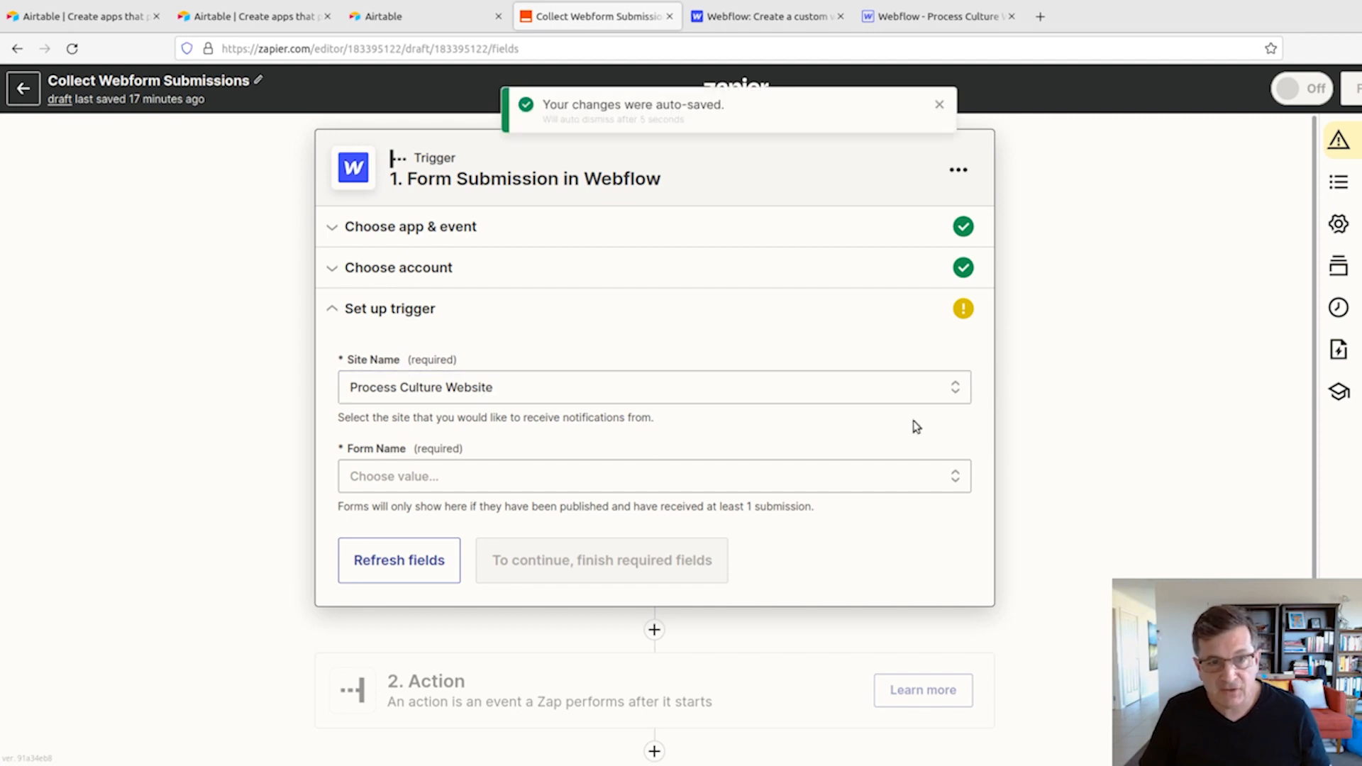
- Set the Webflow trigger's form name to Email Form and continue to the trigger test
left_click(432, 477)
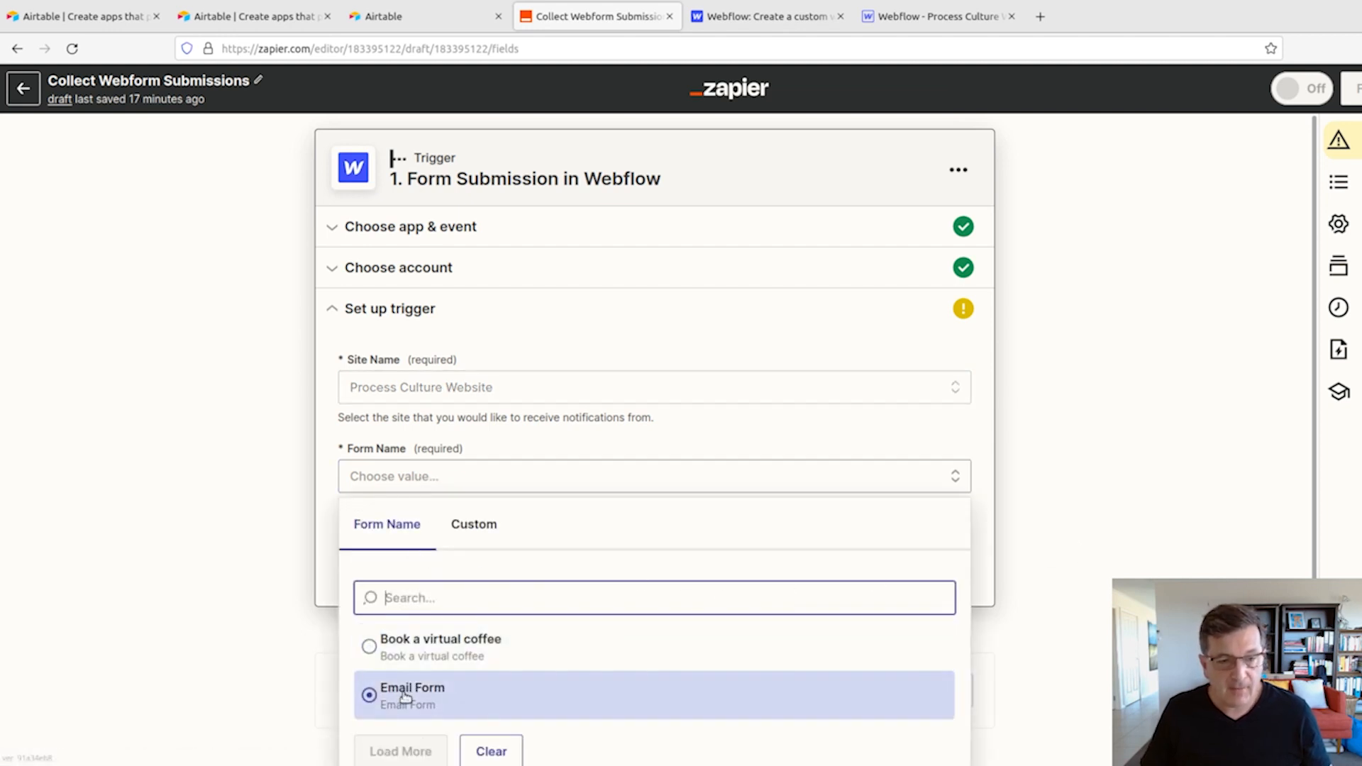
left_click(413, 693)
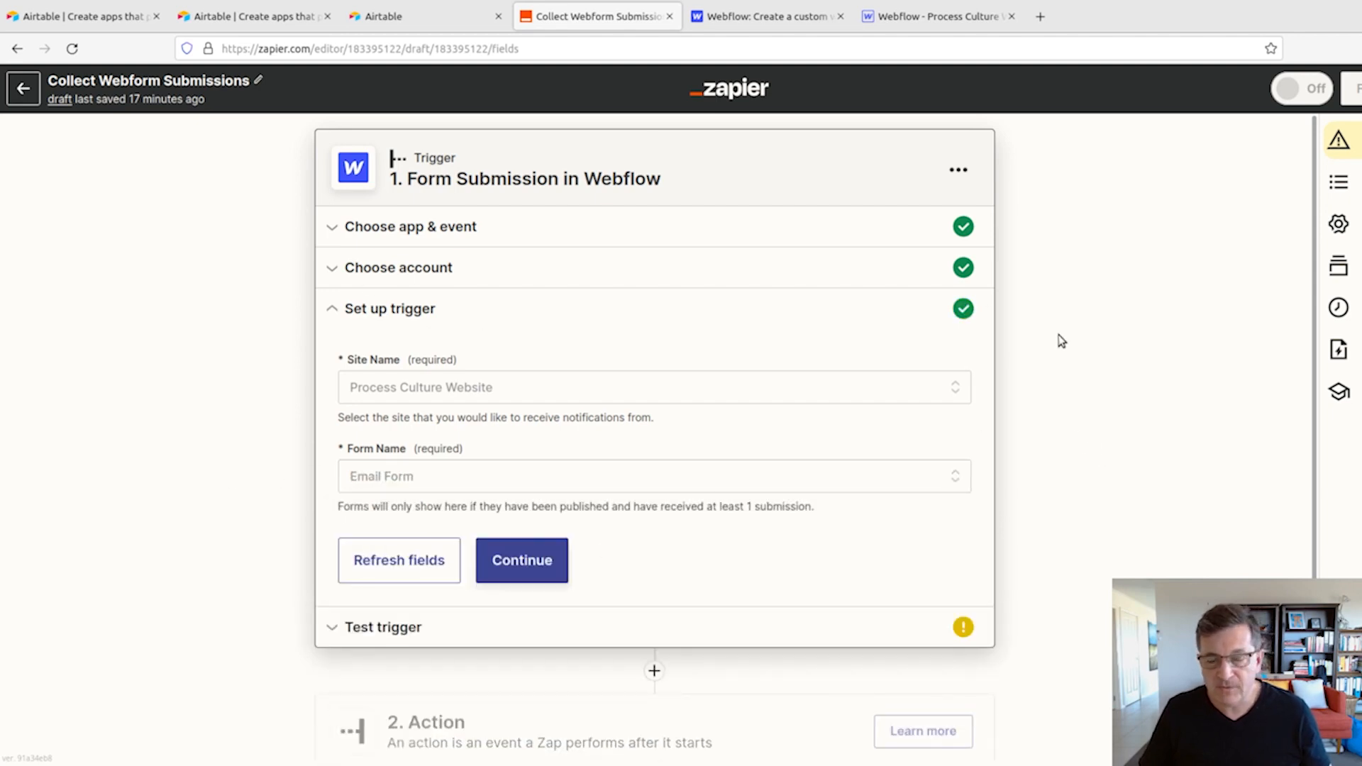
left_click(545, 575)
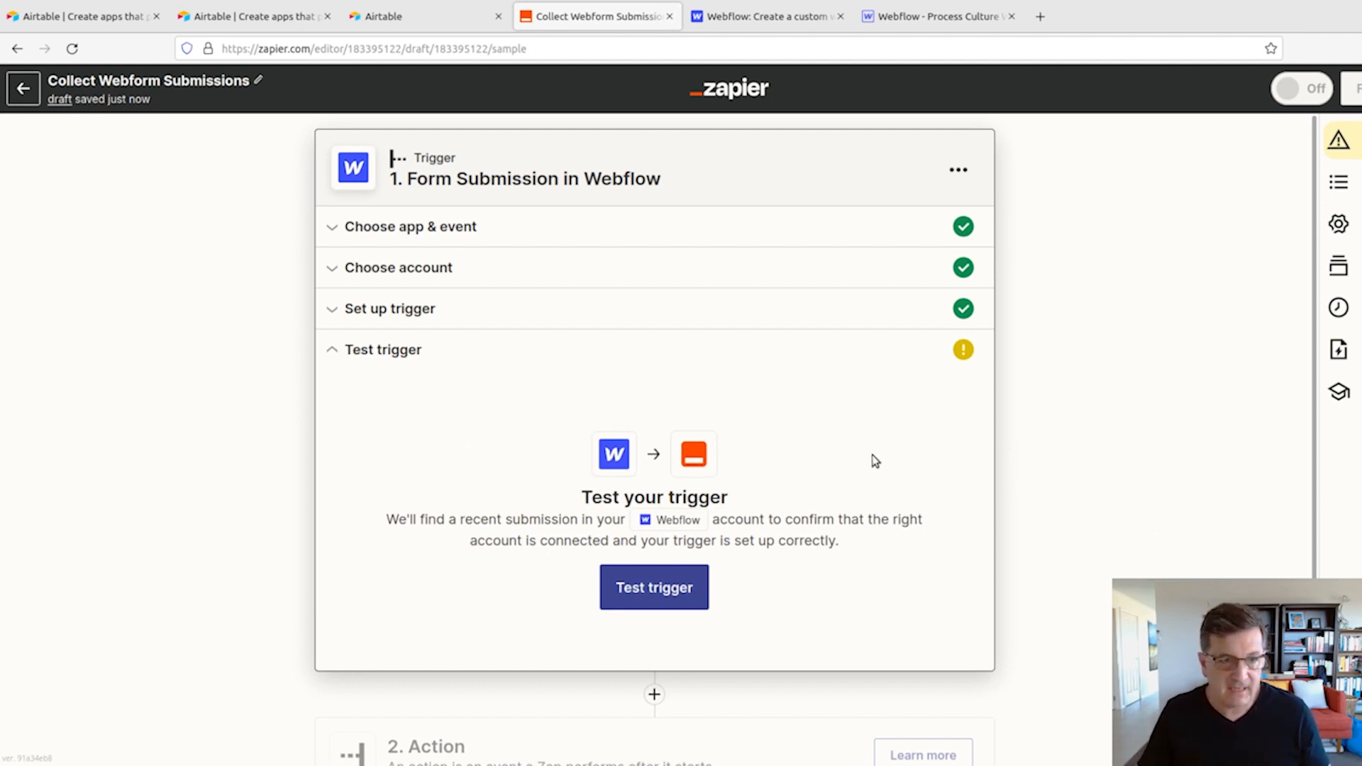
- Review the trigger's connected Webflow account and its site and form settings, and return to the trigger test
left_click(432, 278)
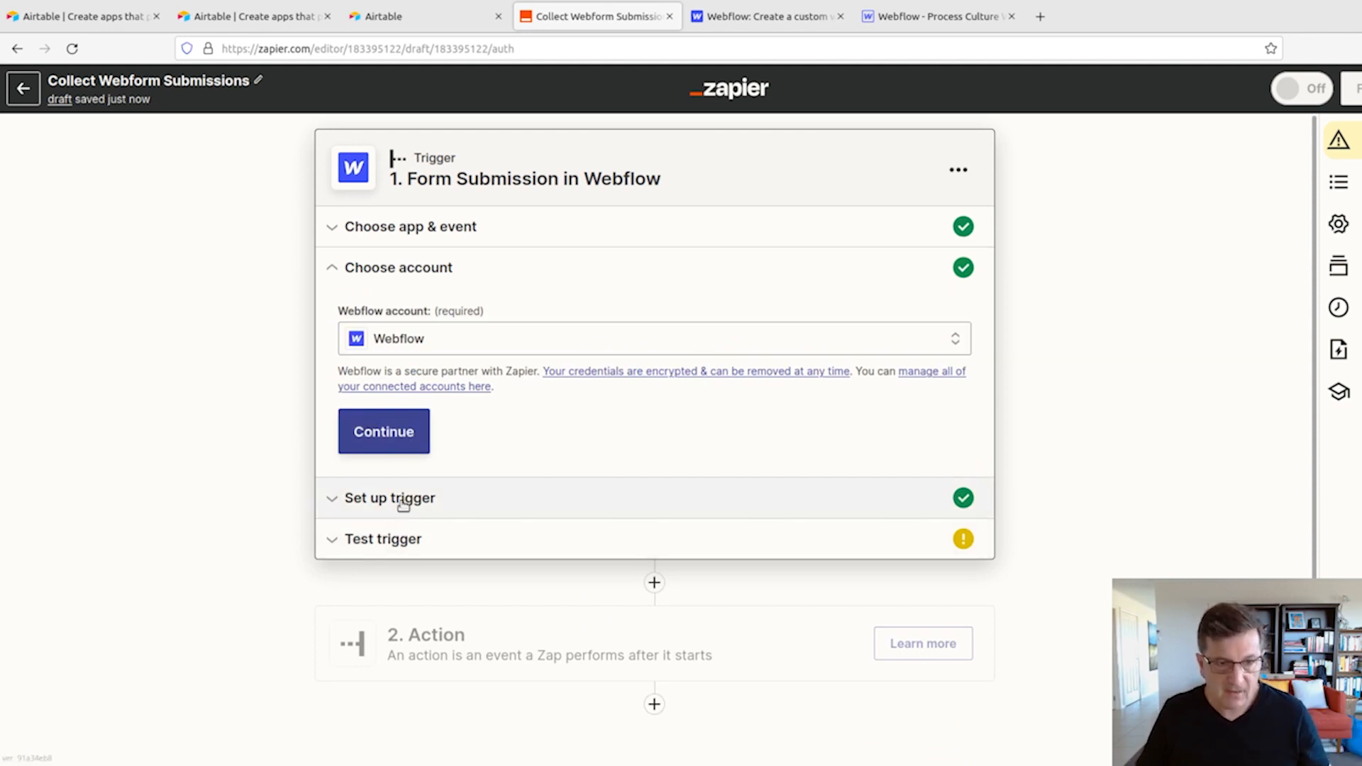
left_click(378, 430)
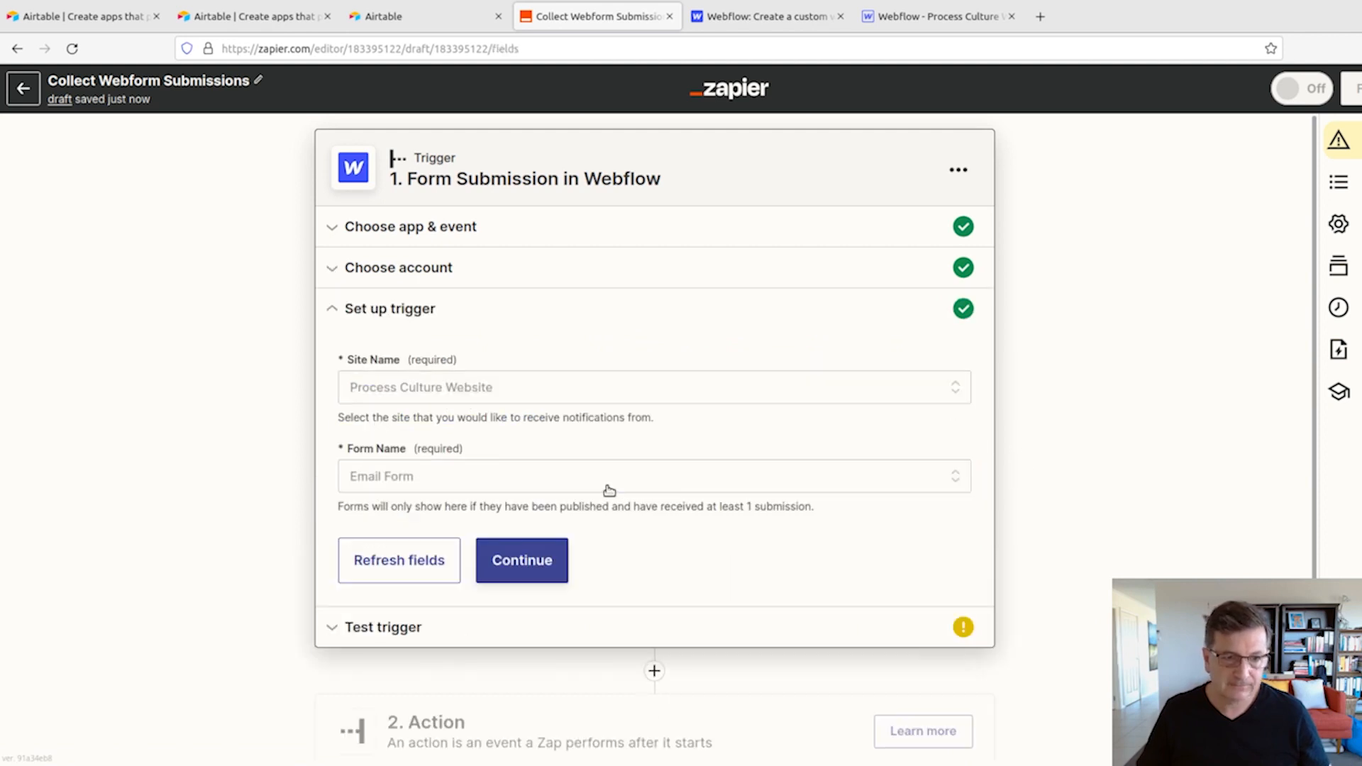
left_click(535, 562)
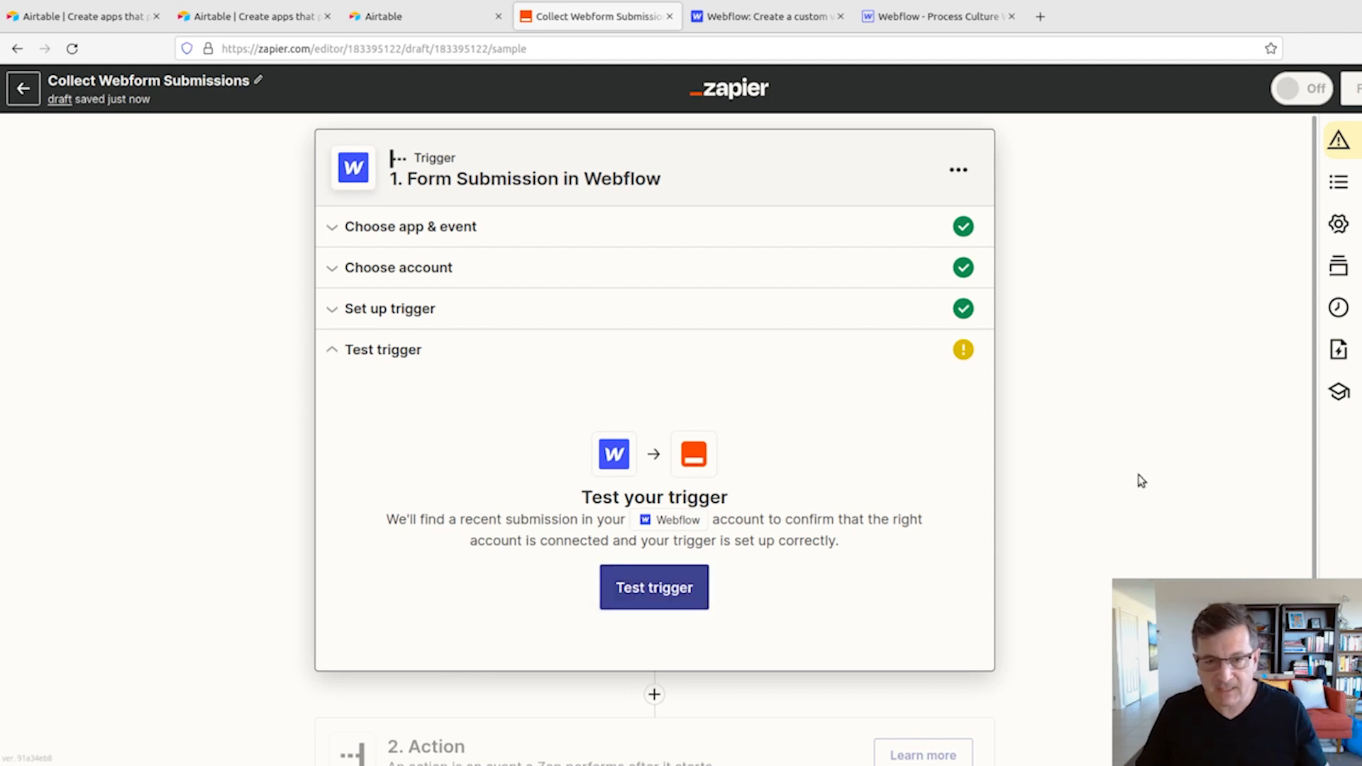
- Choose Airtable as the app for the Zap's action step and look through its available events
scroll(1144, 482, "down", 3)
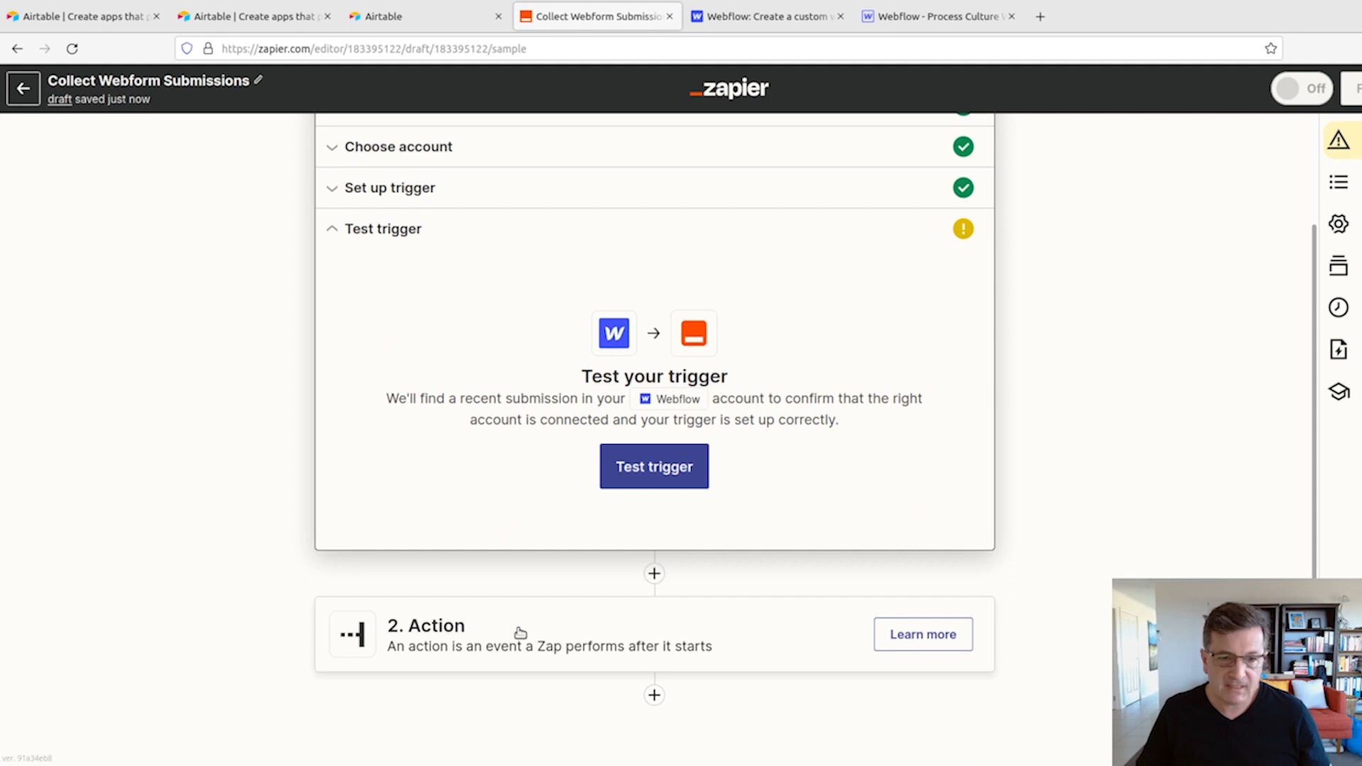
left_click(520, 632)
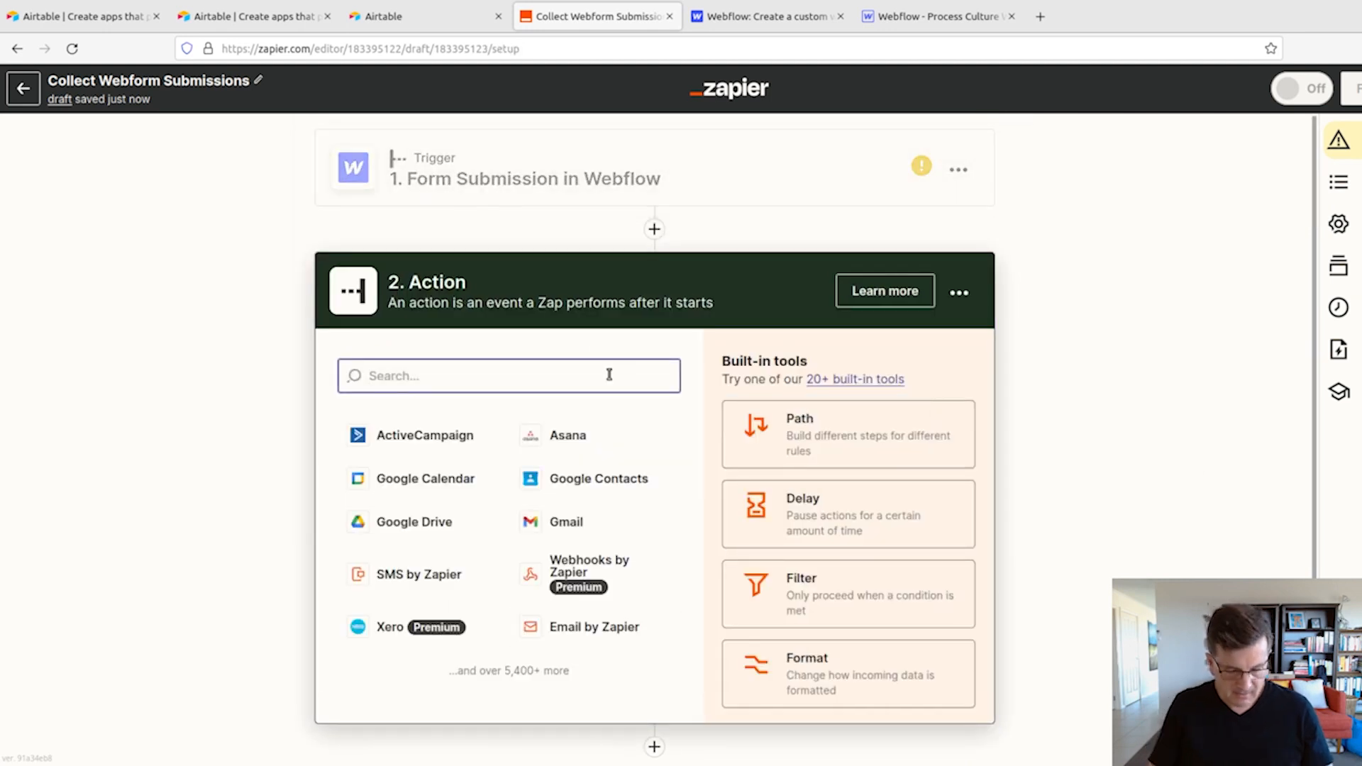
type("Airt")
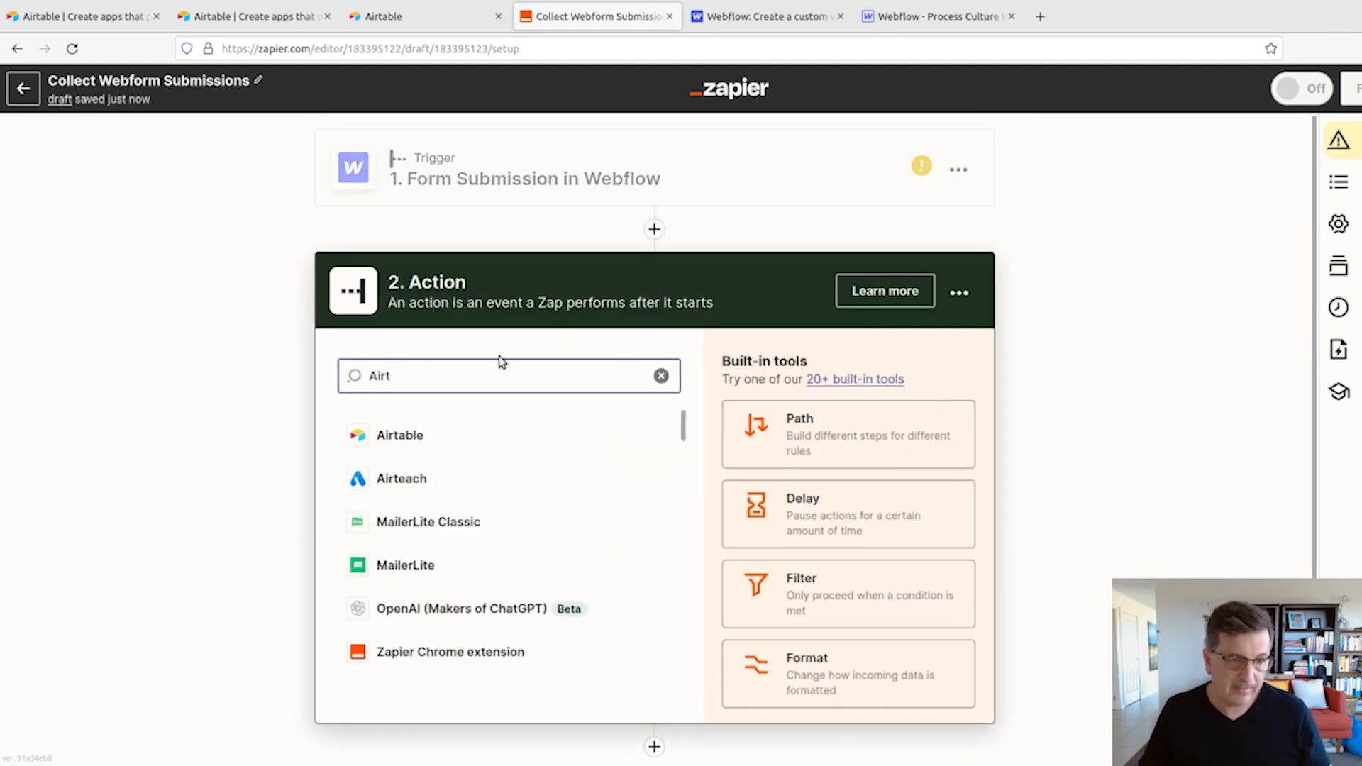
left_click(400, 444)
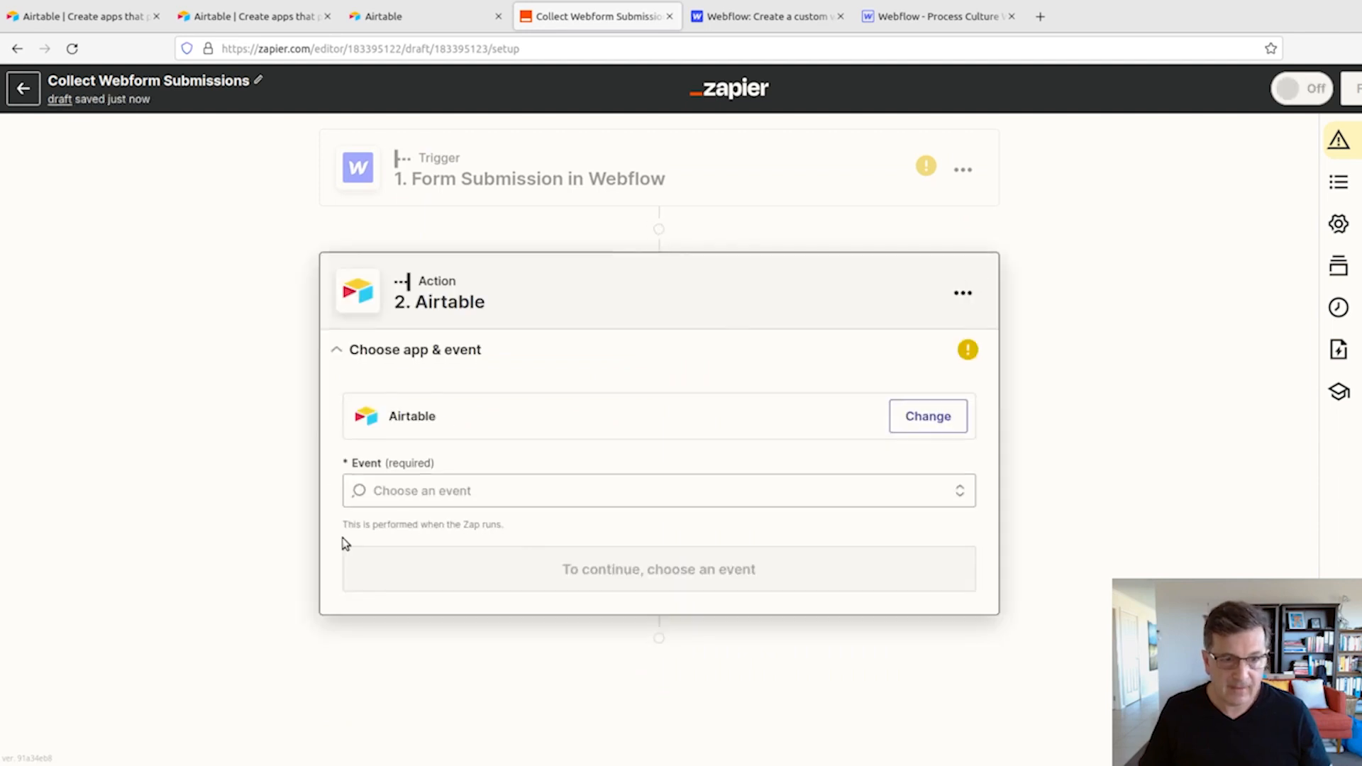
left_click(504, 491)
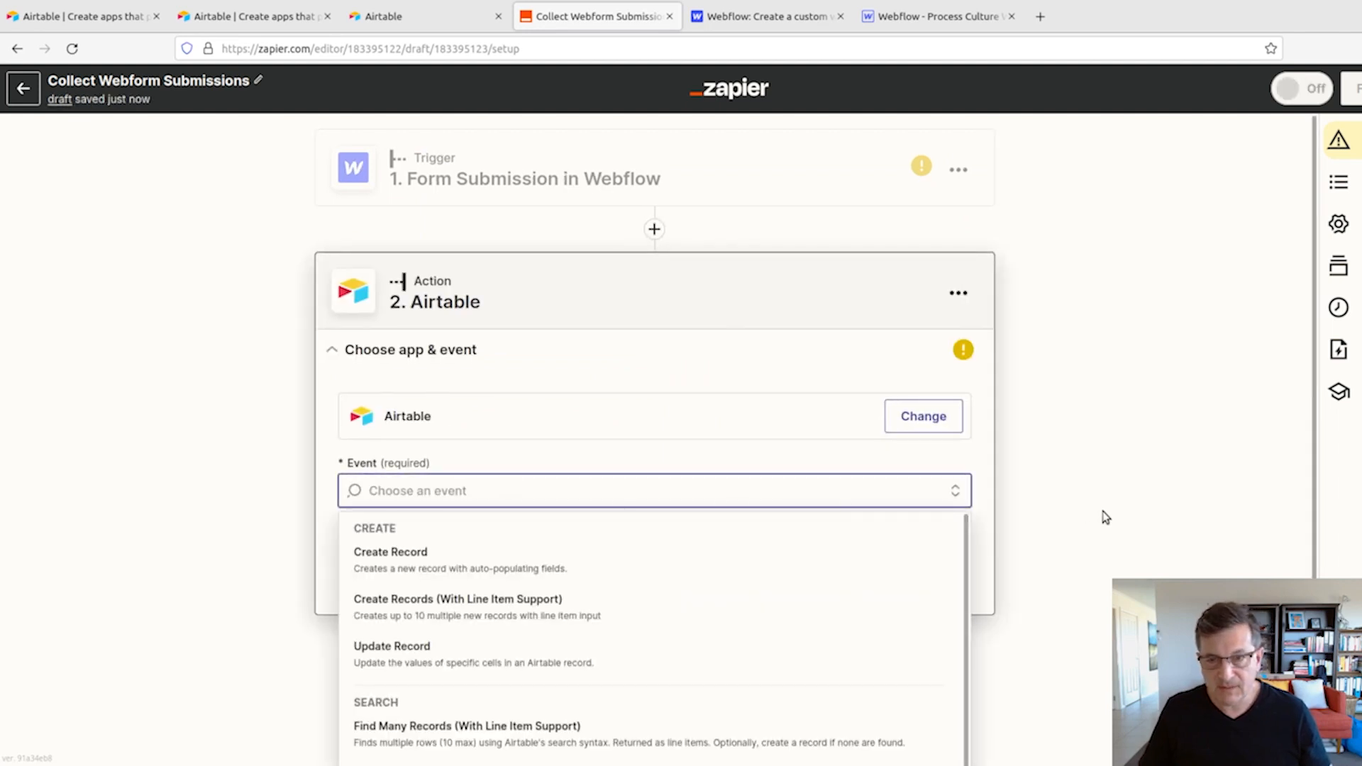
scroll(1106, 518, "down", 2)
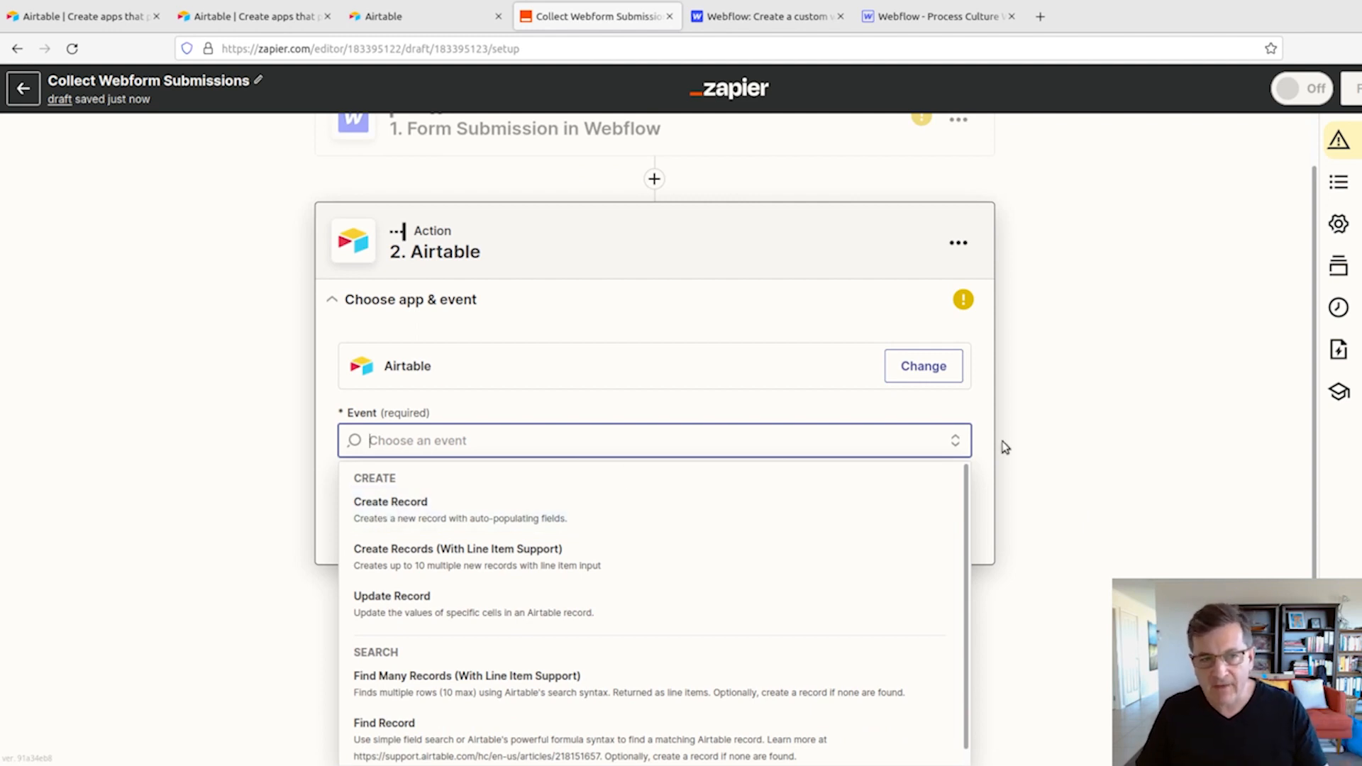
left_click(1062, 405)
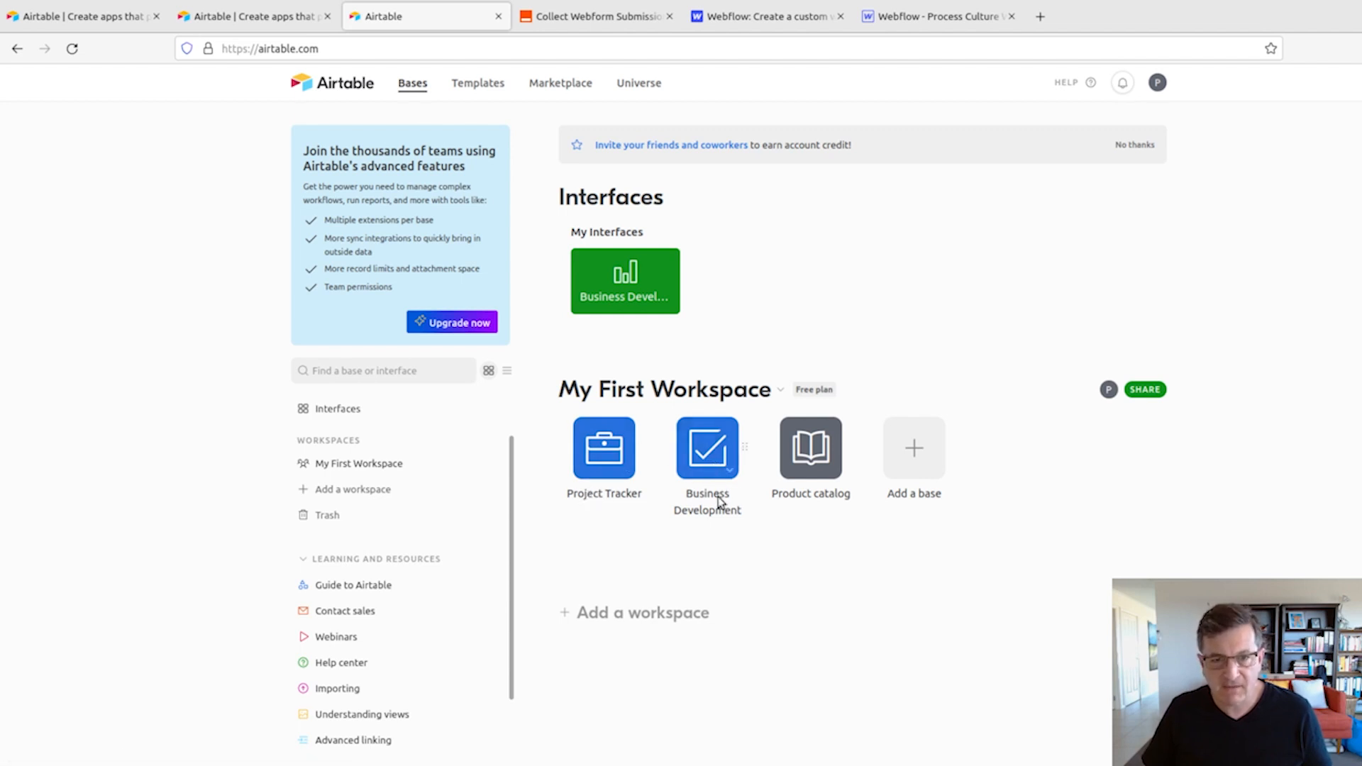
- In Airtable, create a new base in My First Workspace, named "Contact Form - Enquiries" and coloured dark green
left_click(916, 451)
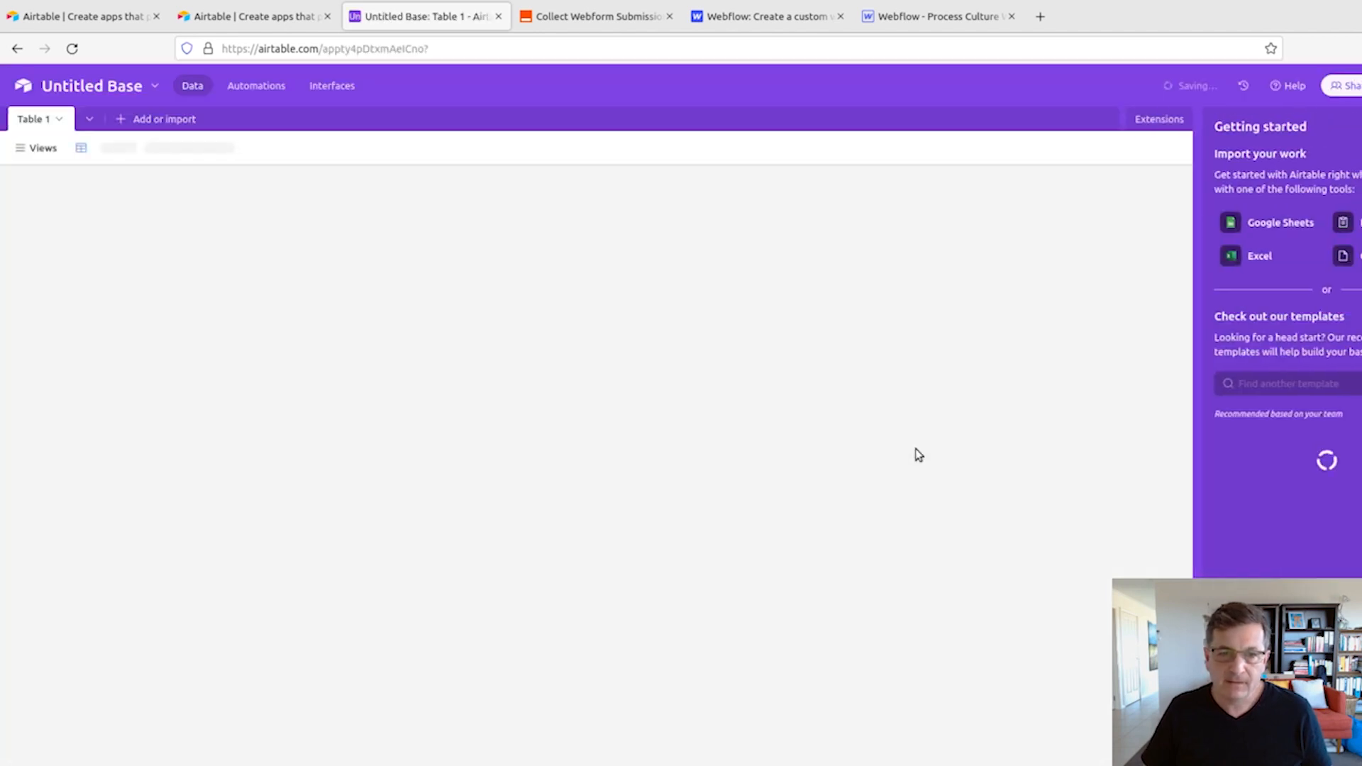
left_click(151, 85)
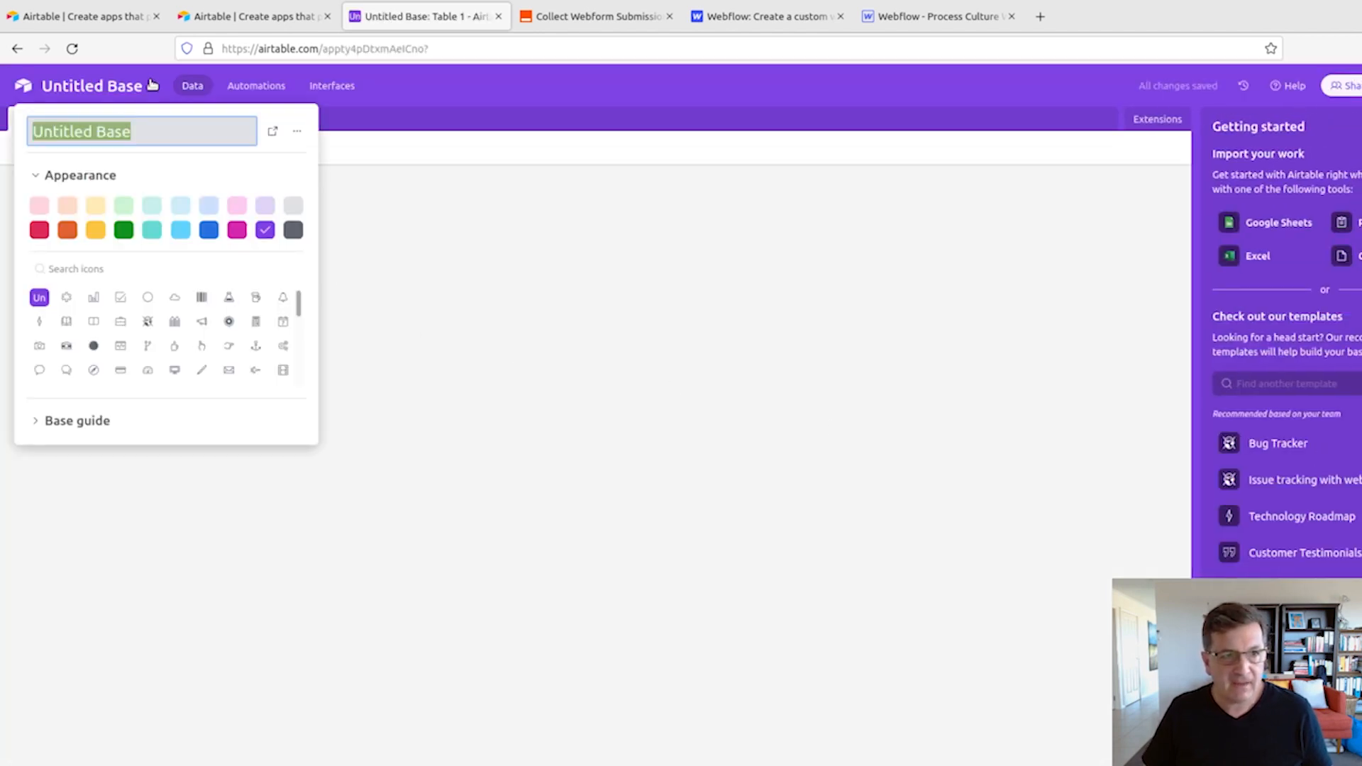
triple_click(137, 132)
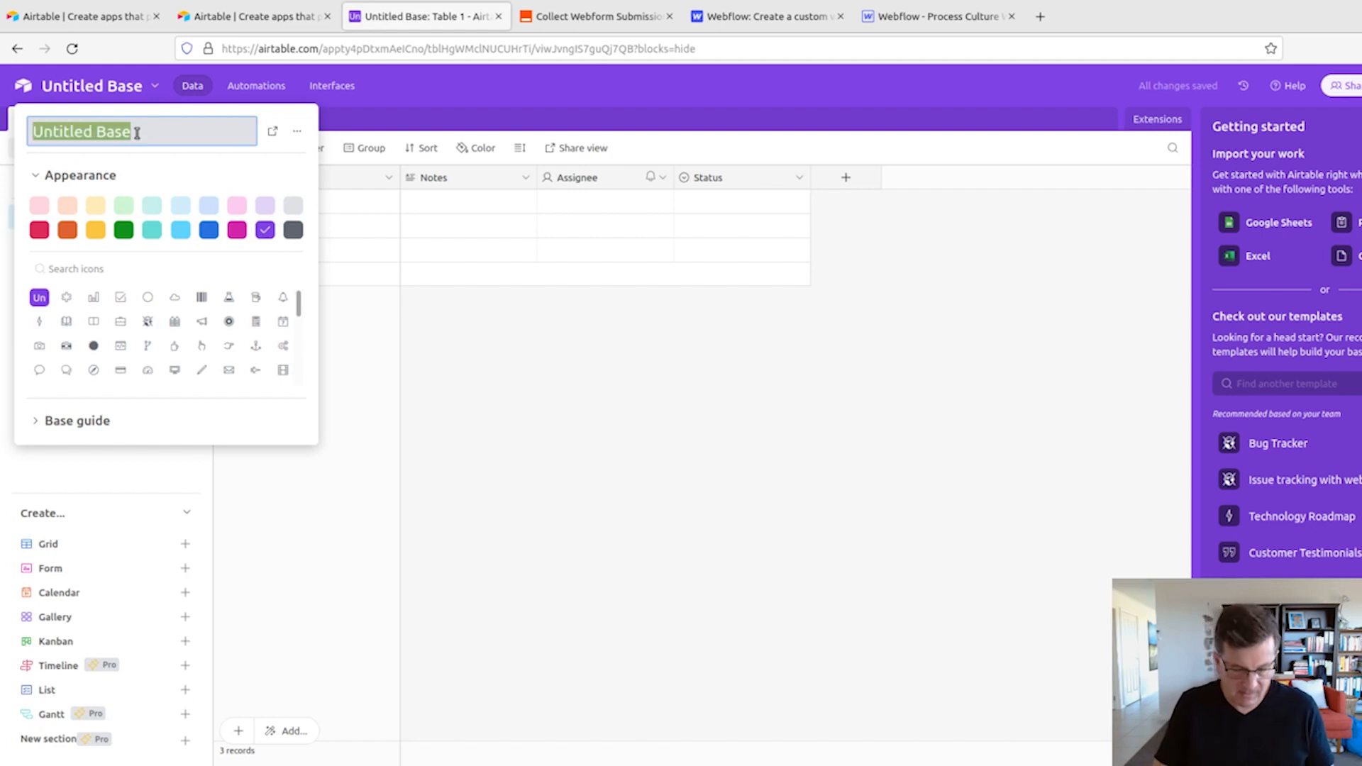
type("Er")
key("BackSpace")
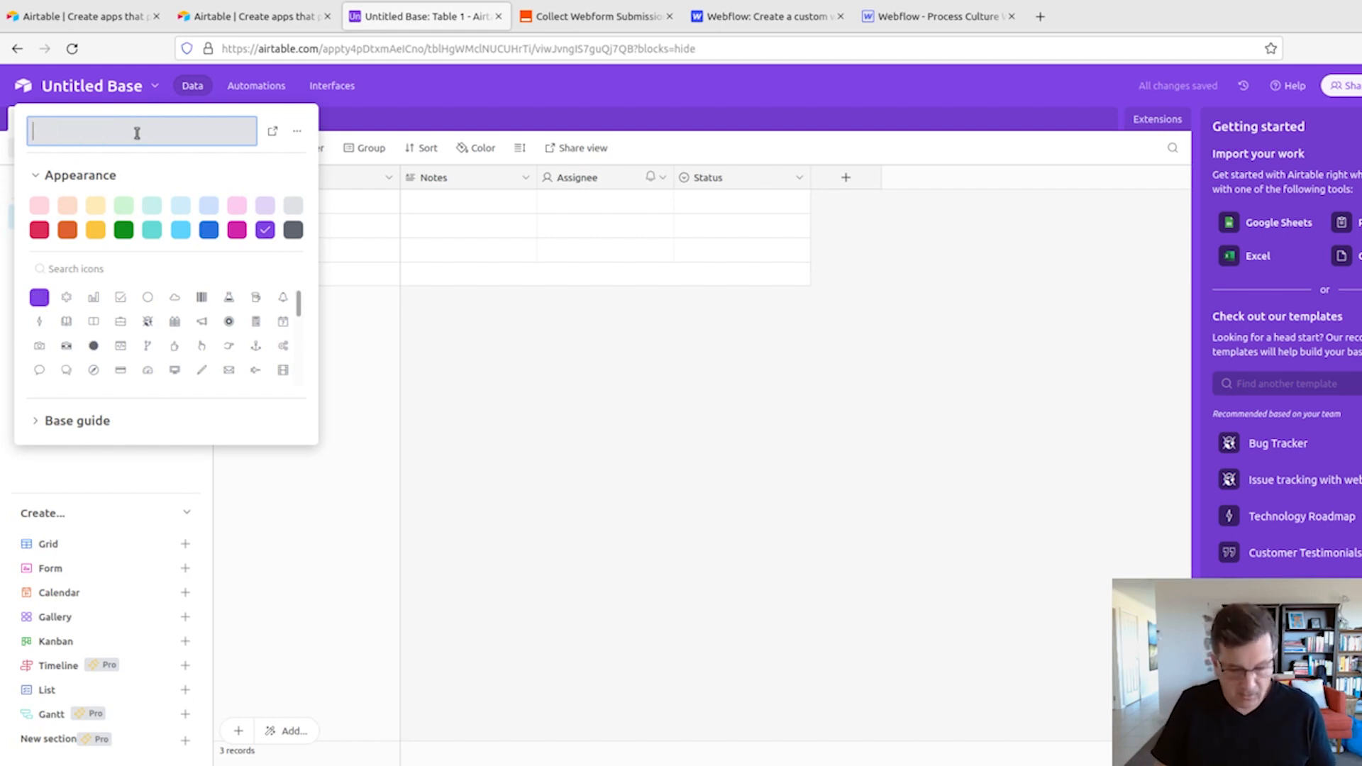
type("ontact Form")
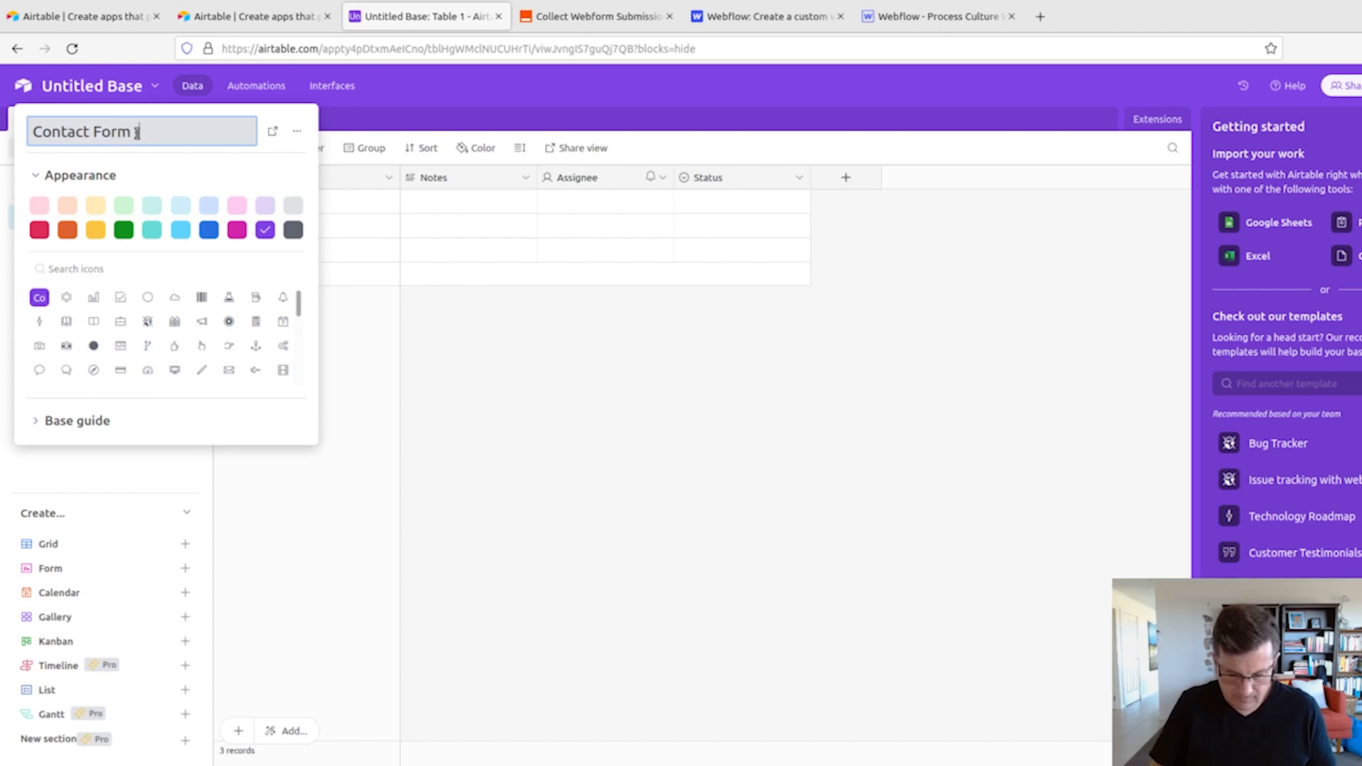
type(" Enquir")
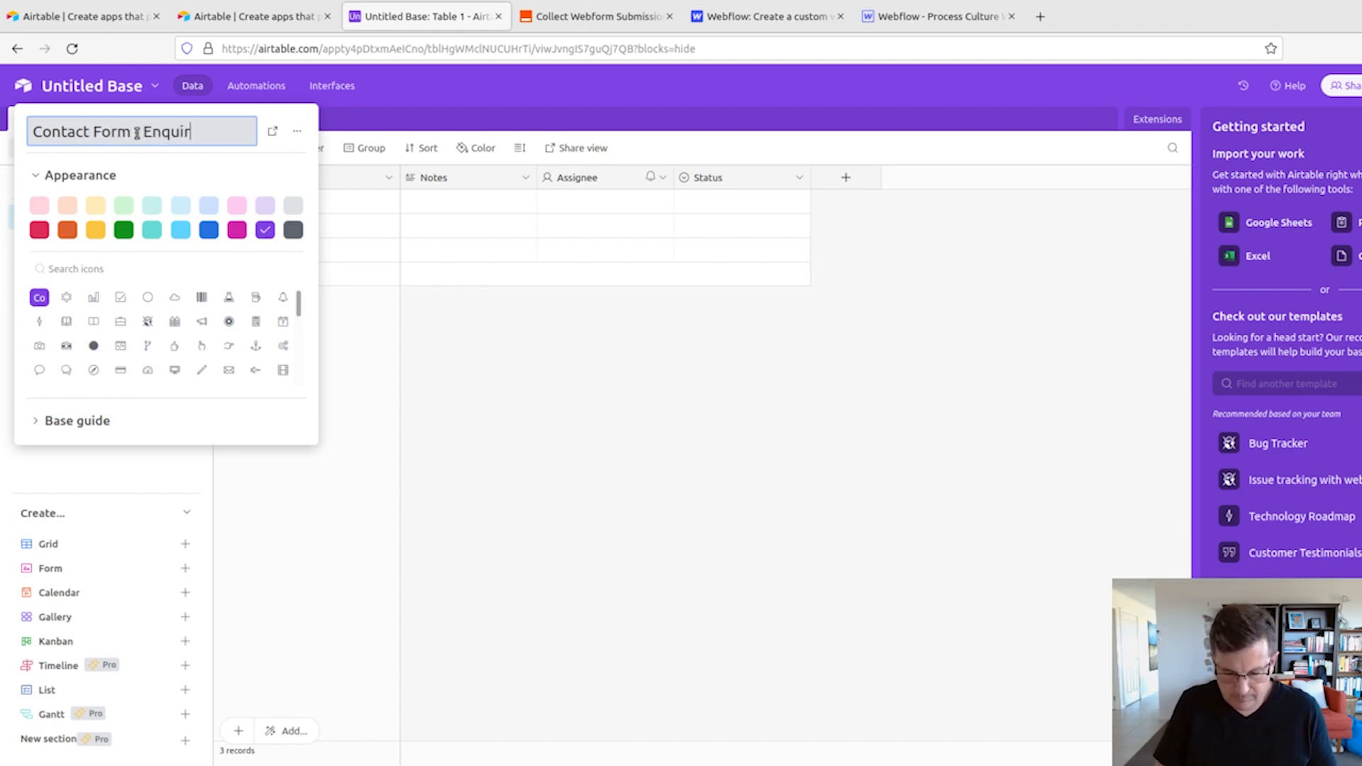
type("ies")
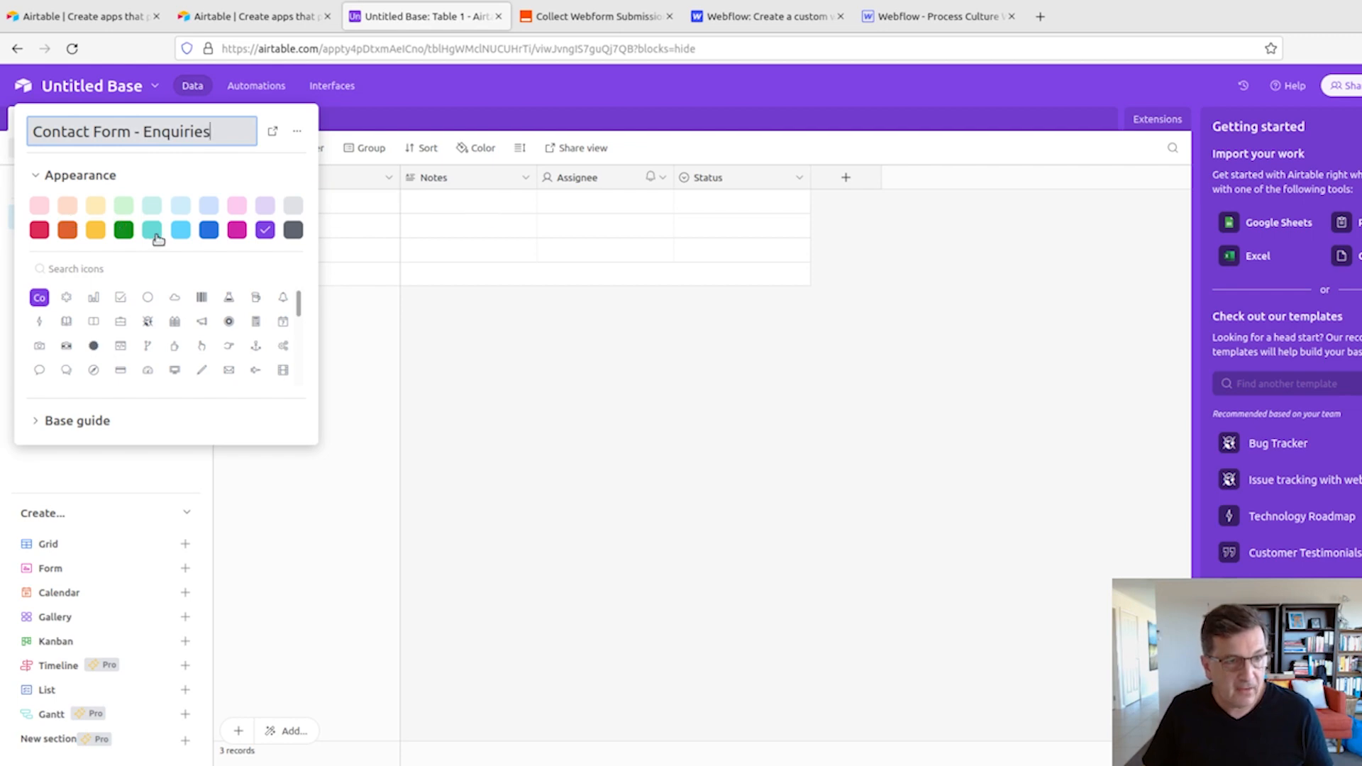
left_click(124, 231)
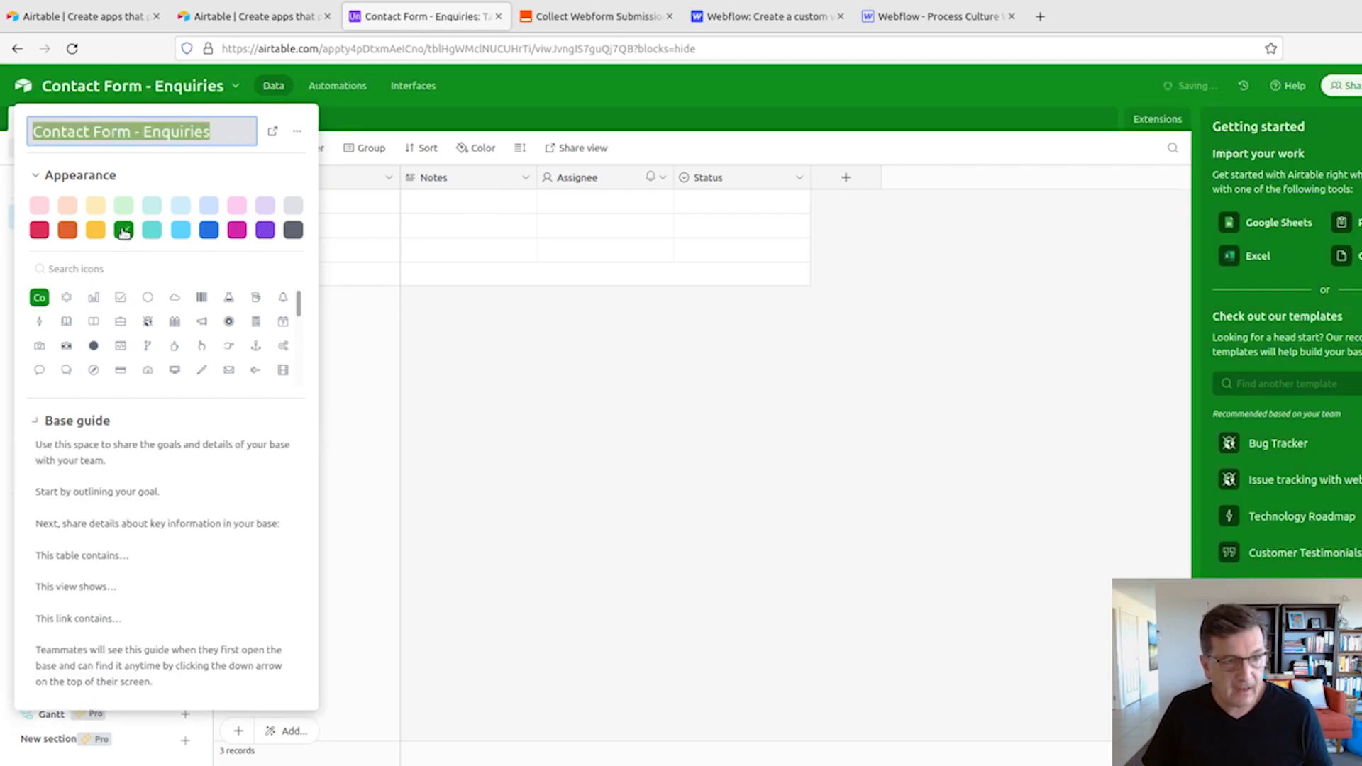
left_click(667, 381)
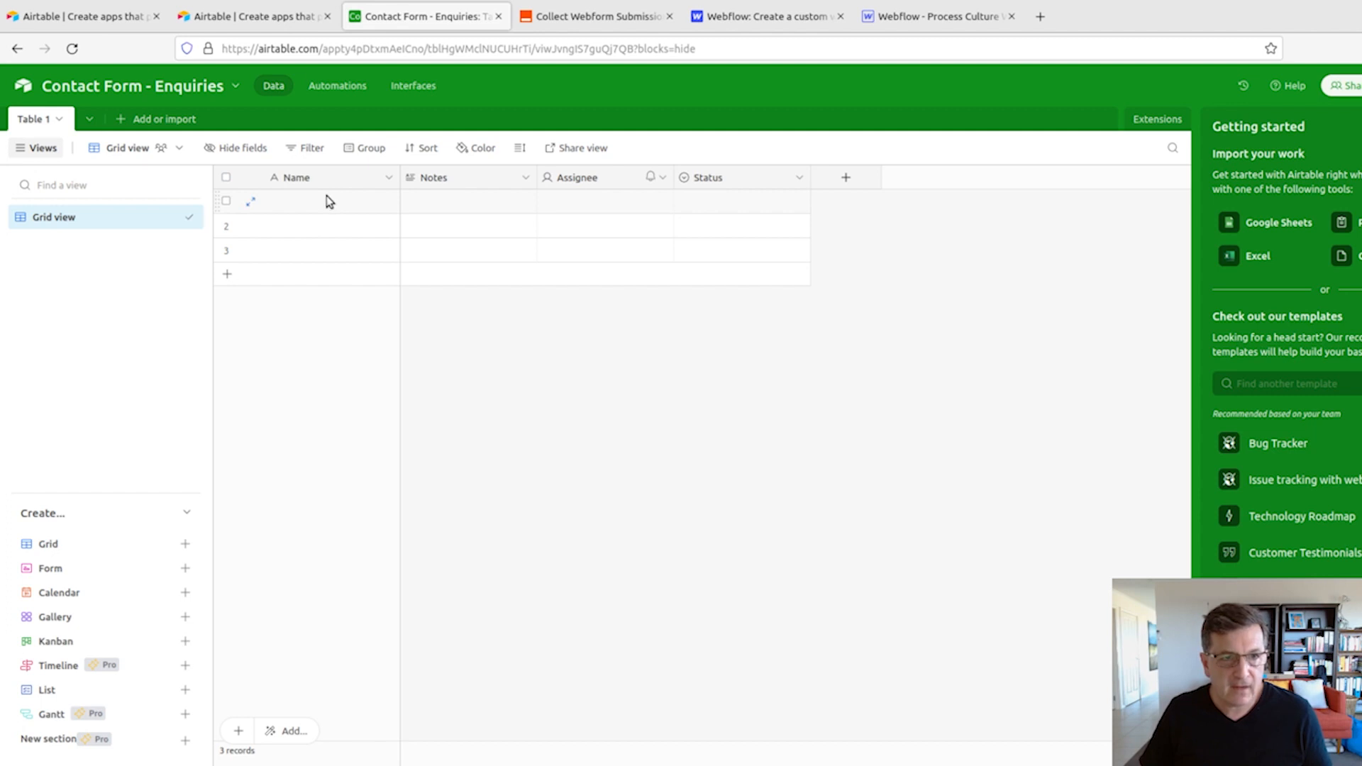
- Rename the table's primary Name field to Email and save it, keeping the single line text type
left_click(389, 179)
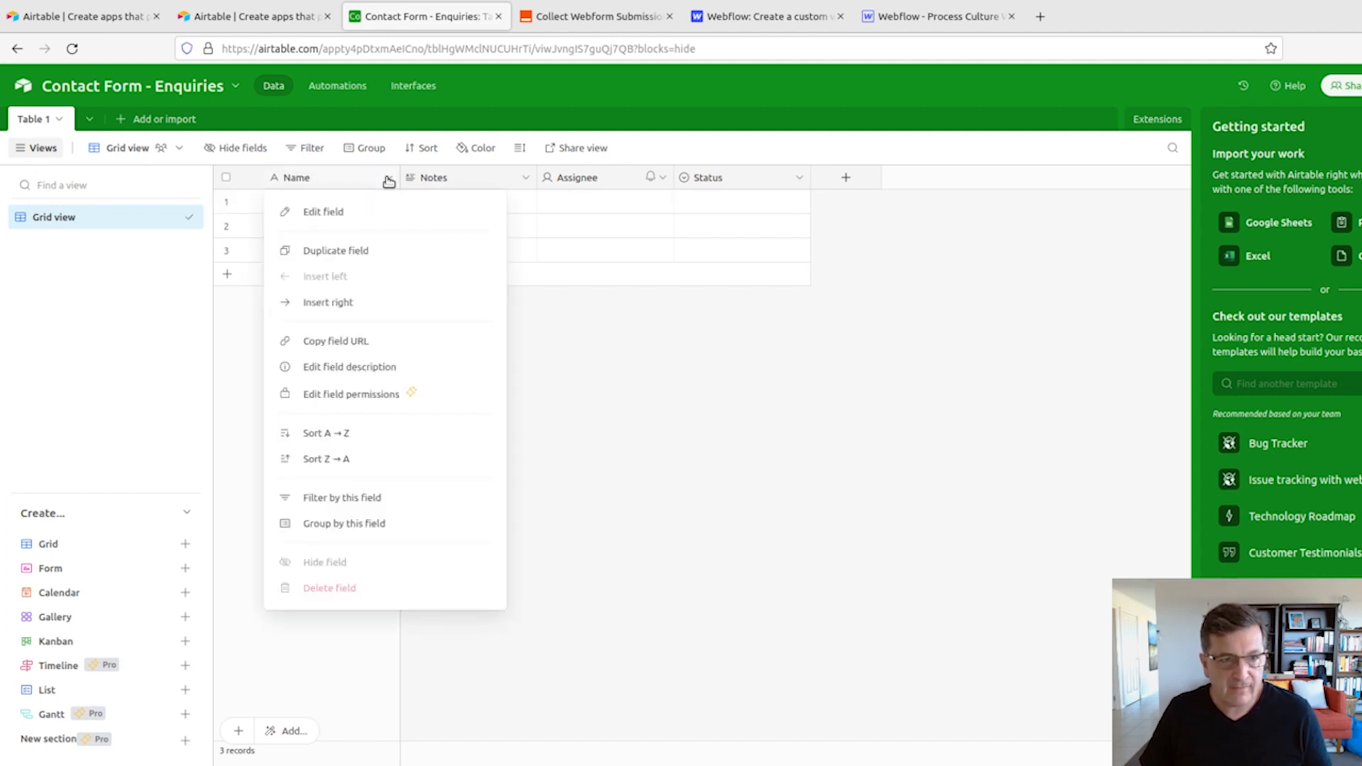
left_click(345, 216)
double_click(310, 222)
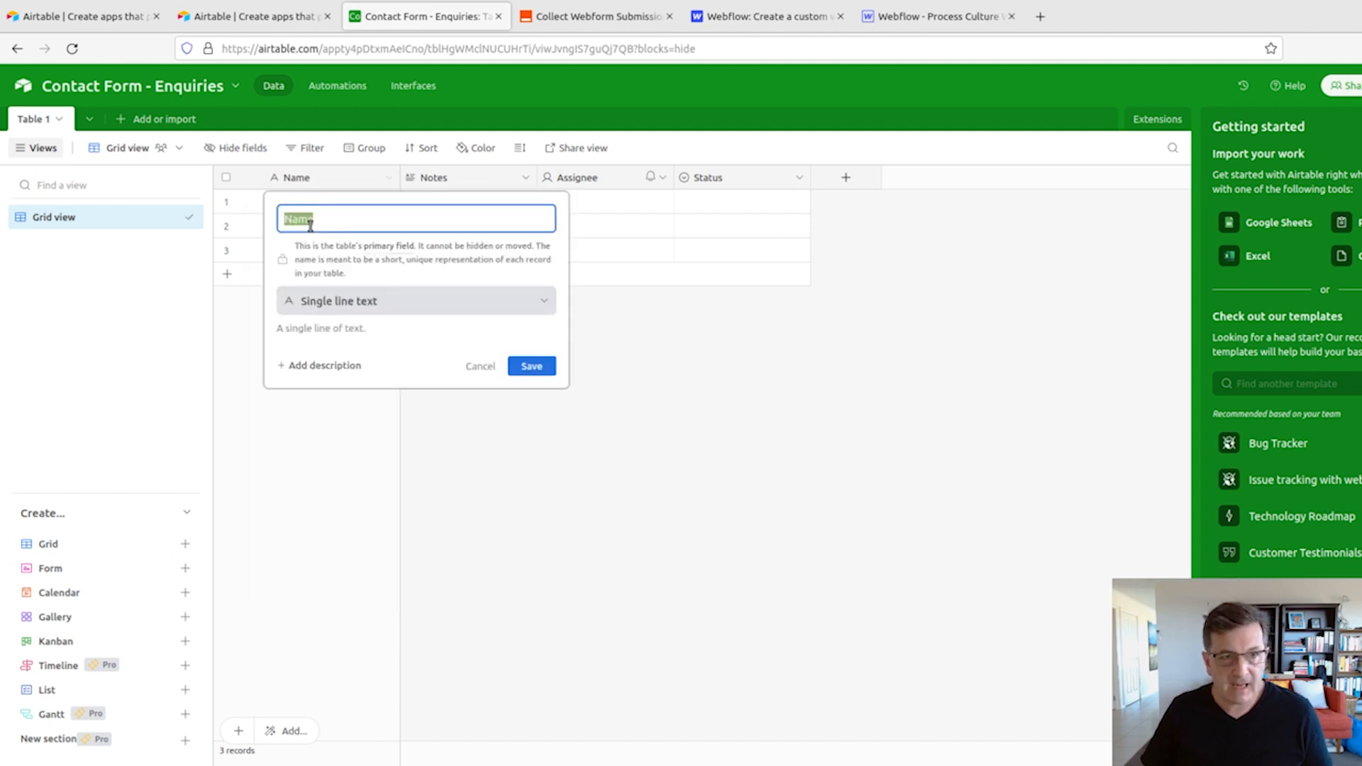
type("Email")
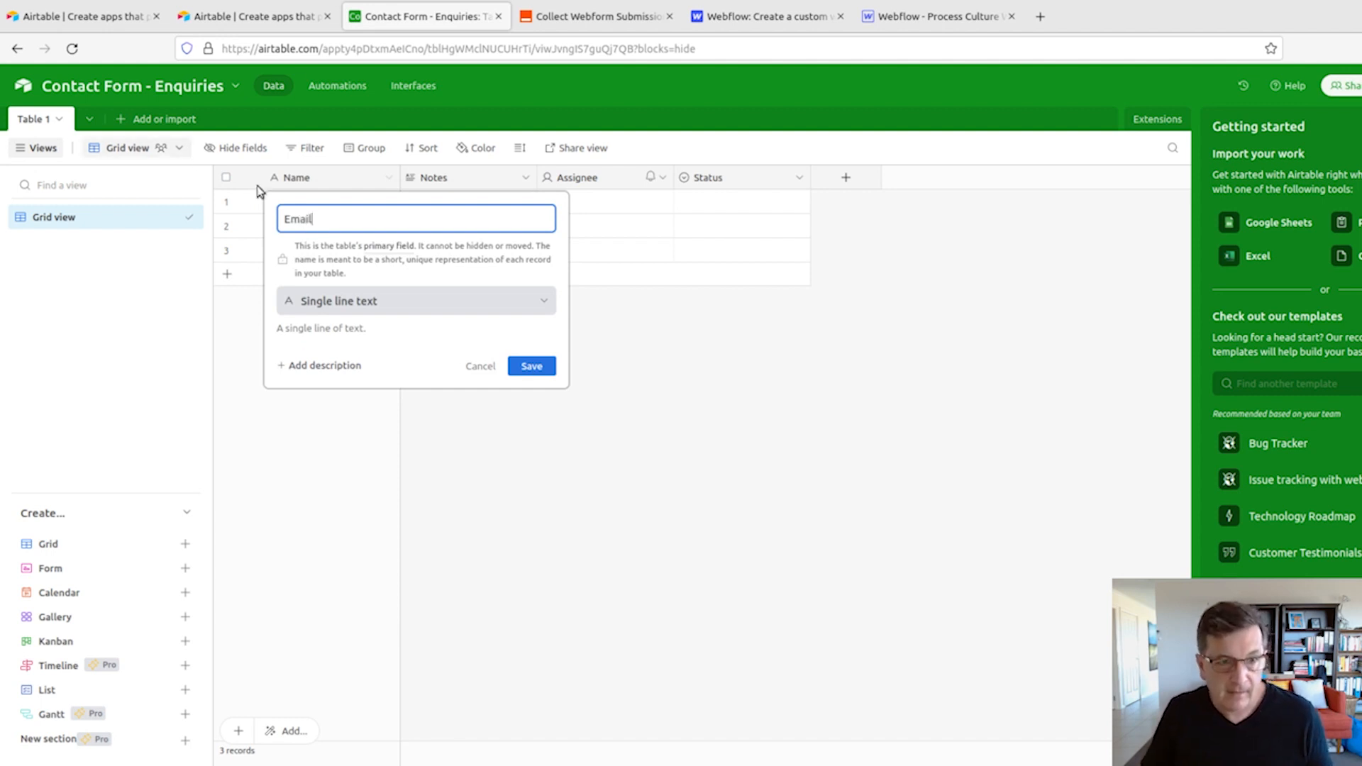
left_click(545, 368)
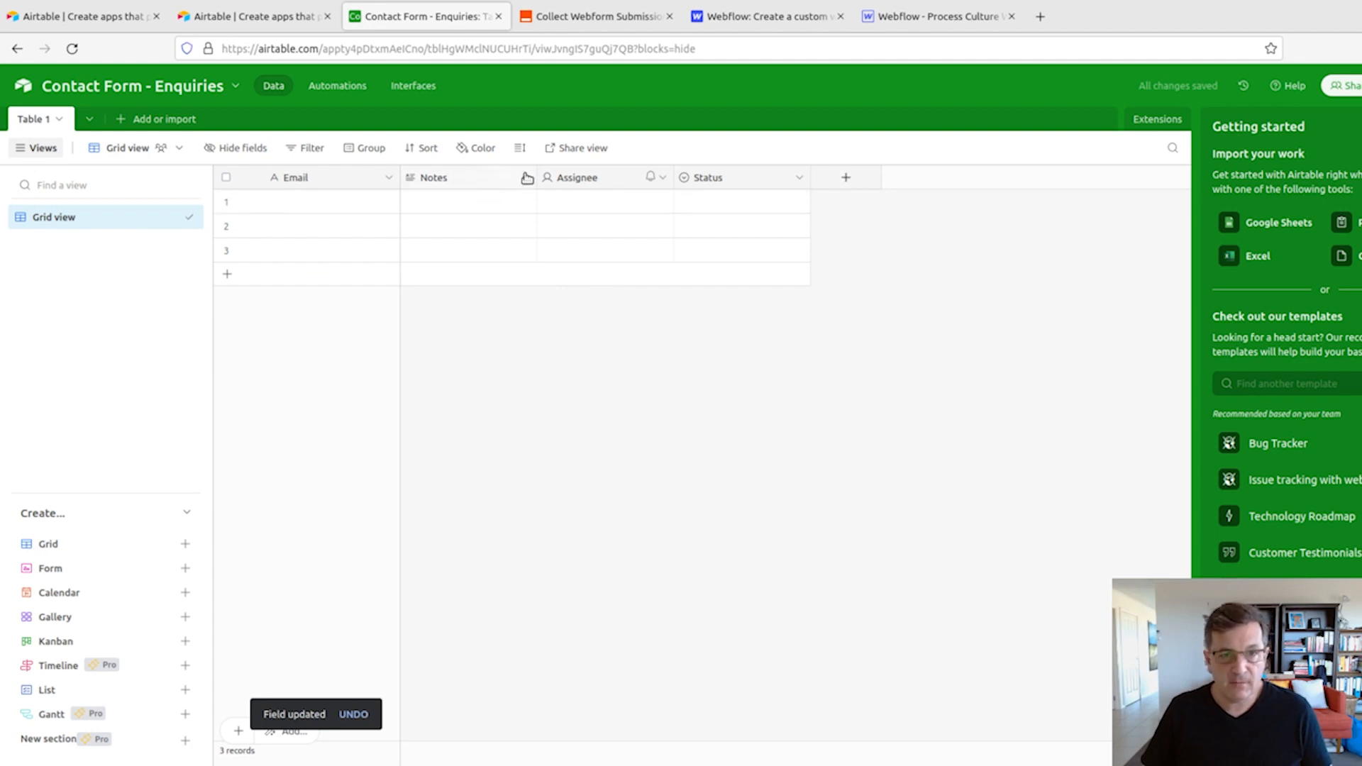
- Rename the Notes field to Name and change its type to Single line text, checking the contact form's fields in Webflow before saving
left_click(526, 177)
left_click(487, 212)
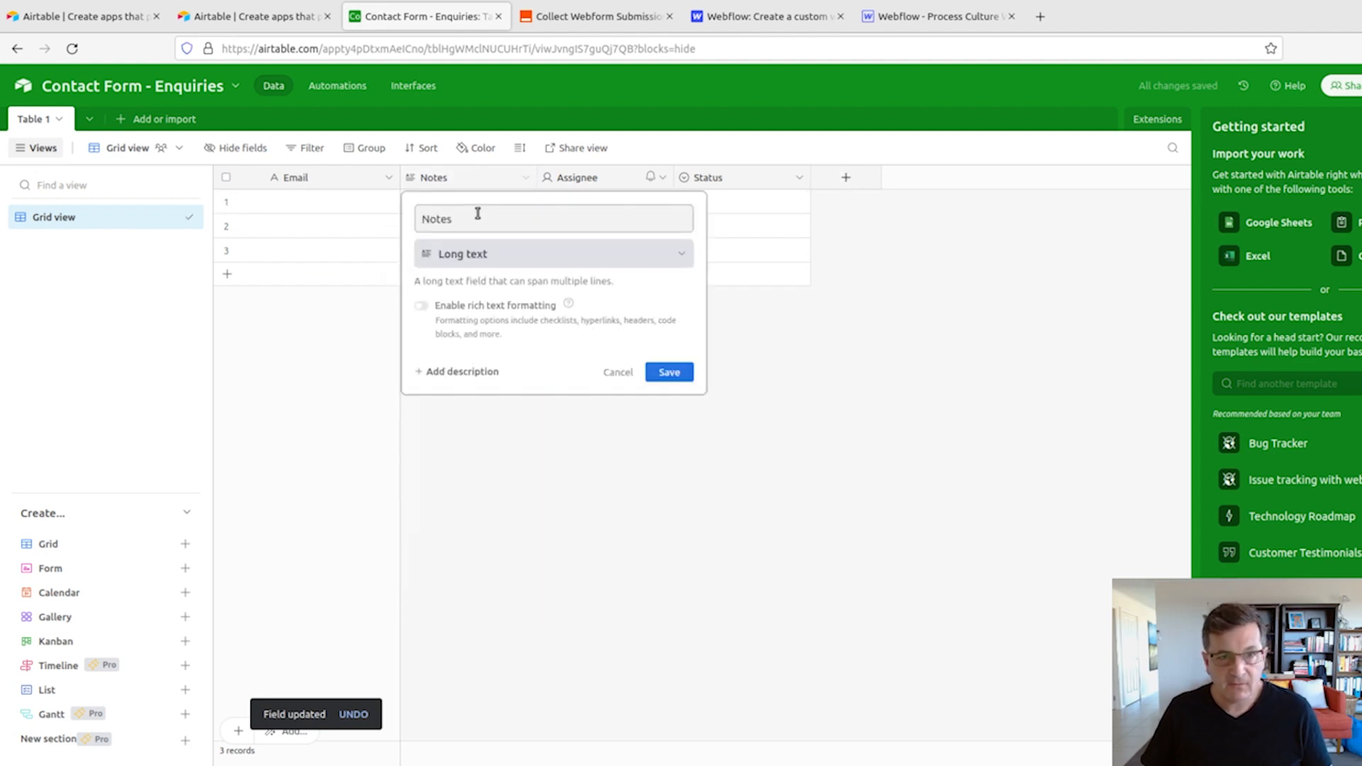
double_click(476, 215)
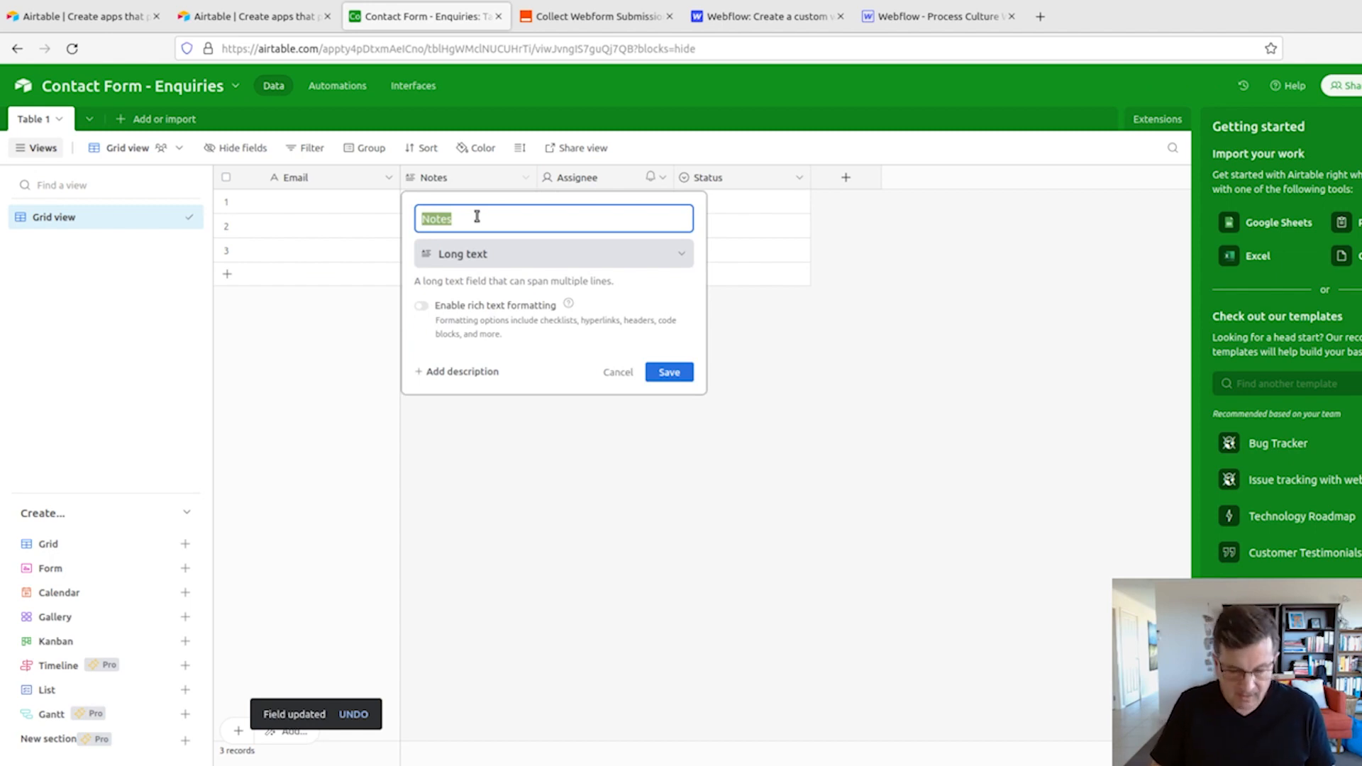
type("Name")
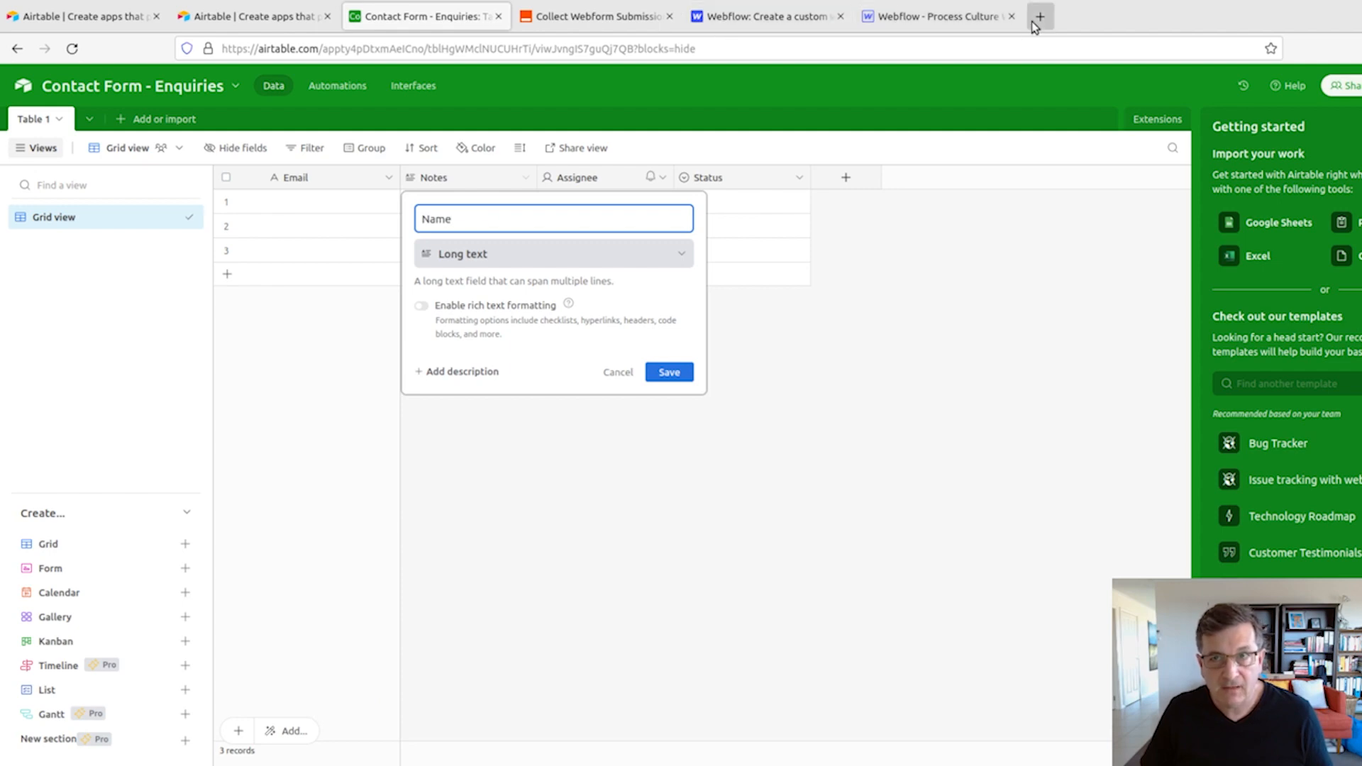
left_click(958, 19)
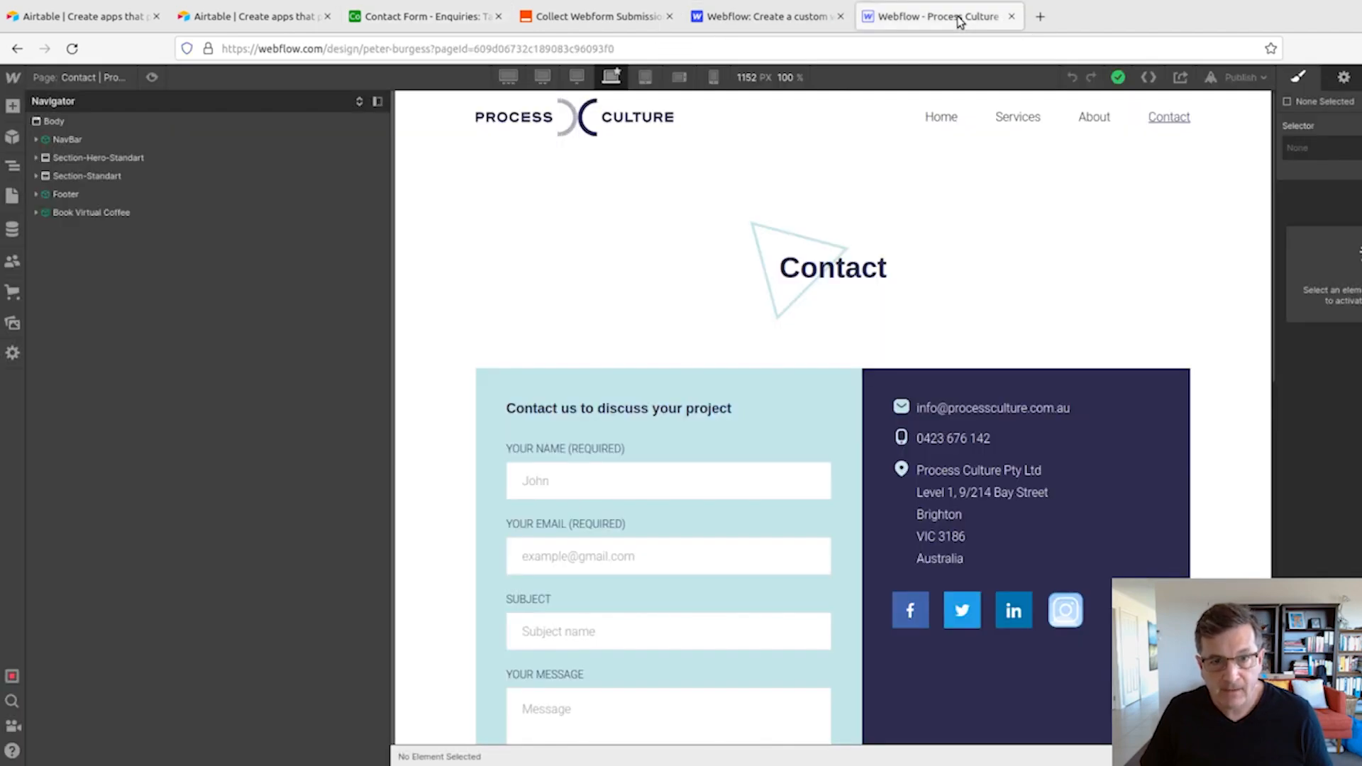
scroll(596, 572, "down", 3)
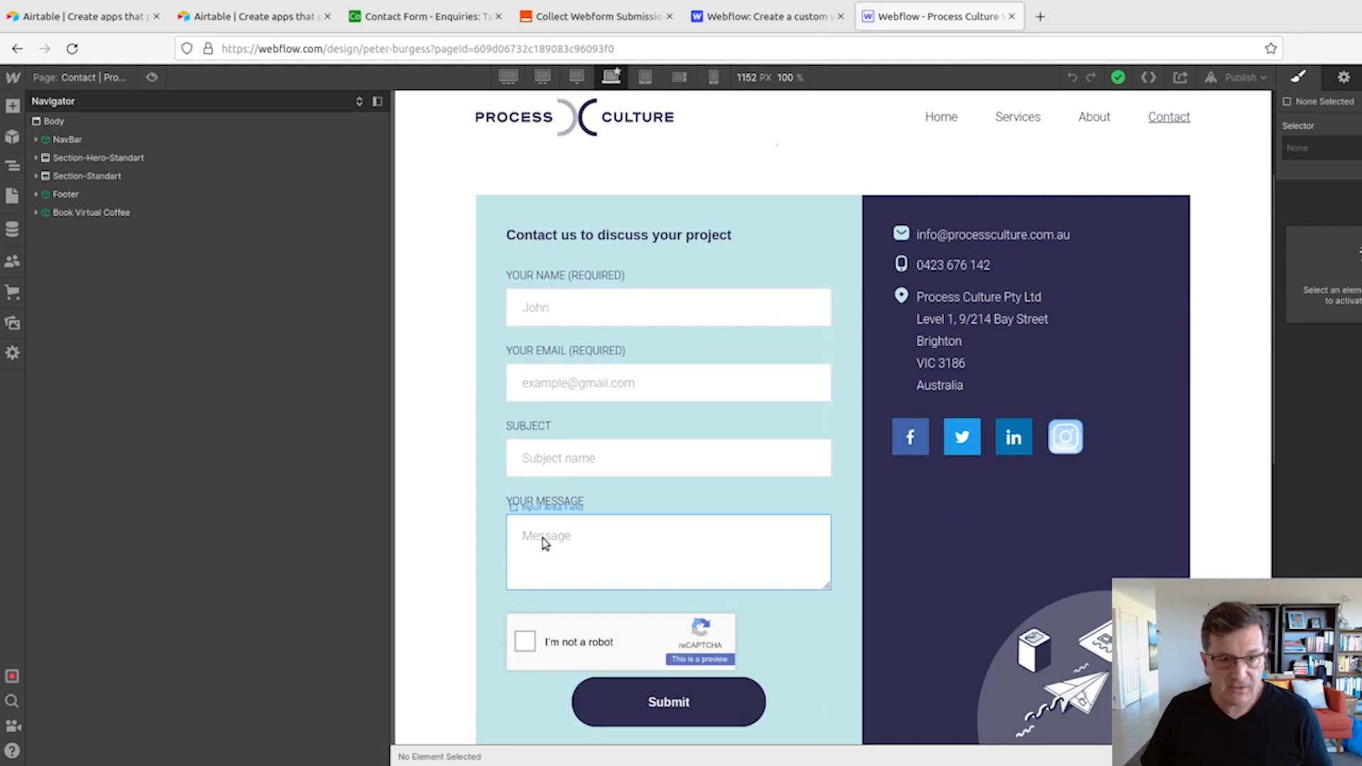
left_click(434, 19)
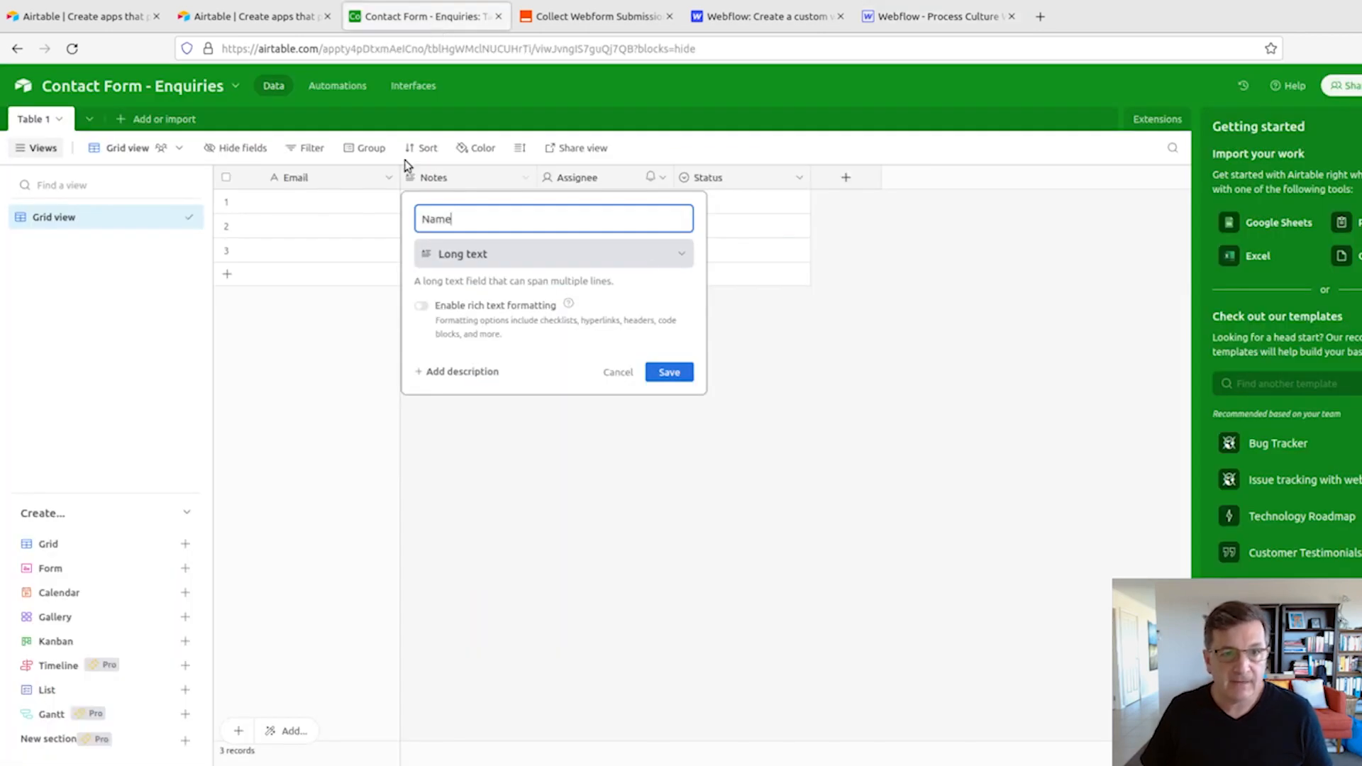
left_click(495, 257)
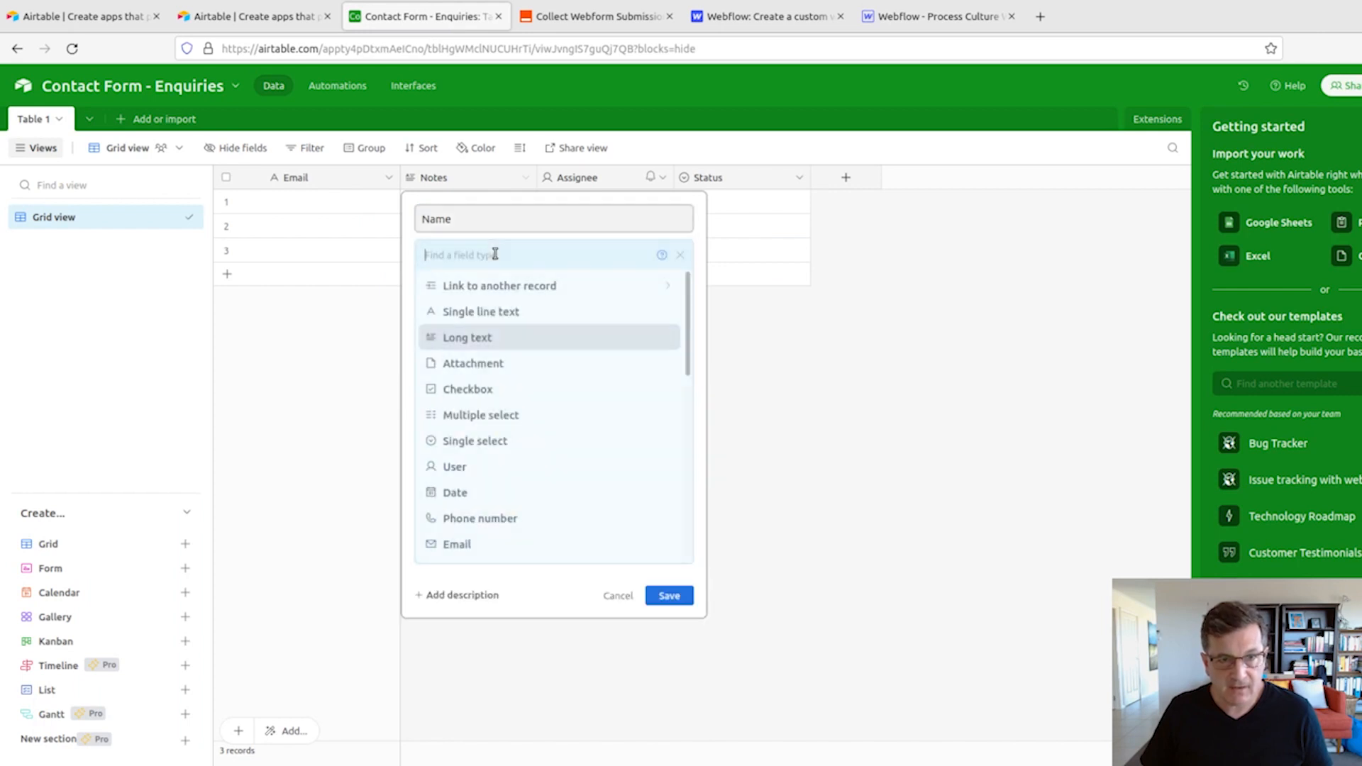
left_click(487, 310)
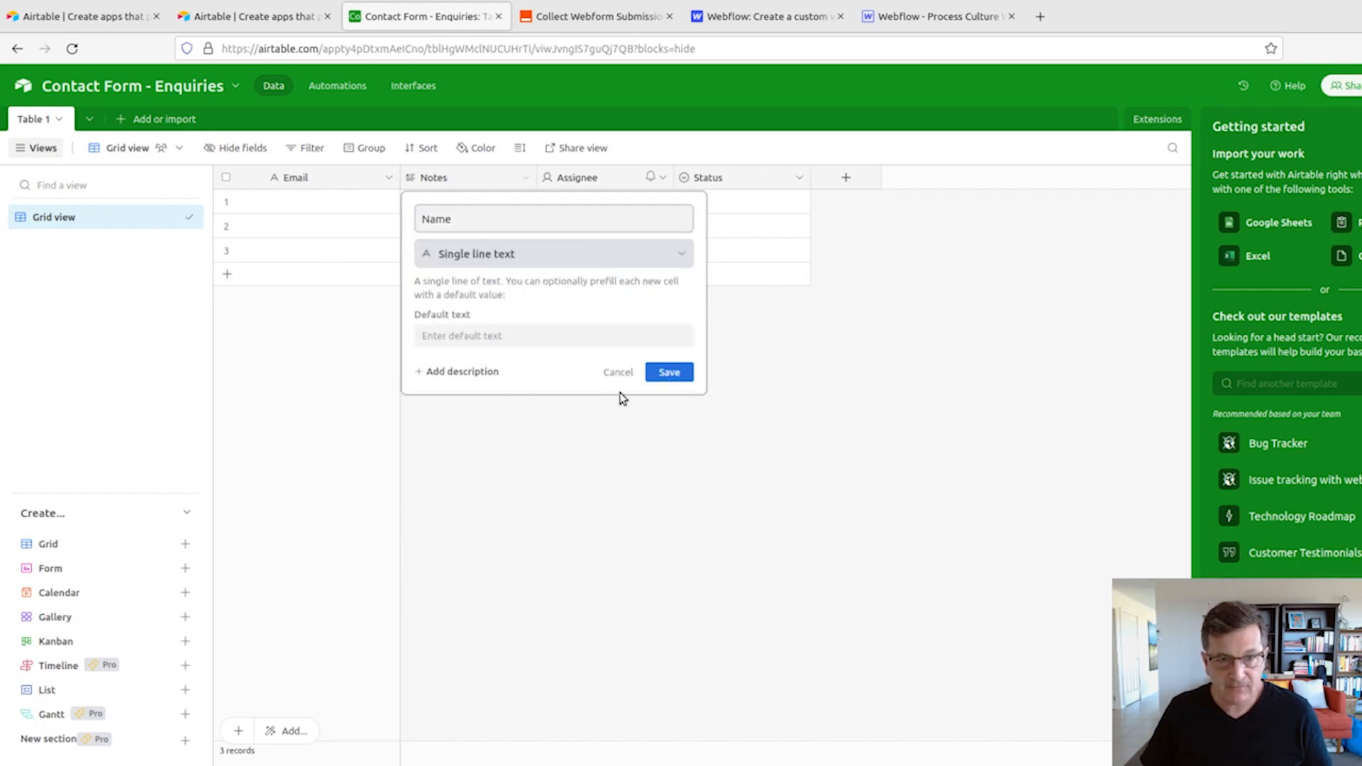
left_click(667, 369)
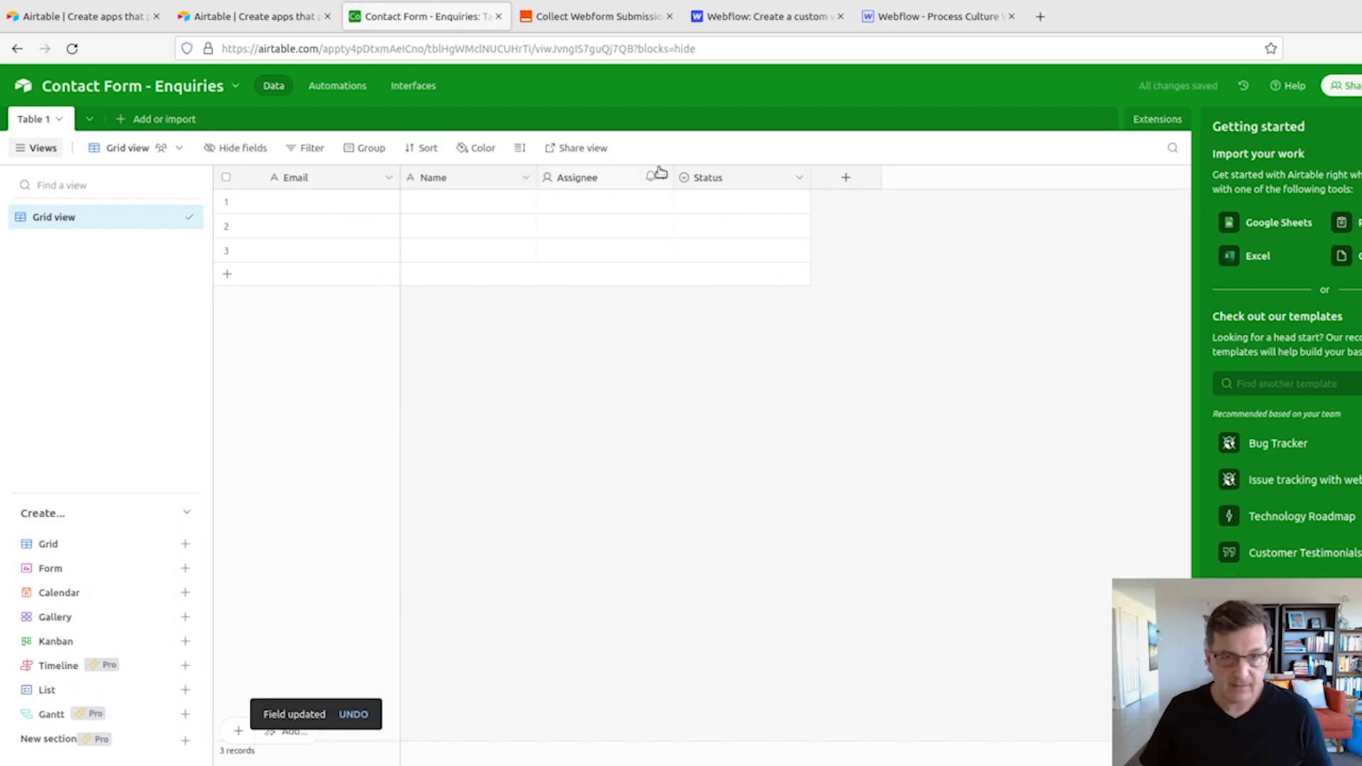
- Delete the Assignee and Status fields from the table
left_click(663, 179)
left_click(608, 589)
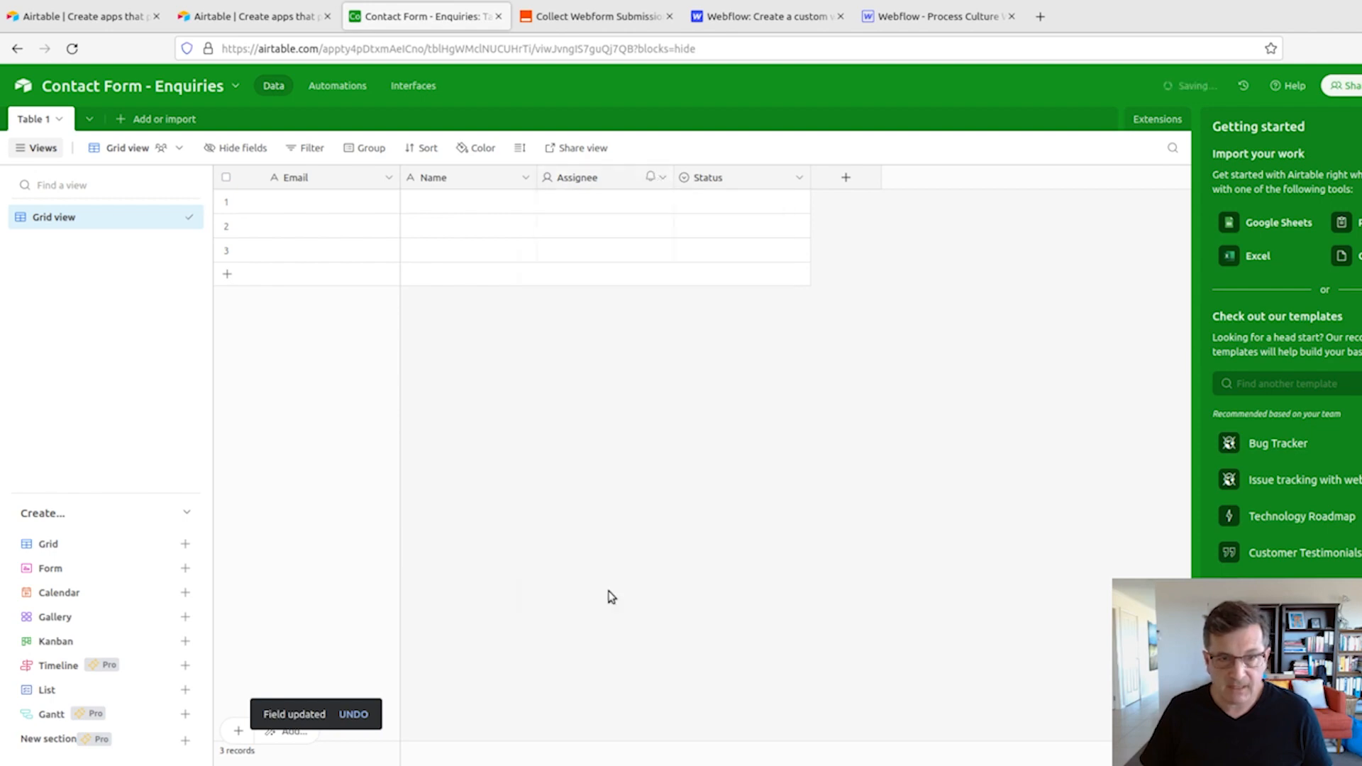
left_click(663, 177)
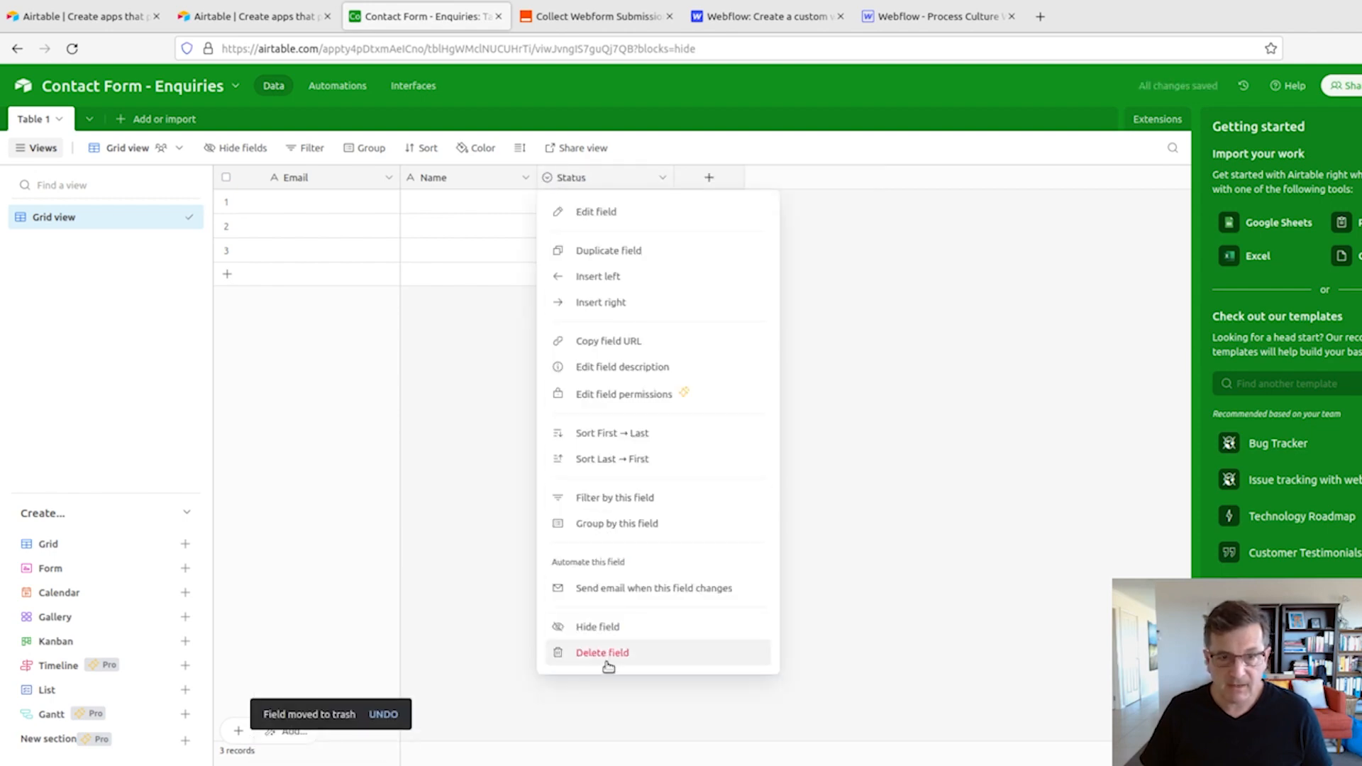
left_click(608, 653)
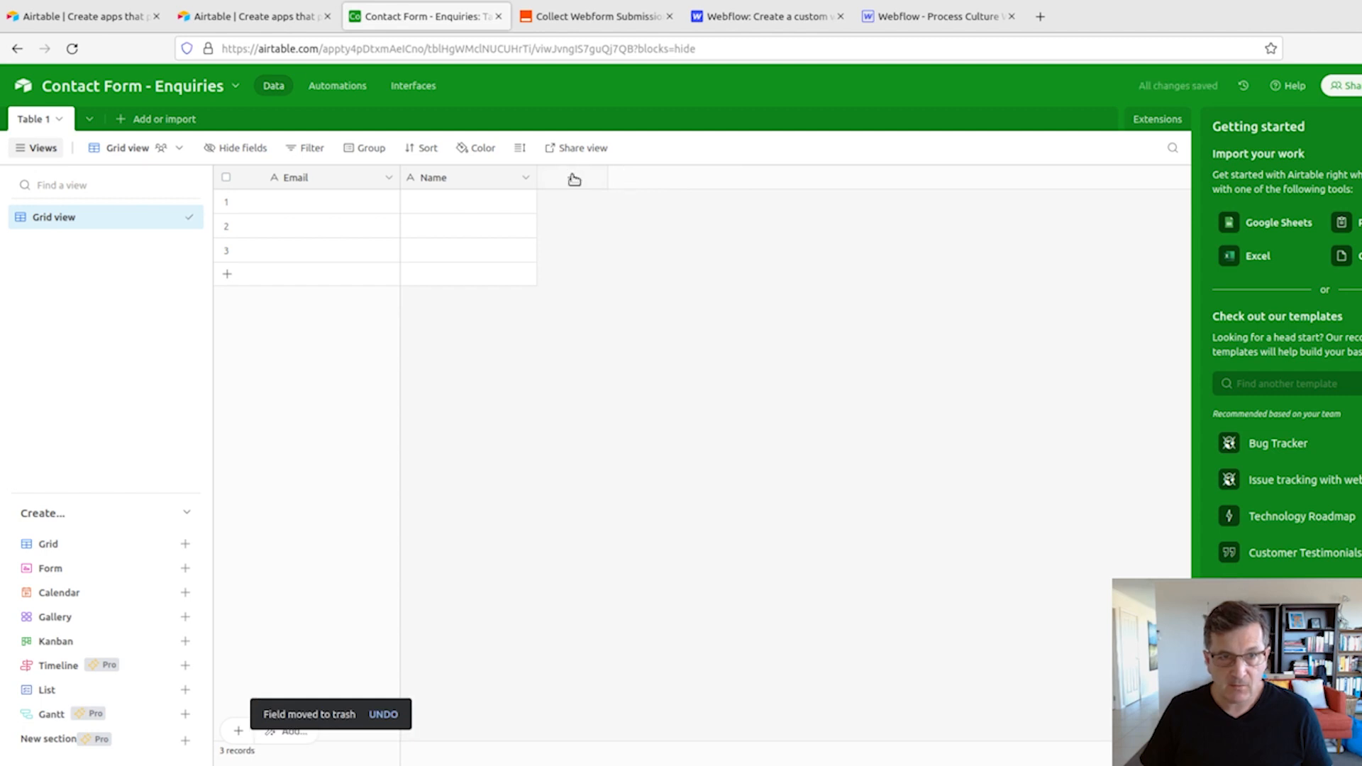
- Add a Long text field named Message after the Name field
left_click(574, 179)
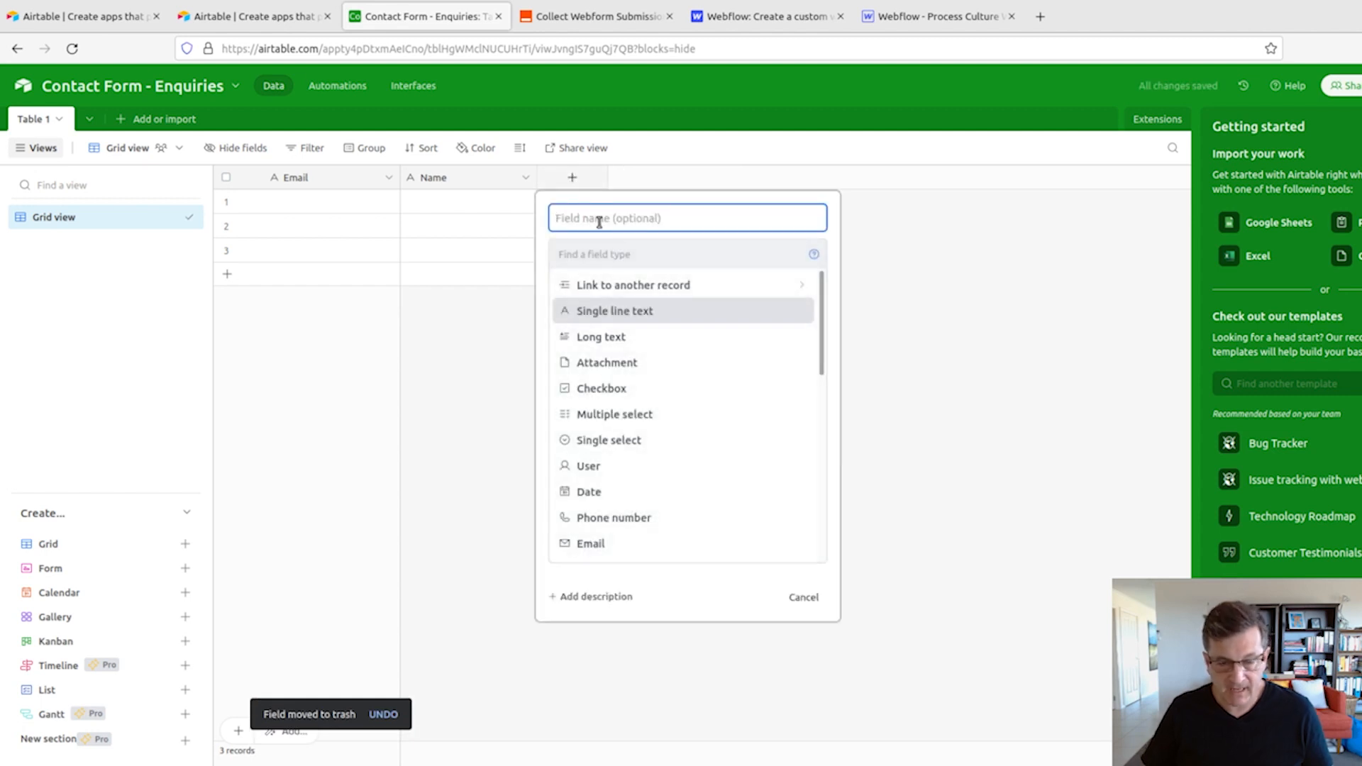
type("Message")
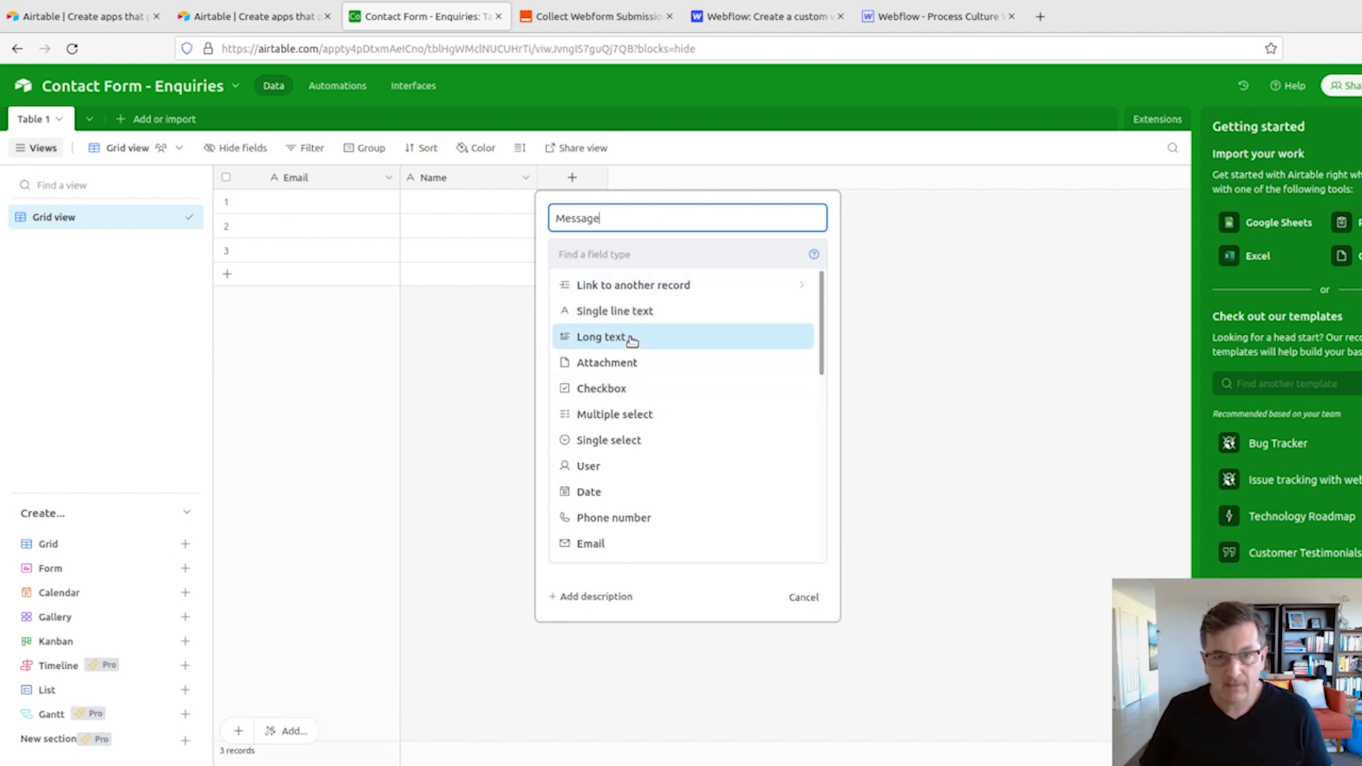
scroll(624, 497, "down", 1)
scroll(623, 497, "down", 4)
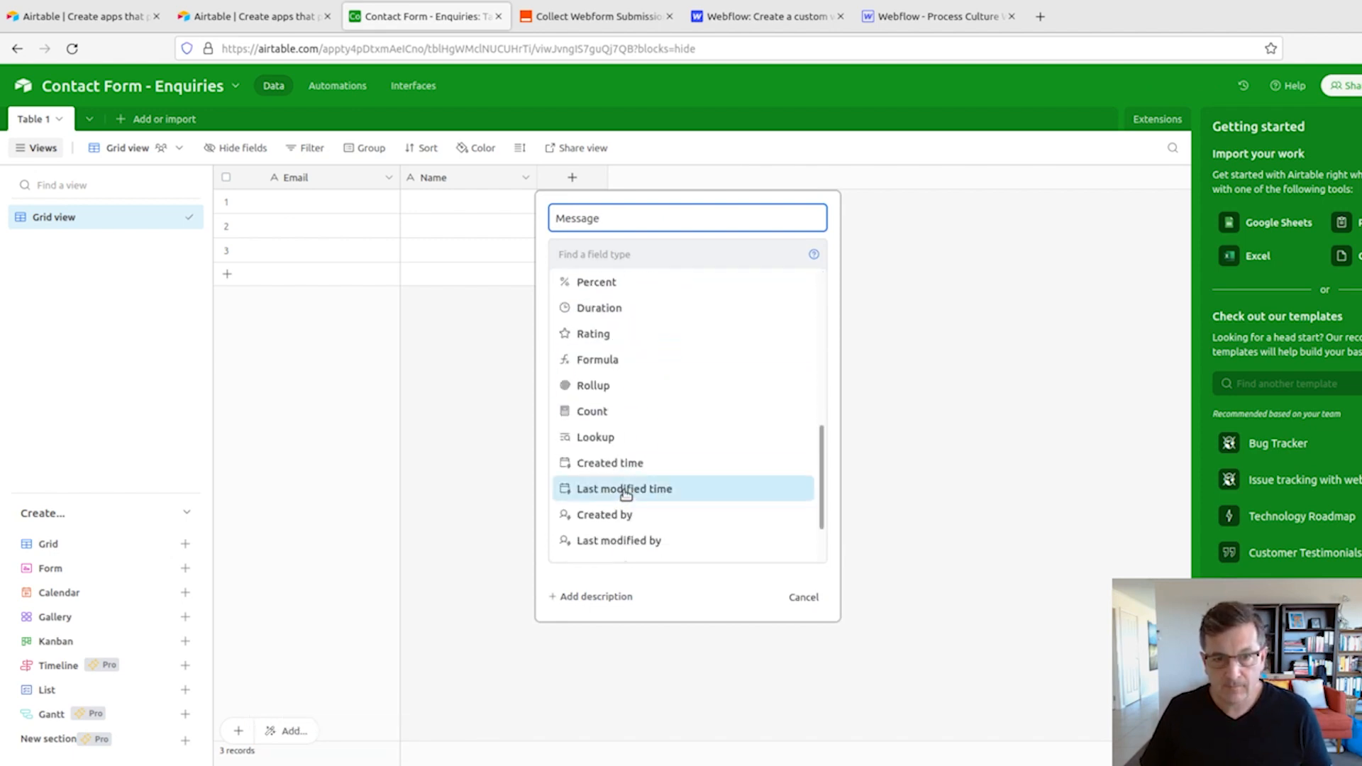
scroll(625, 495, "up", 5)
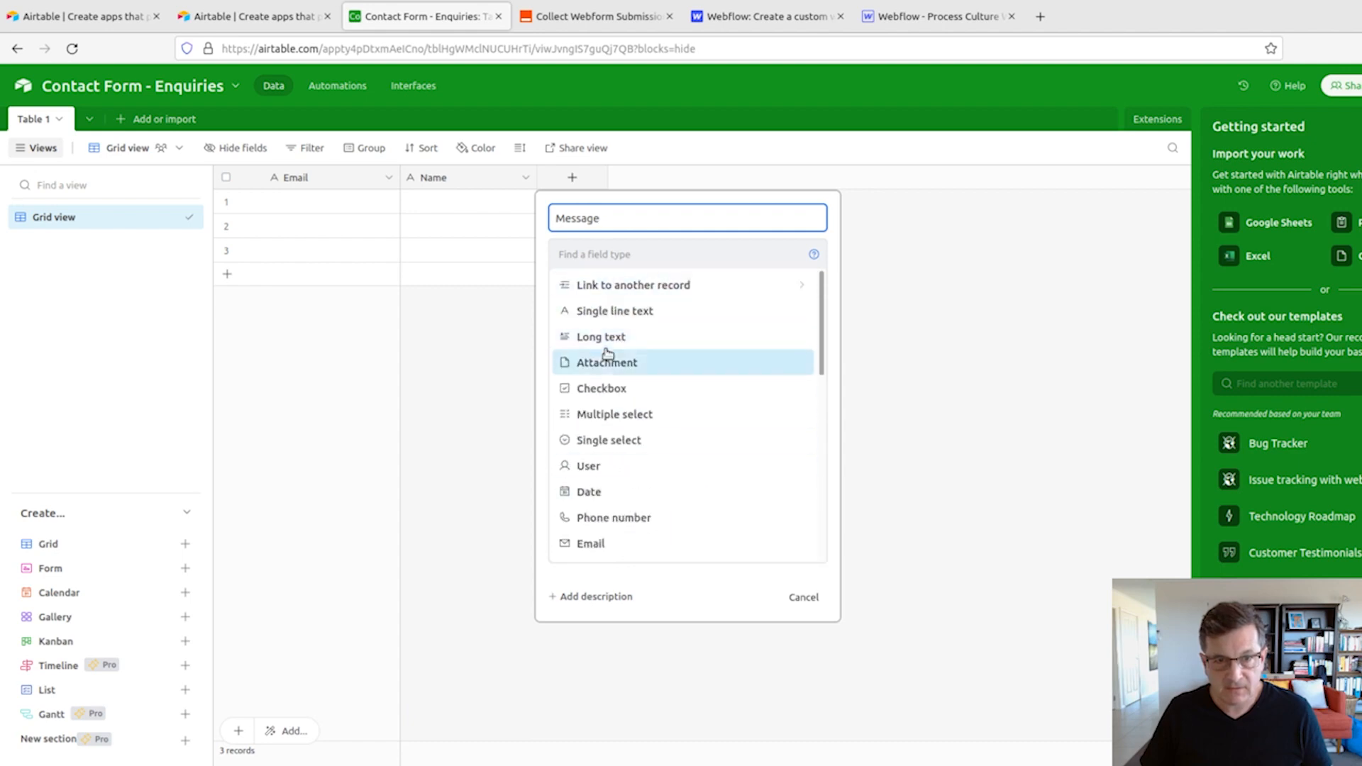
left_click(606, 348)
left_click(789, 373)
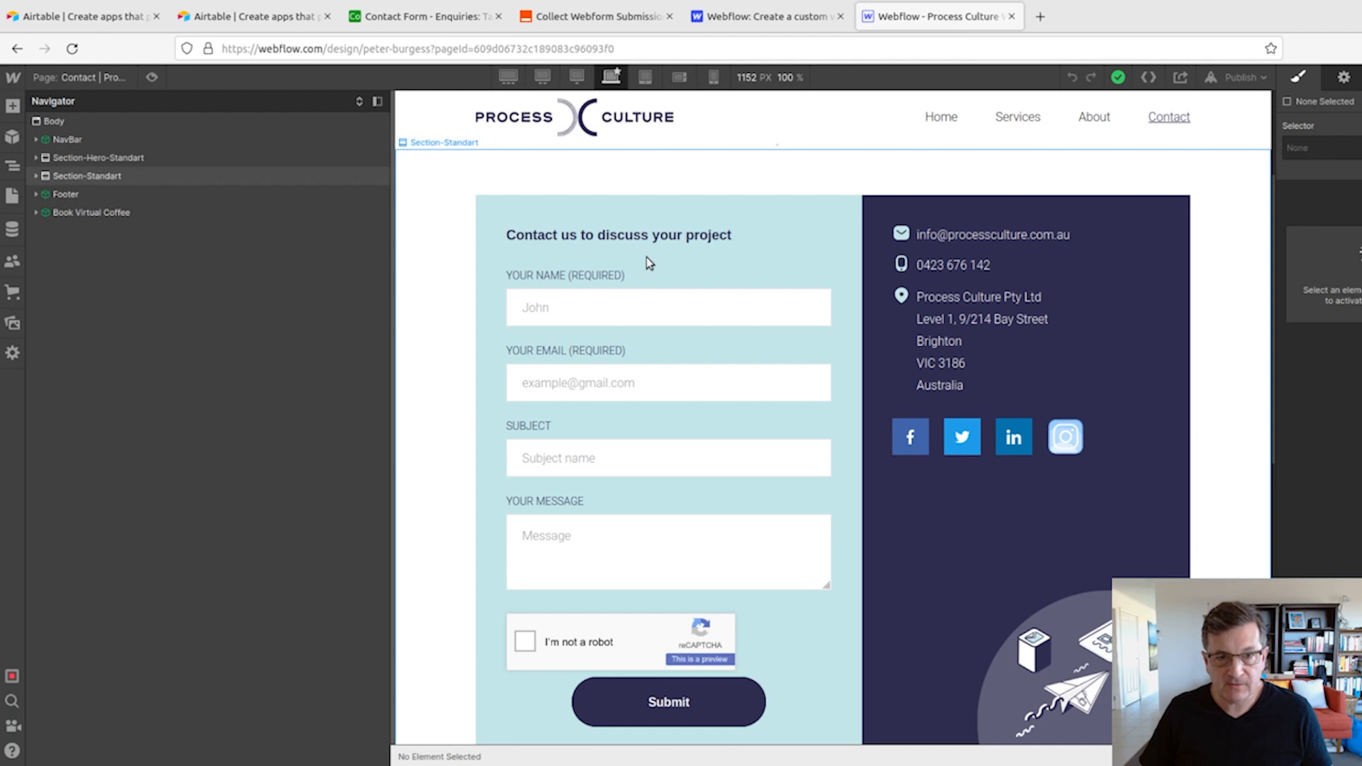
- Check the Webflow contact form again, and add a Single line text field named Subject to the Airtable table
left_click(915, 16)
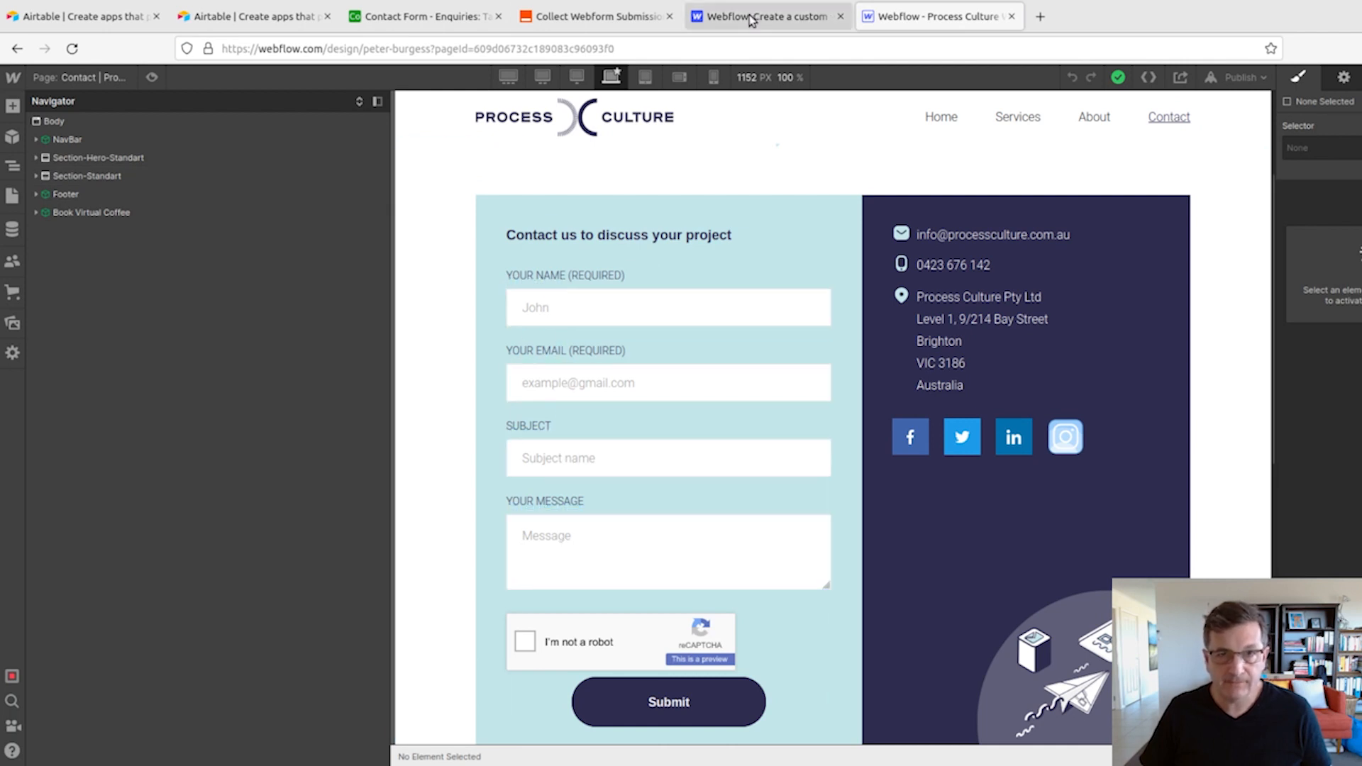
left_click(422, 17)
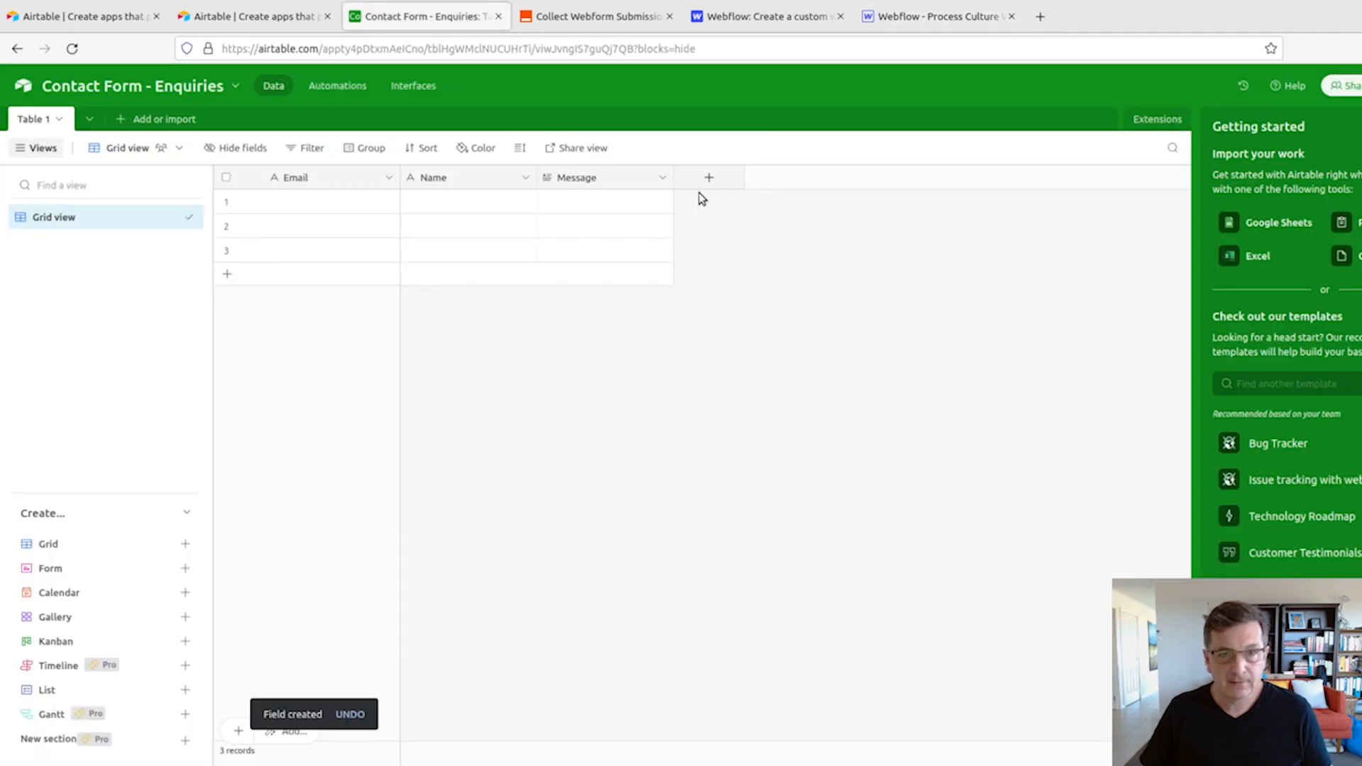
left_click(709, 178)
type("Subject")
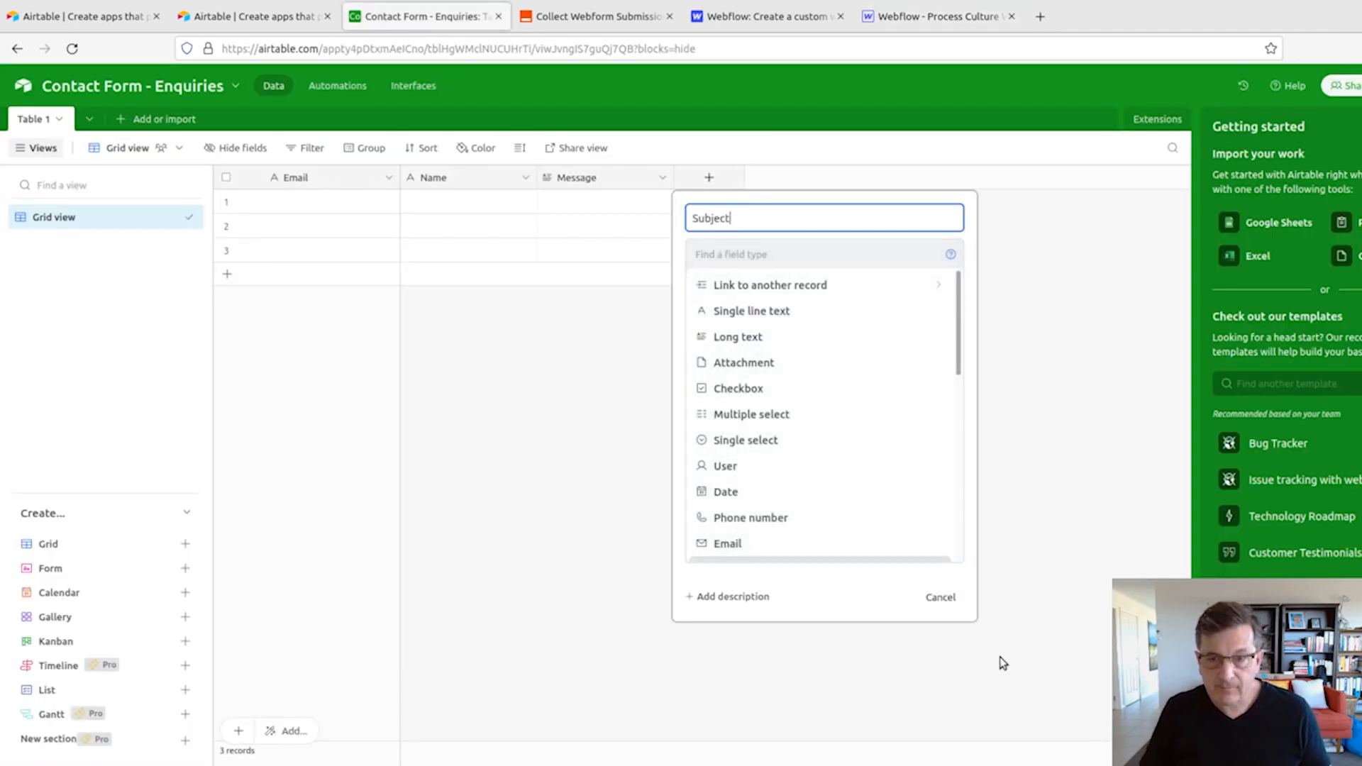
left_click(777, 315)
left_click(937, 370)
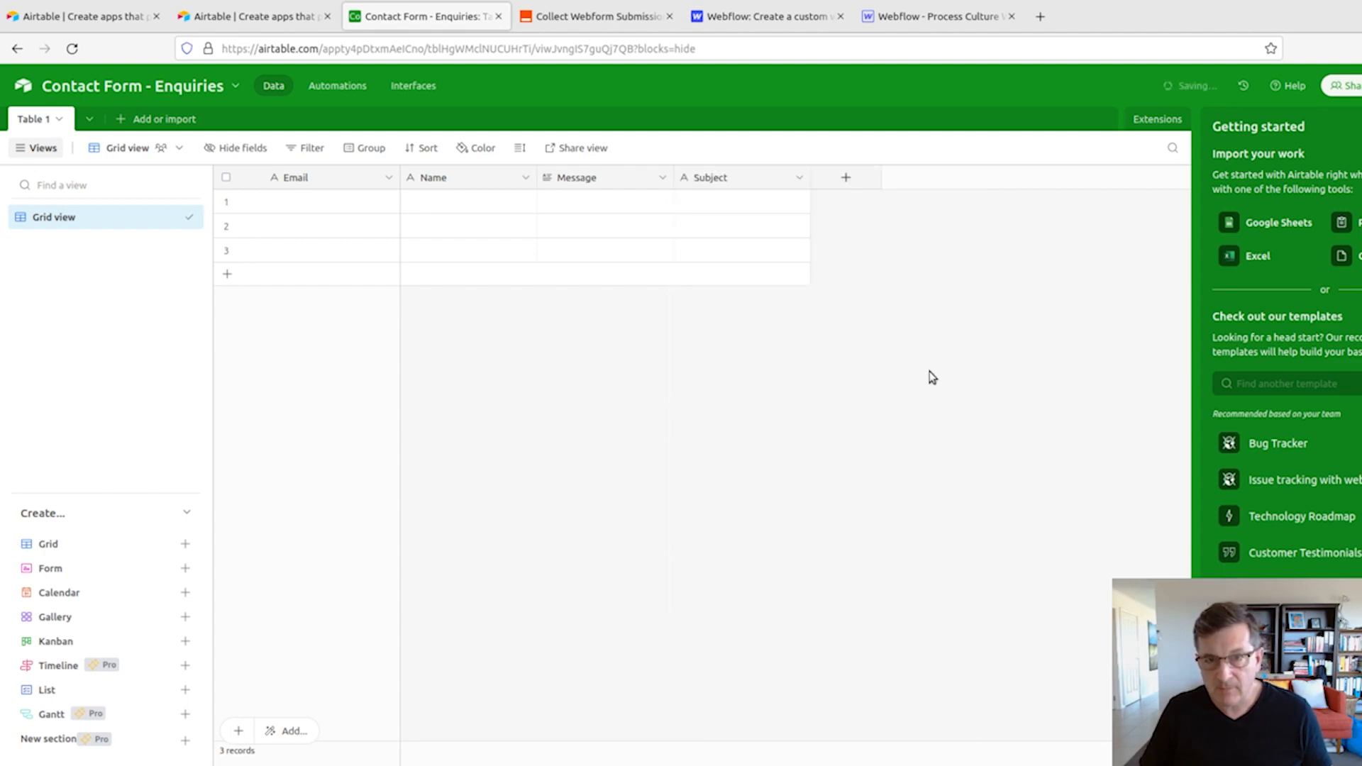
- Add an unnamed Created time field in 24 hour format, using the Australia/Melbourne time zone for all collaborators with the time zone displayed
left_click(848, 176)
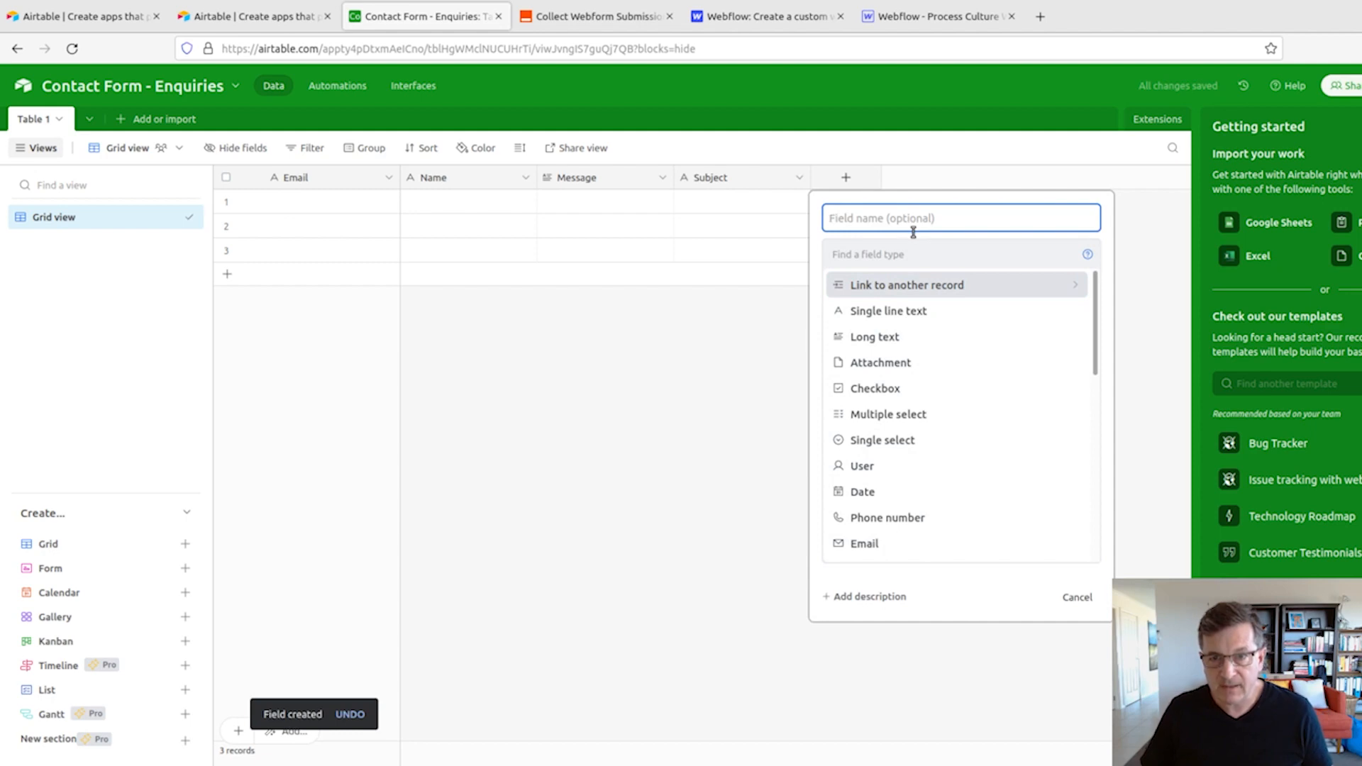
scroll(1025, 333, "down", 5)
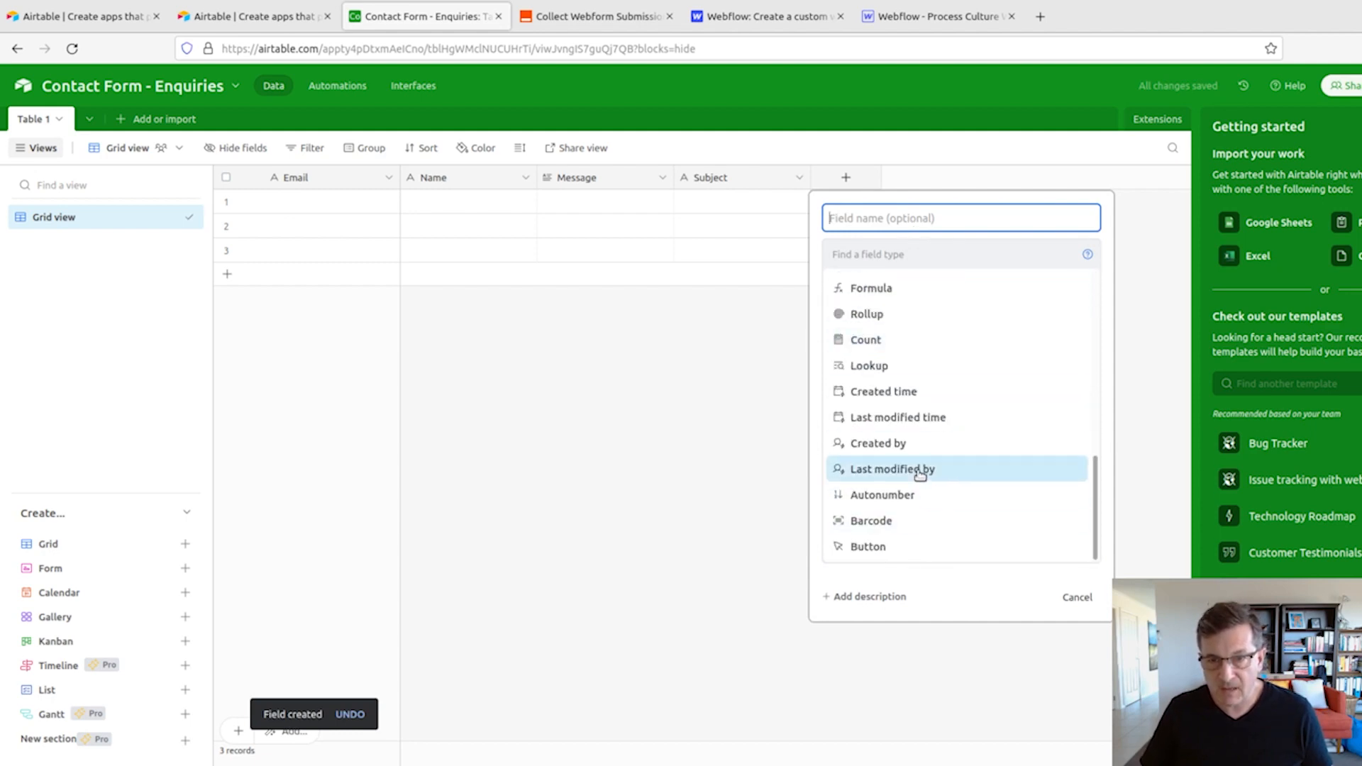
left_click(926, 392)
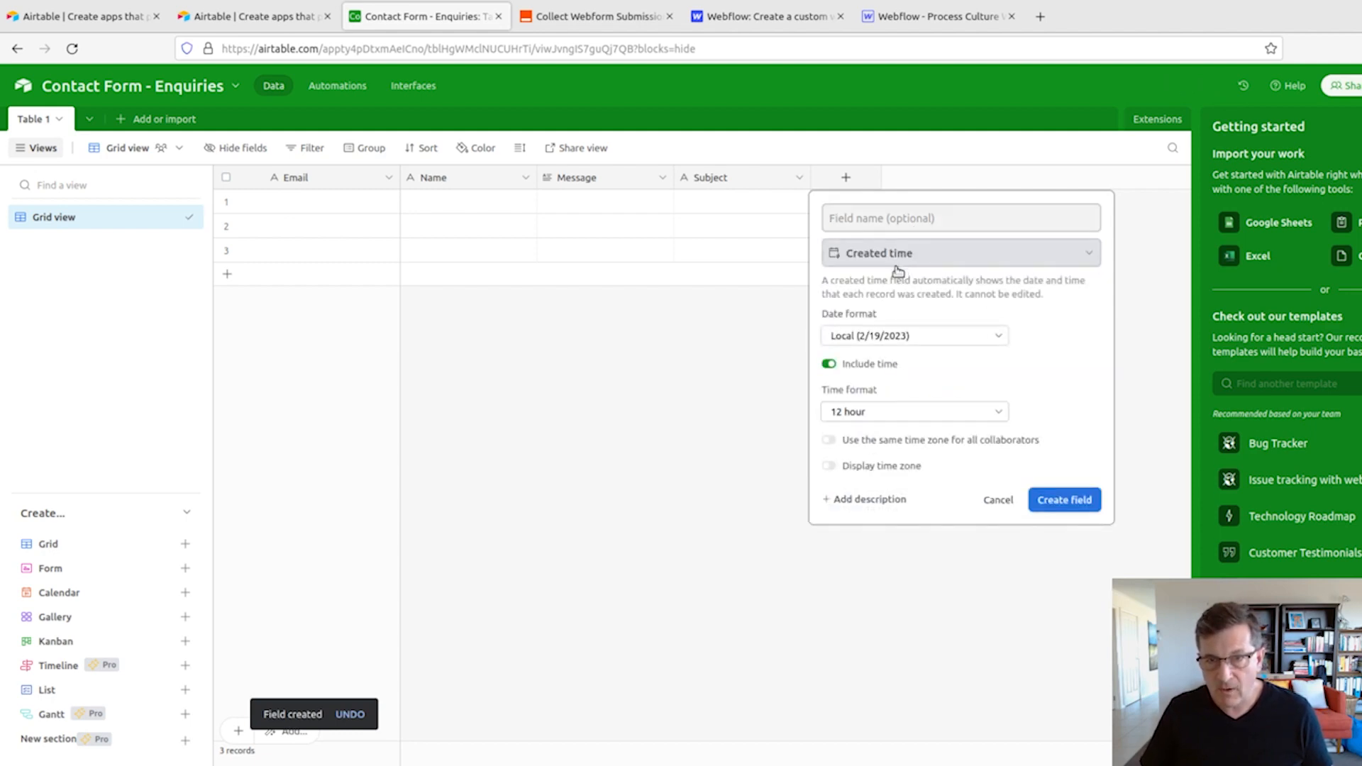
left_click(844, 412)
left_click(854, 458)
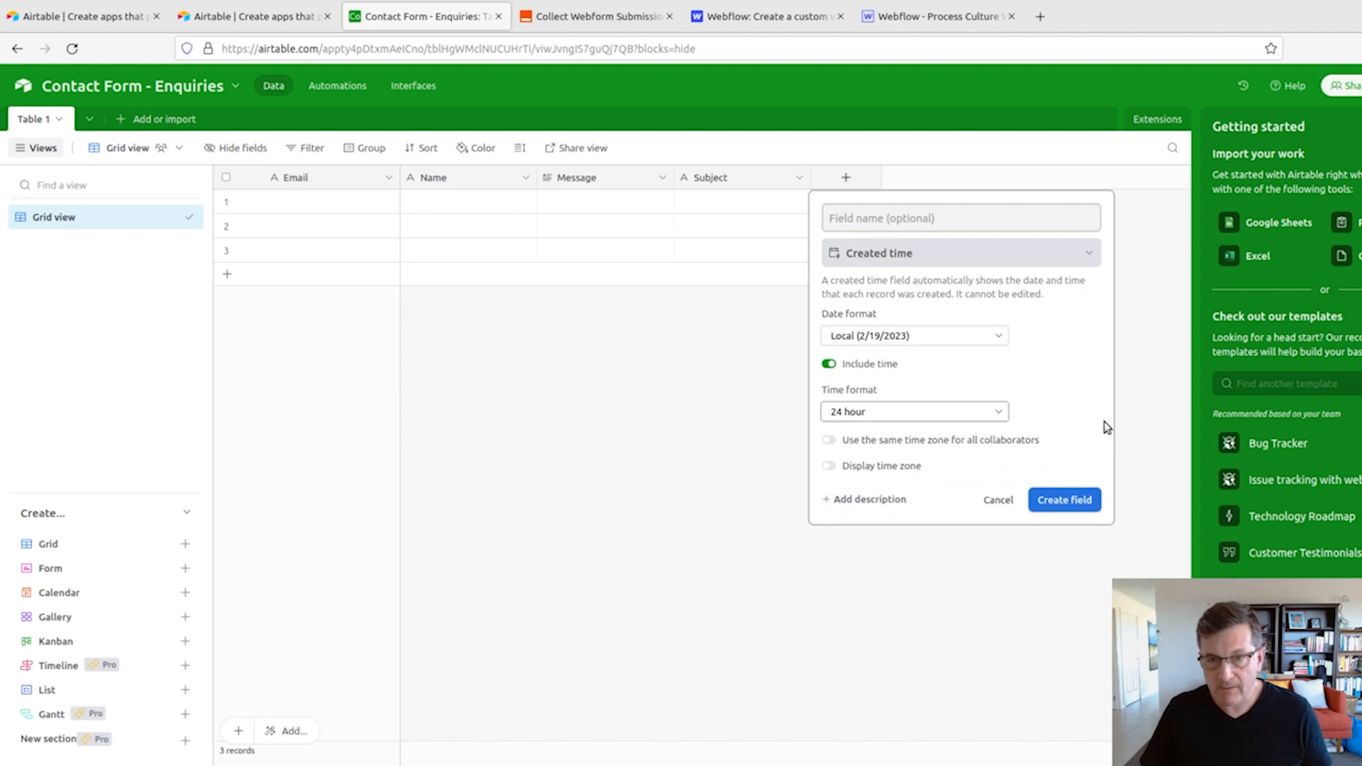
left_click(830, 441)
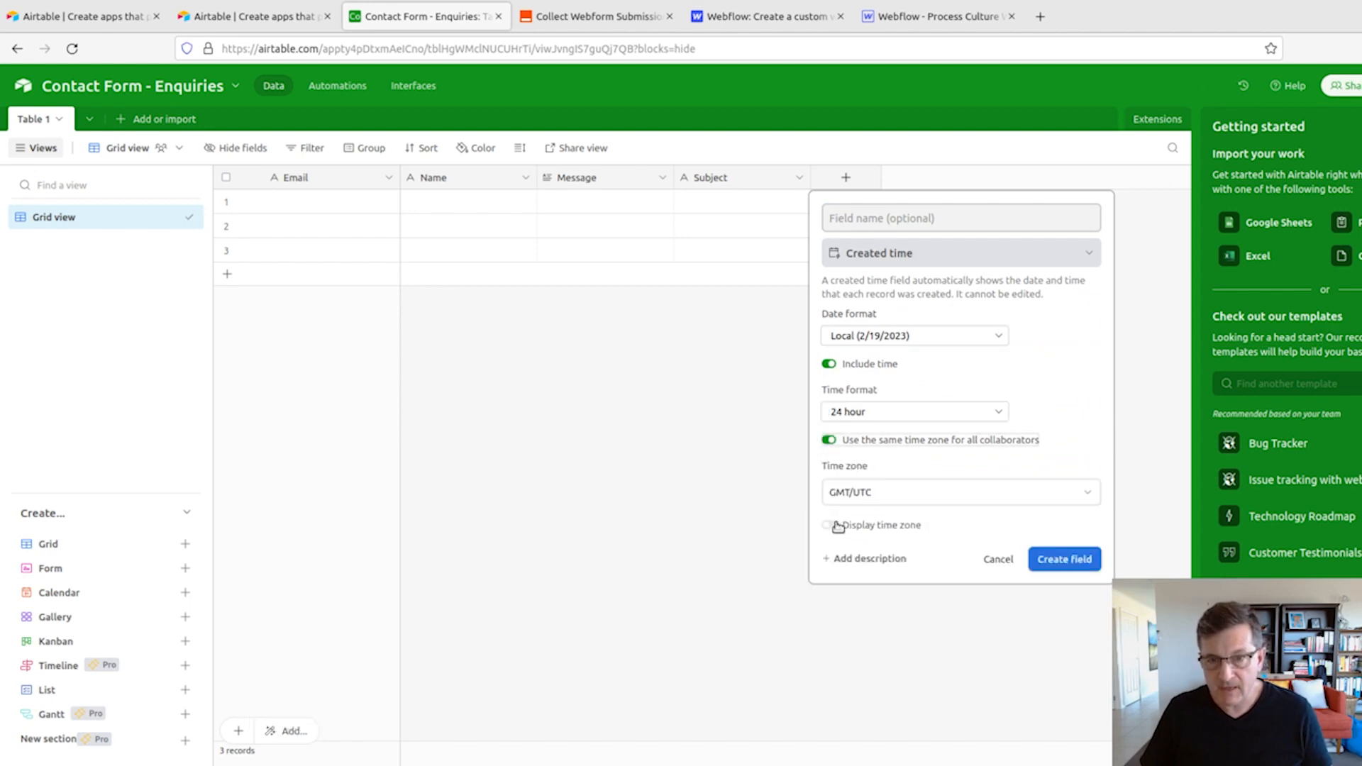
left_click(871, 486)
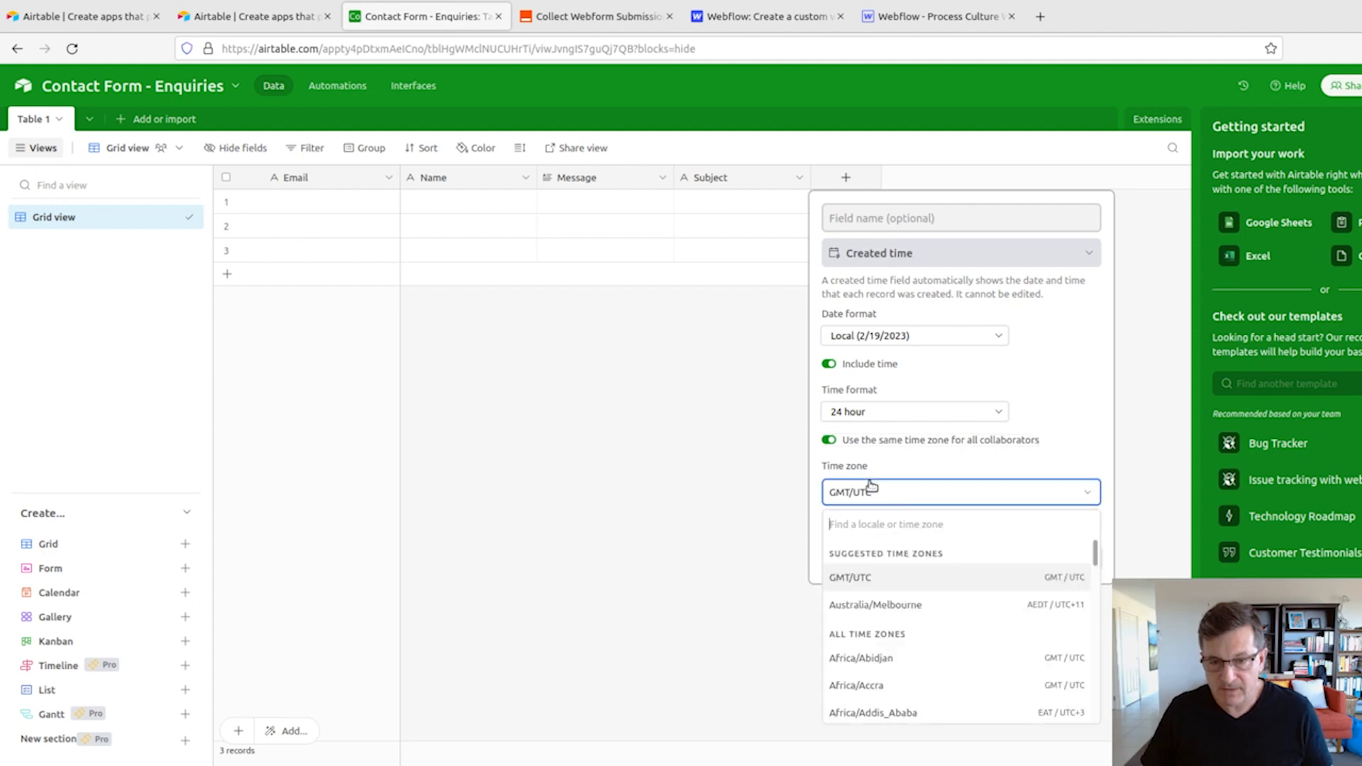
type("melb")
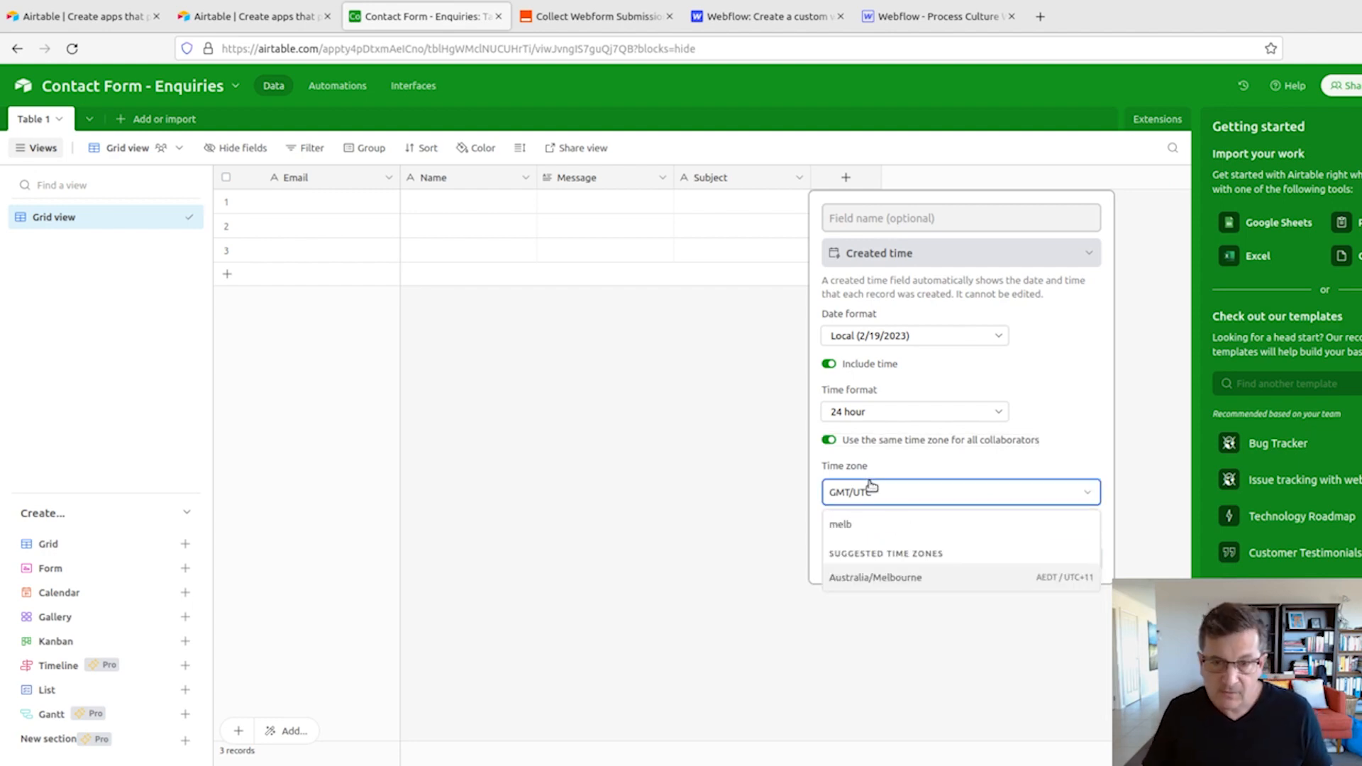
left_click(900, 579)
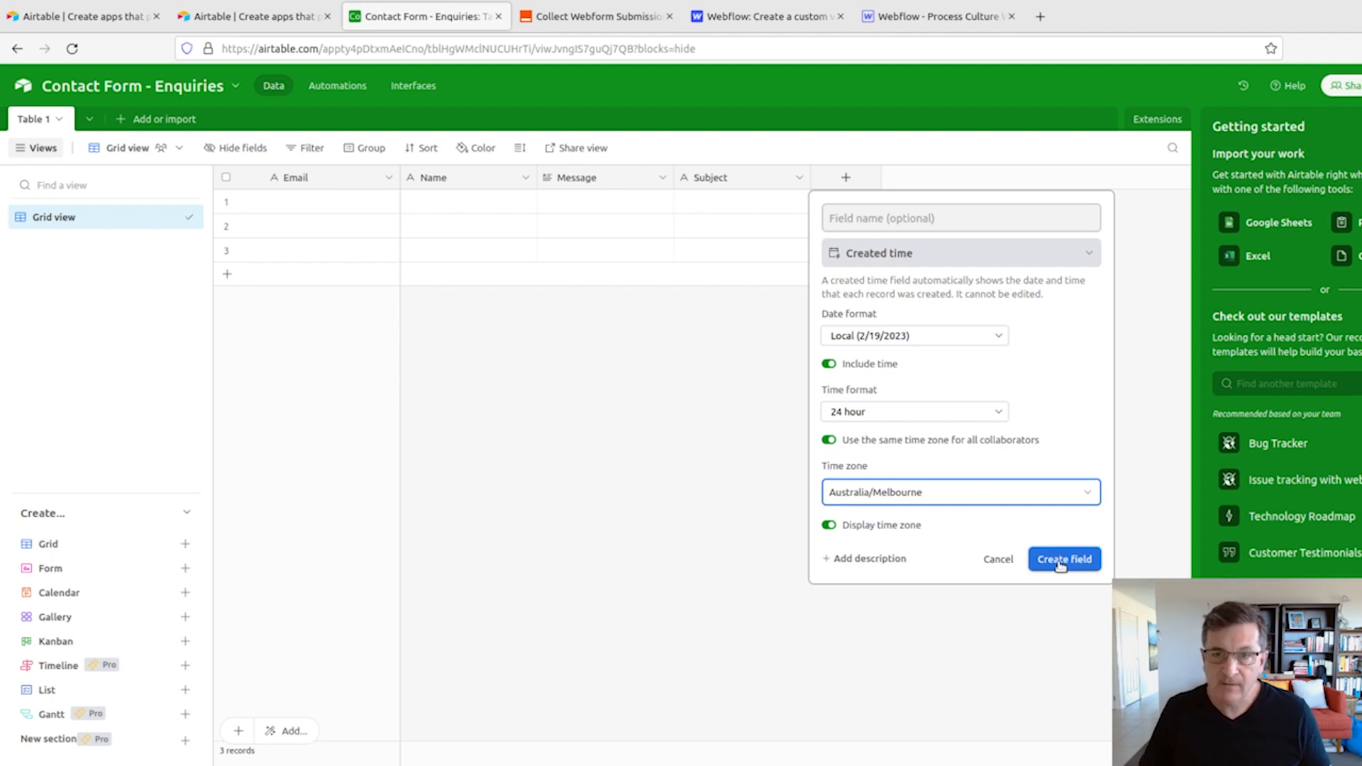
left_click(1062, 559)
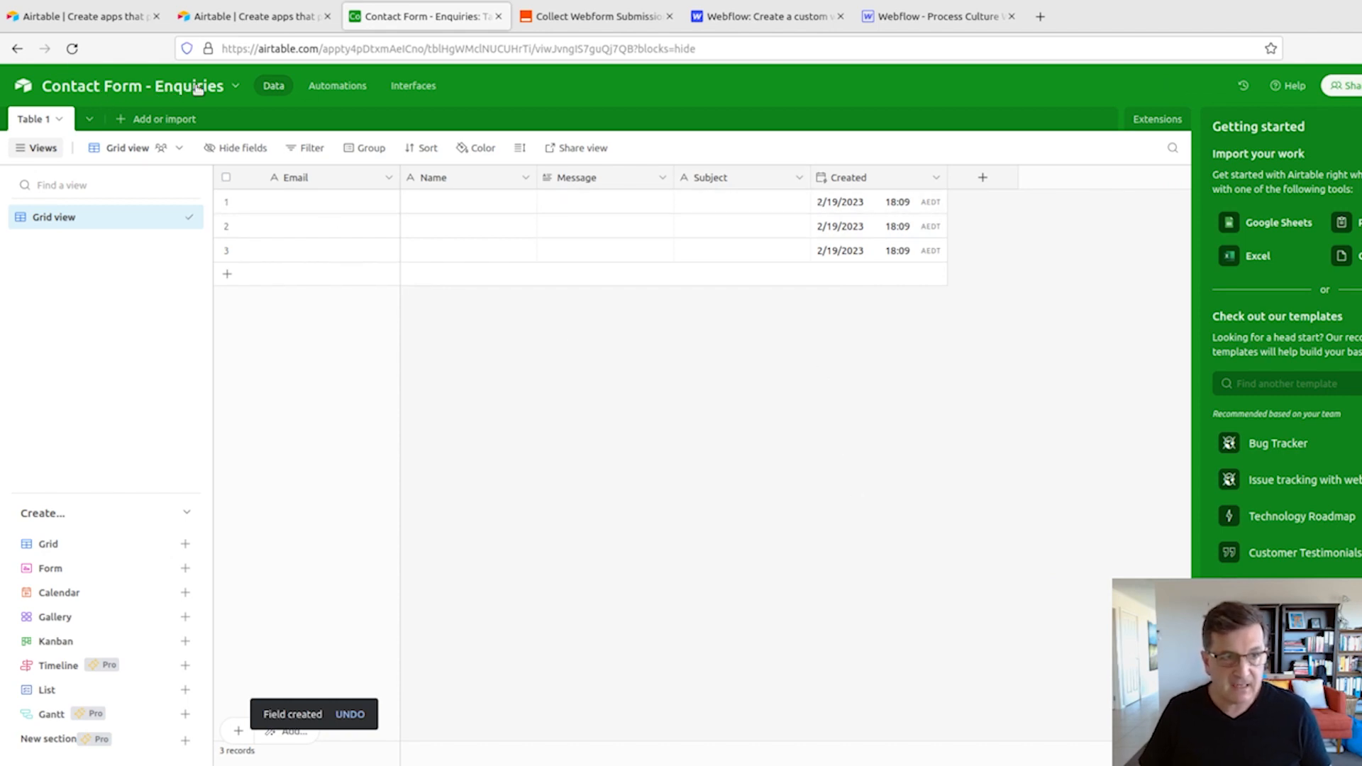
- Rename the Airtable table as Web Enquiries
left_click(56, 119)
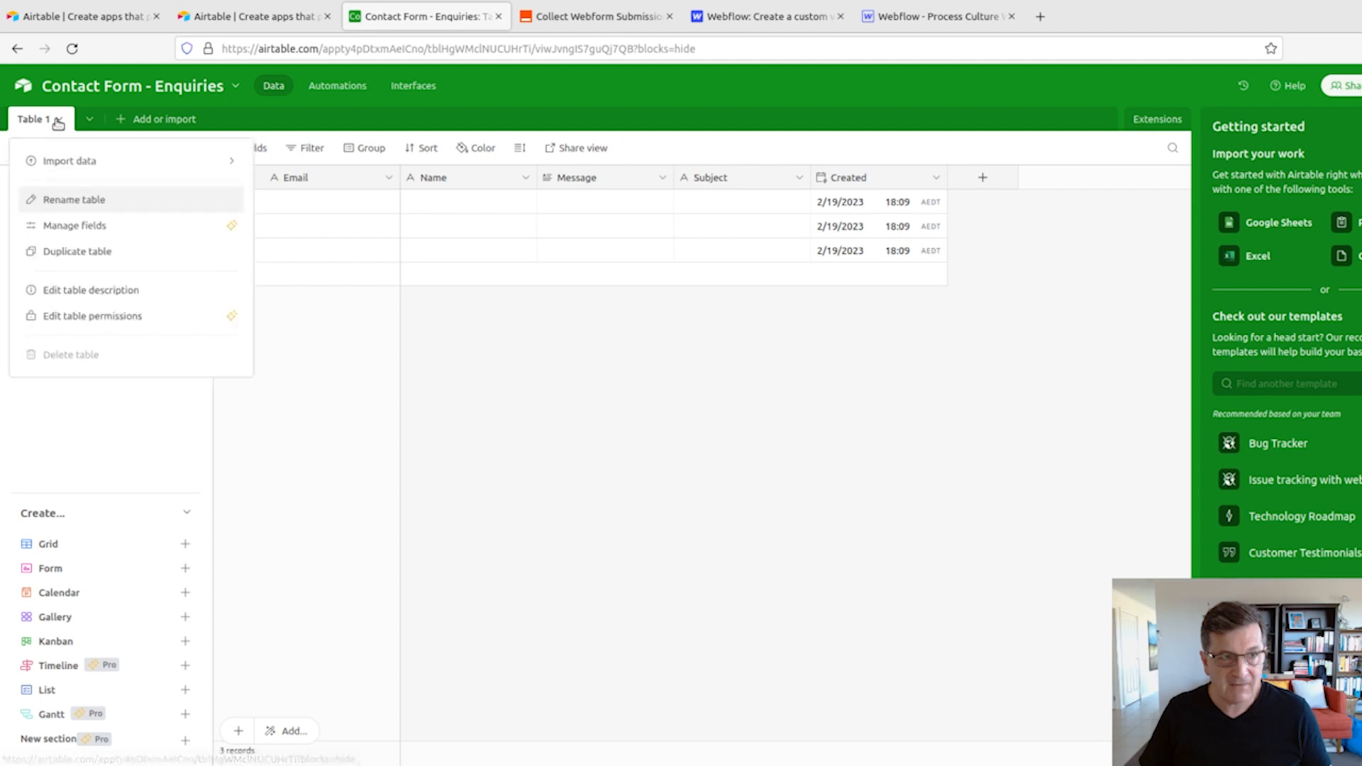
left_click(80, 198)
type("Web Enquiries")
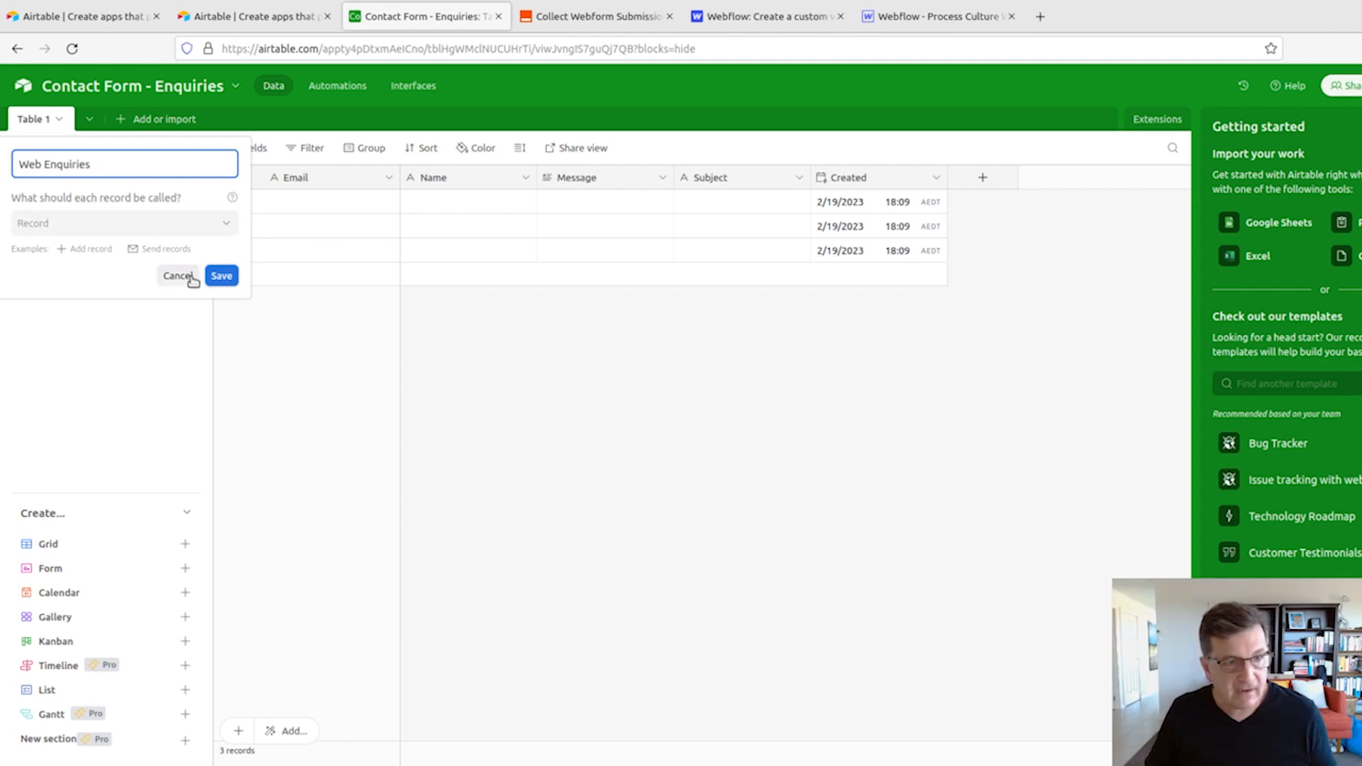
left_click(221, 277)
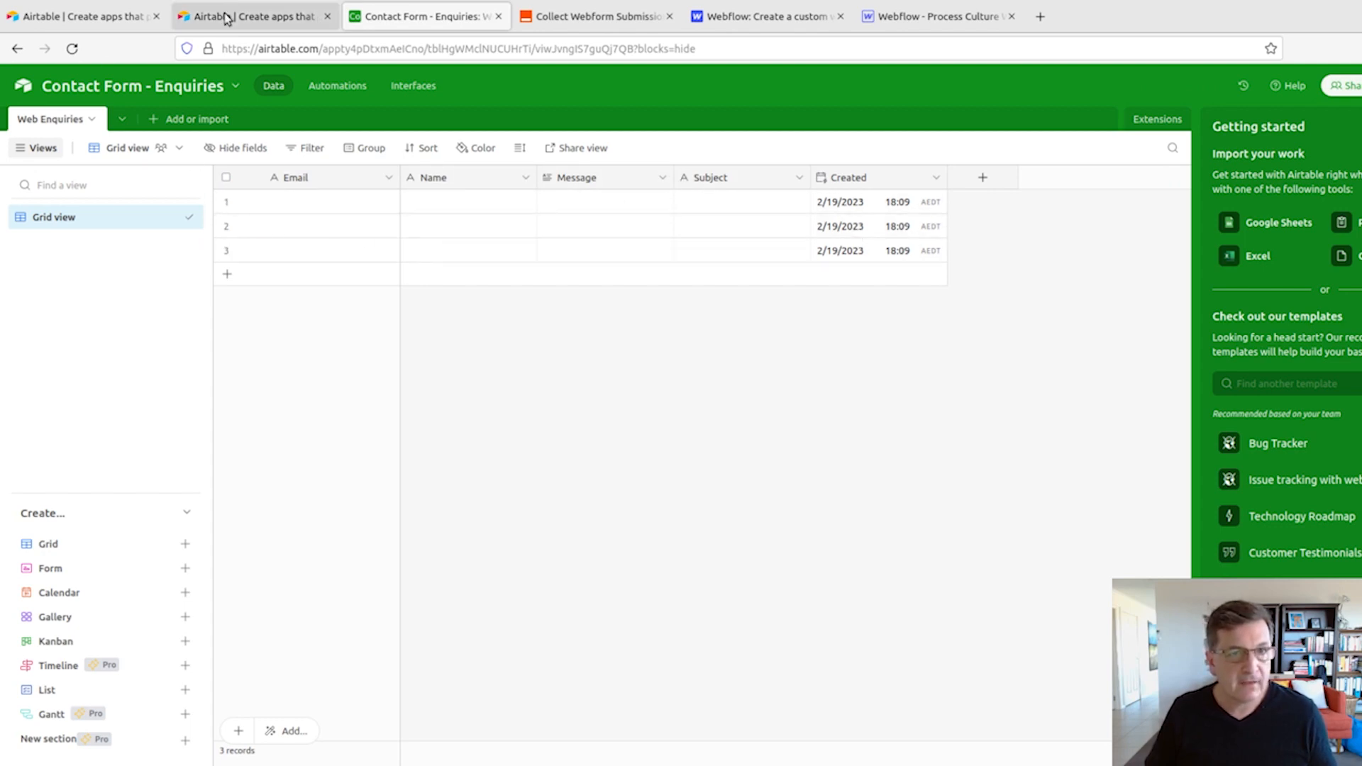
- Switch to the Zapier editor, set the Airtable action's event to Create Record and connect the Airtable account
left_click(589, 18)
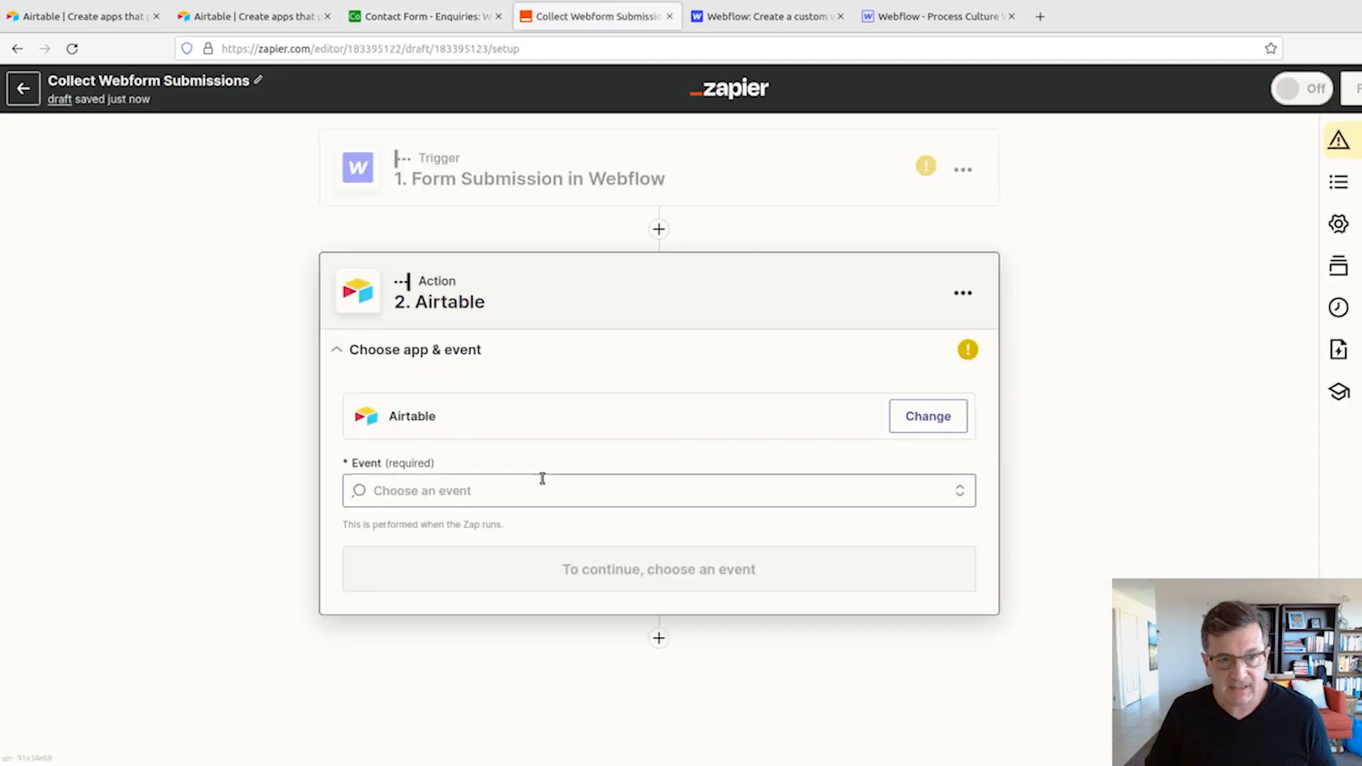
left_click(432, 491)
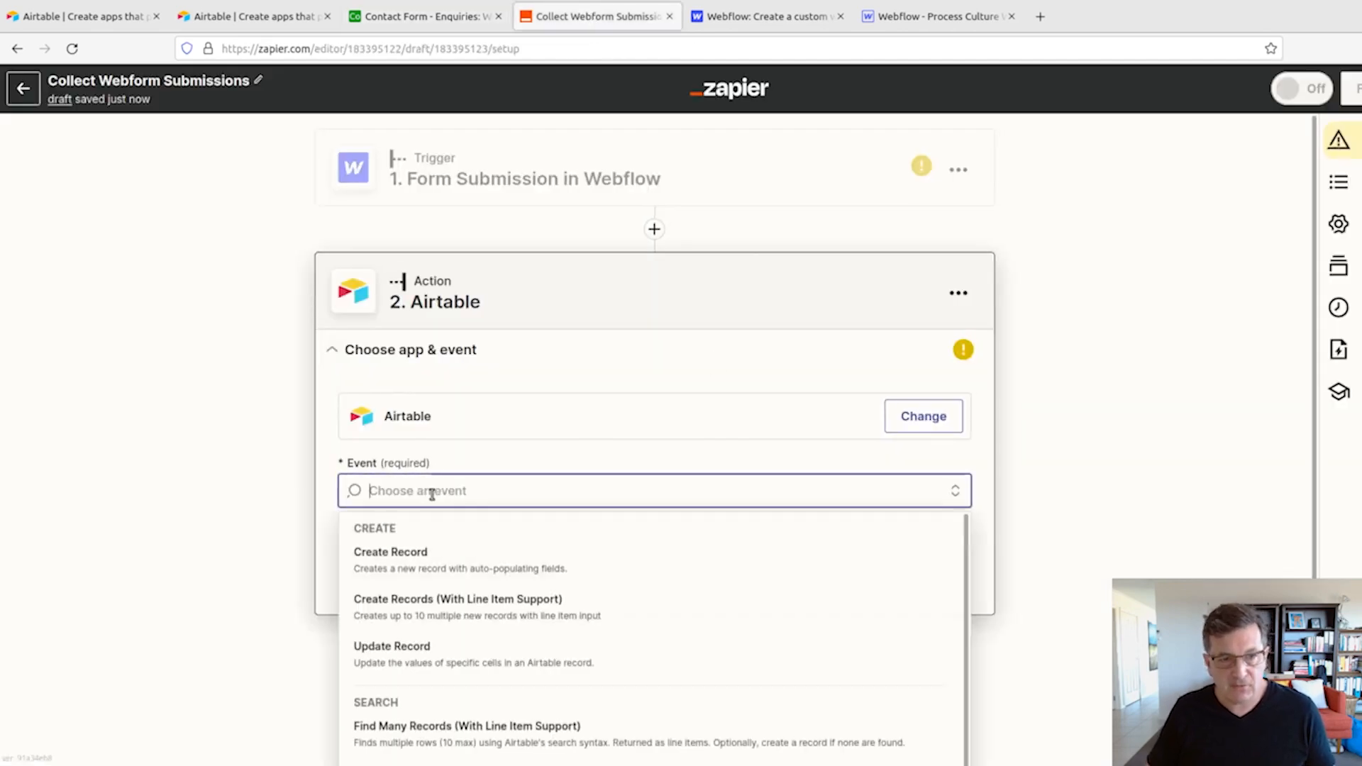
left_click(426, 567)
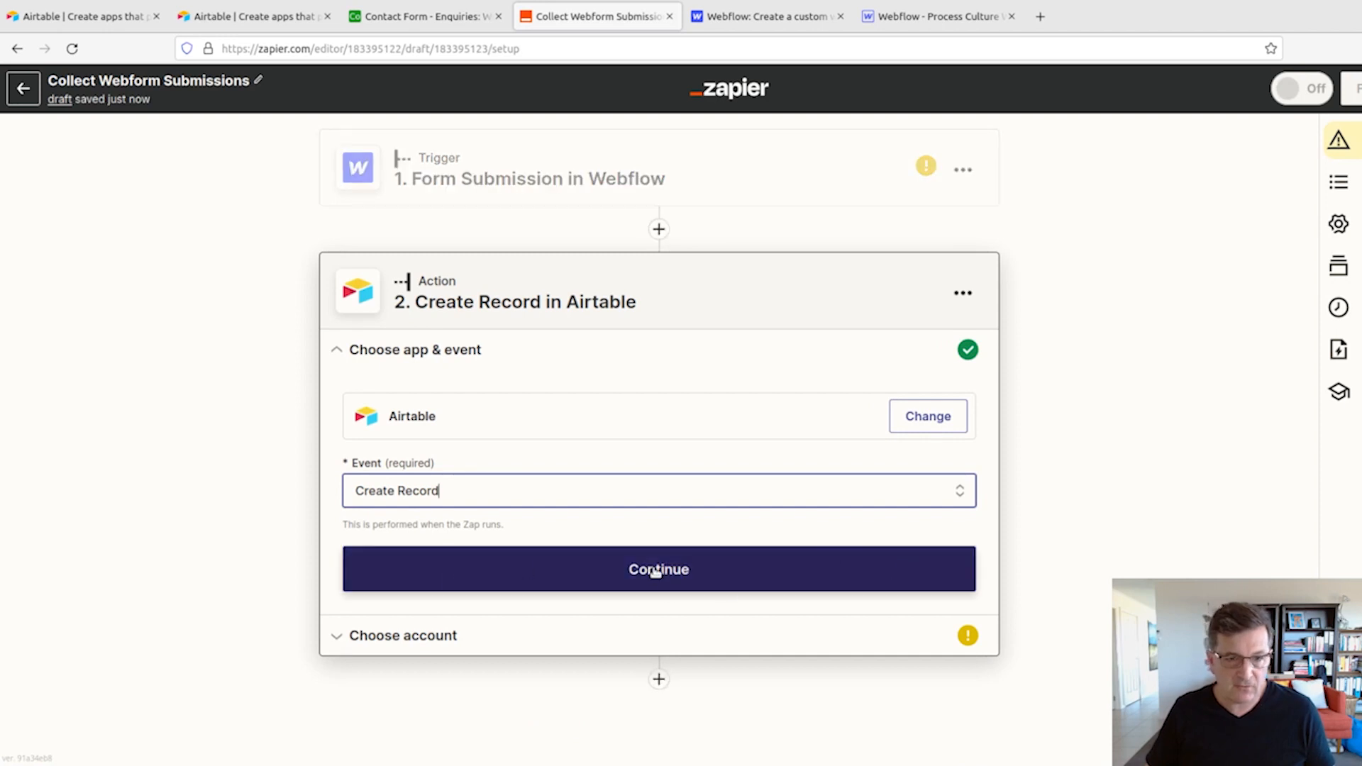
left_click(656, 572)
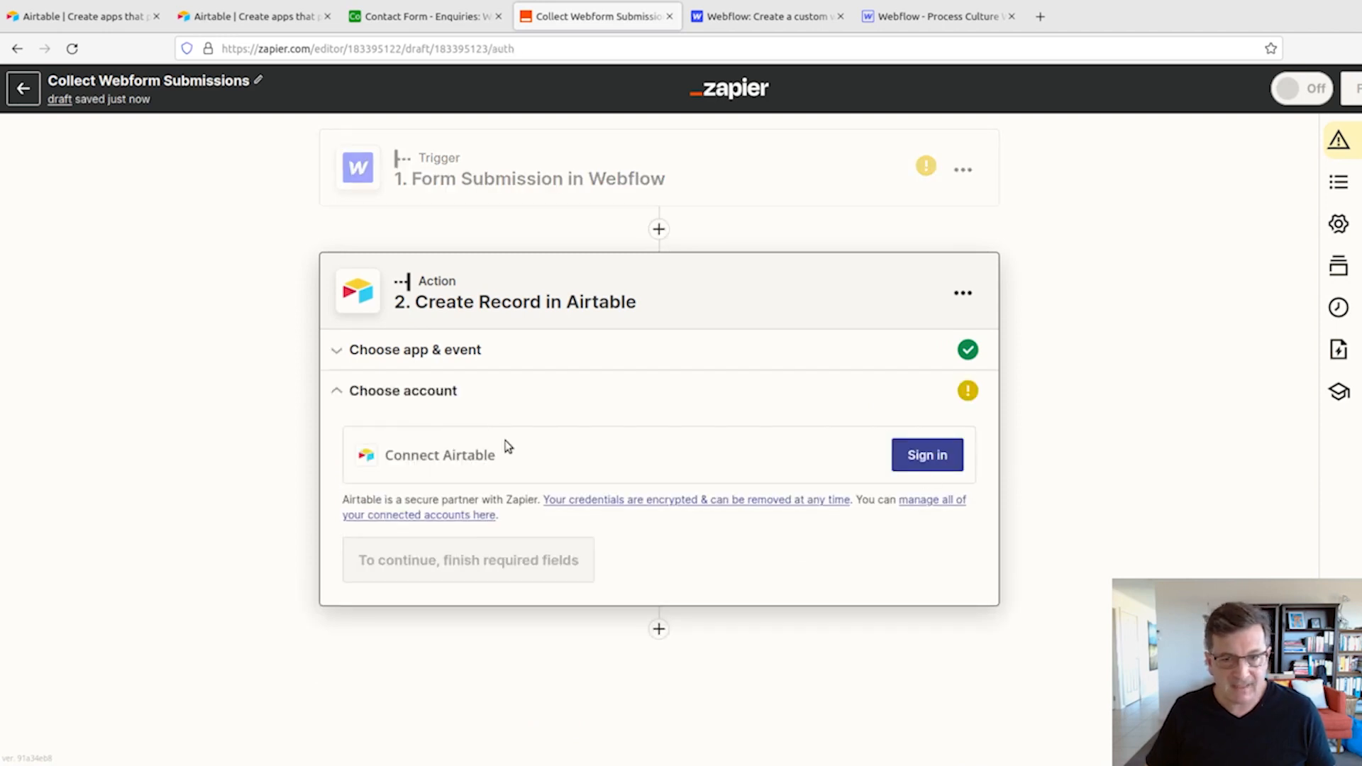
left_click(940, 465)
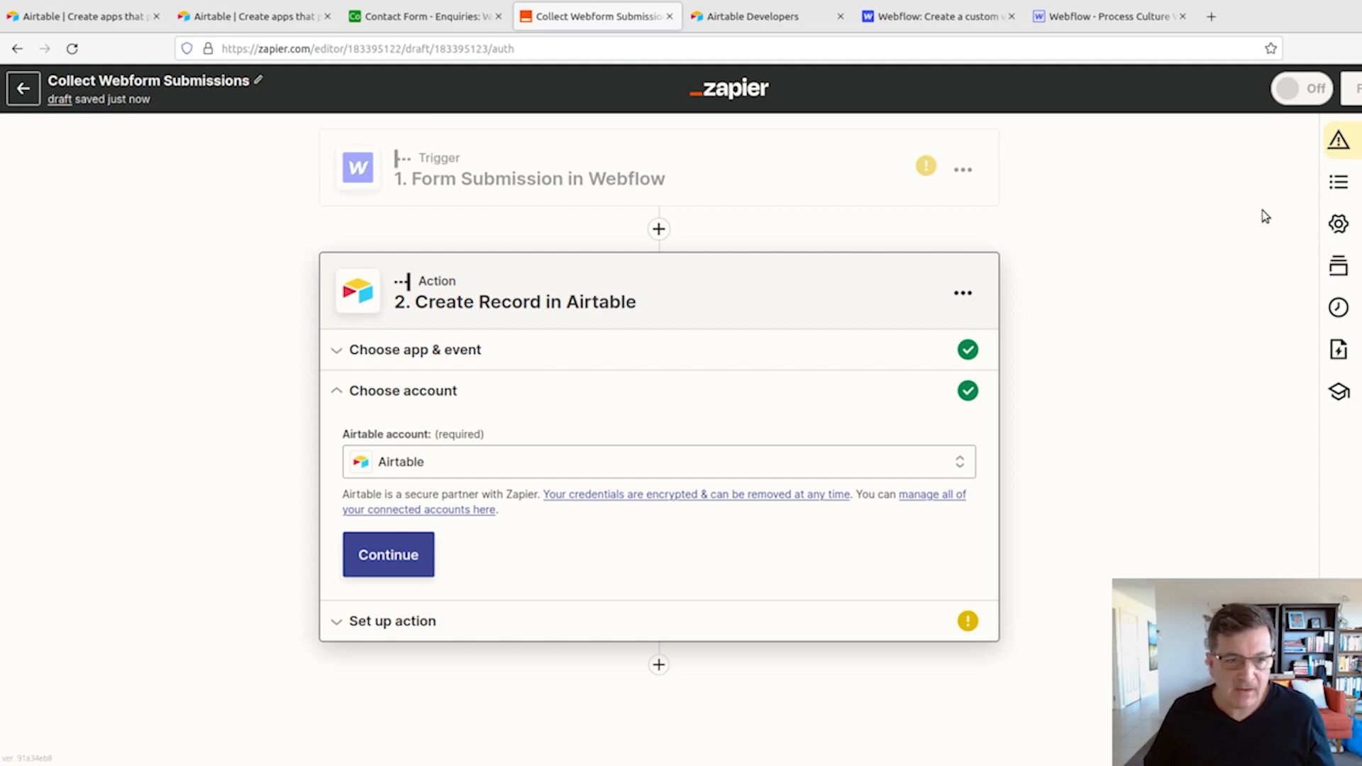
left_click(394, 557)
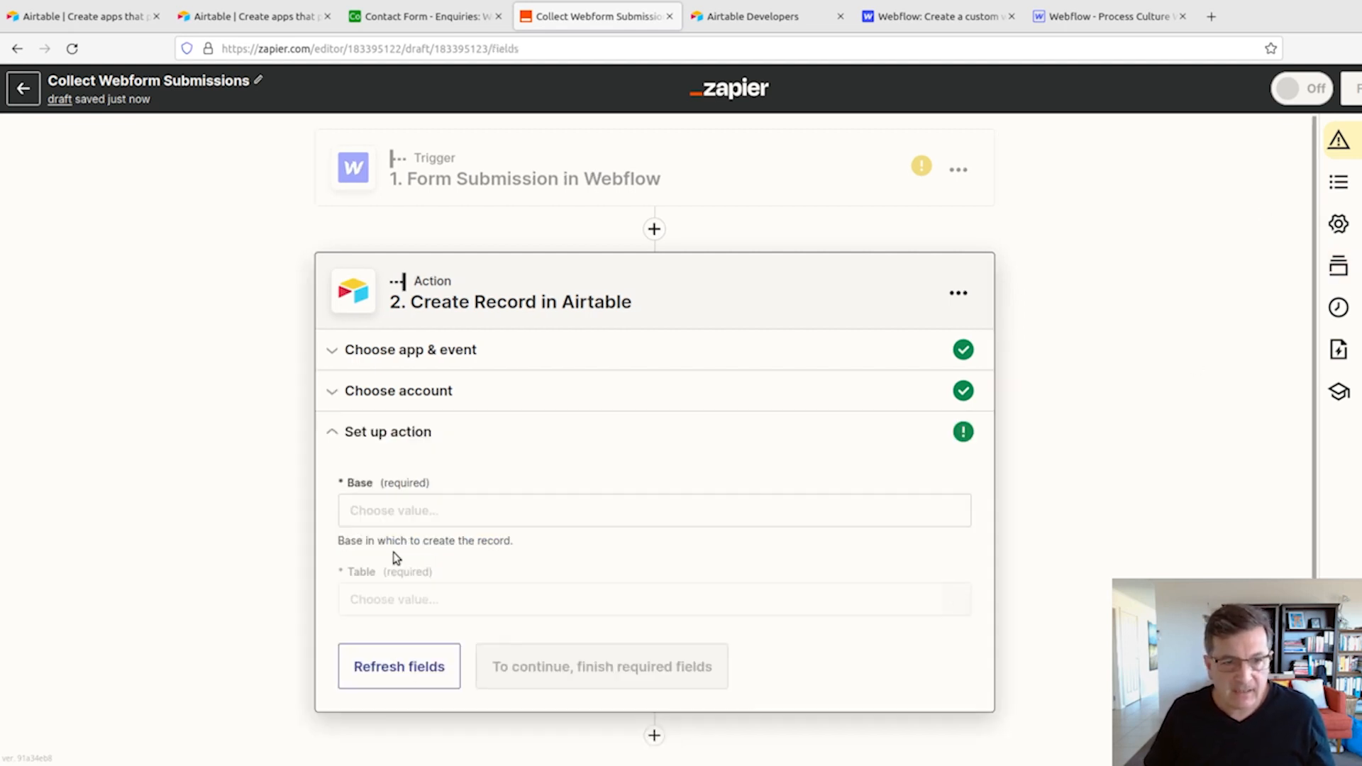
- Set the action's base to Contact Form - Enquiries and its table to Web Enquiries, and review the fields available for mapping
left_click(466, 510)
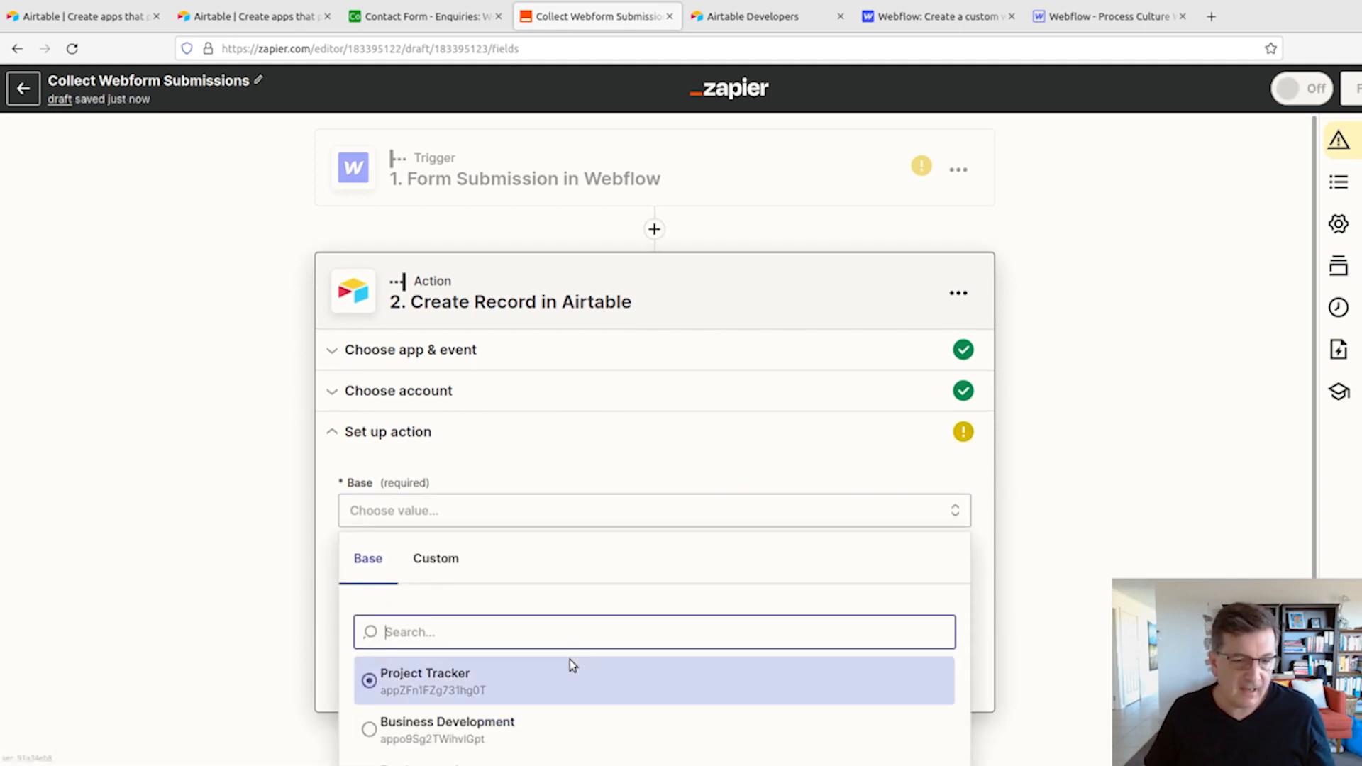
scroll(558, 686, "down", 2)
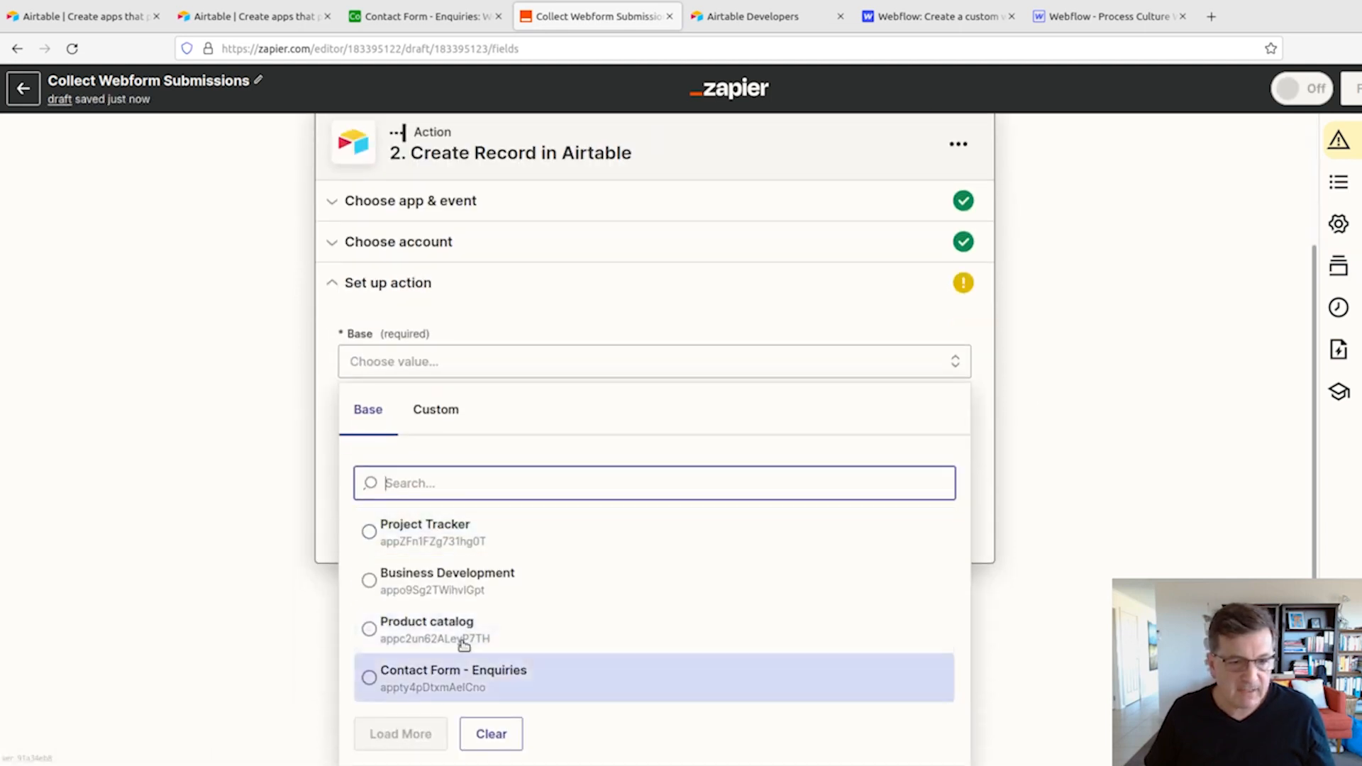
left_click(402, 679)
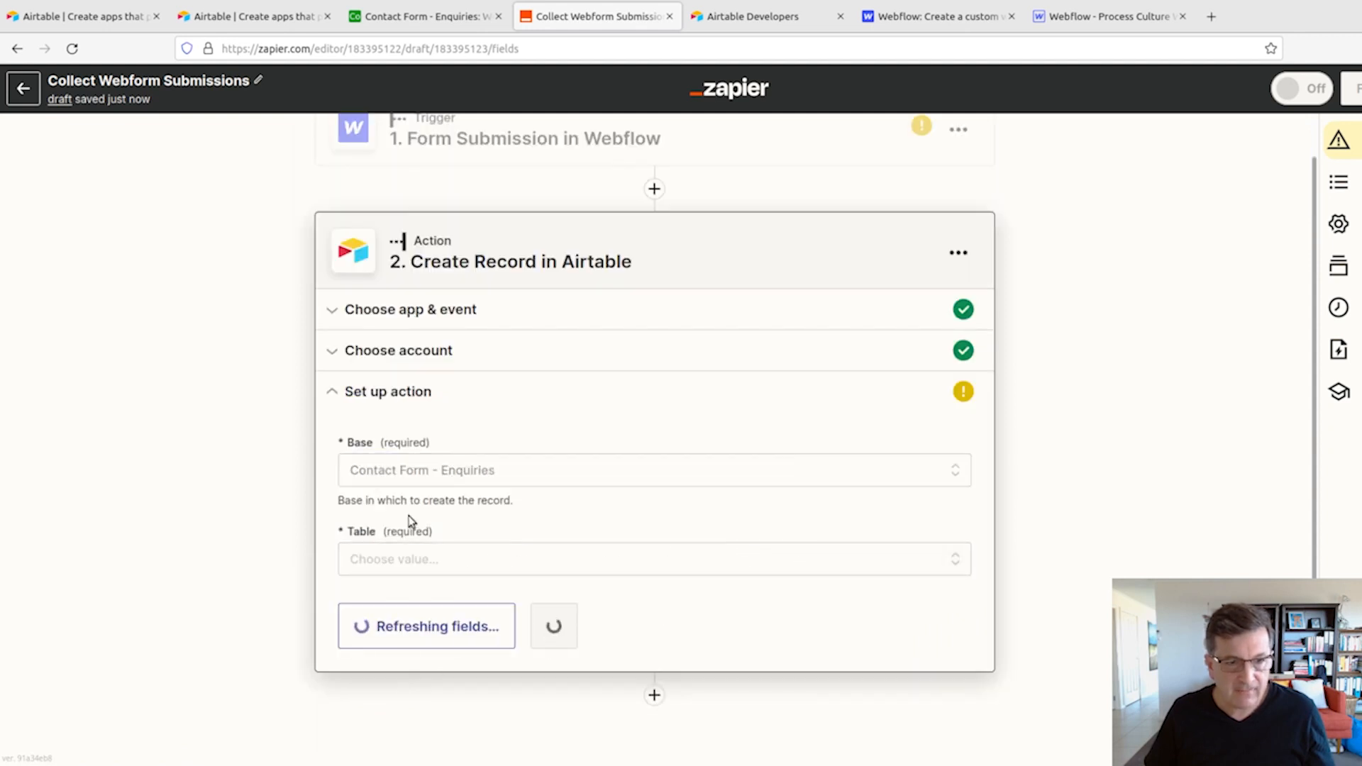
left_click(413, 563)
left_click(398, 731)
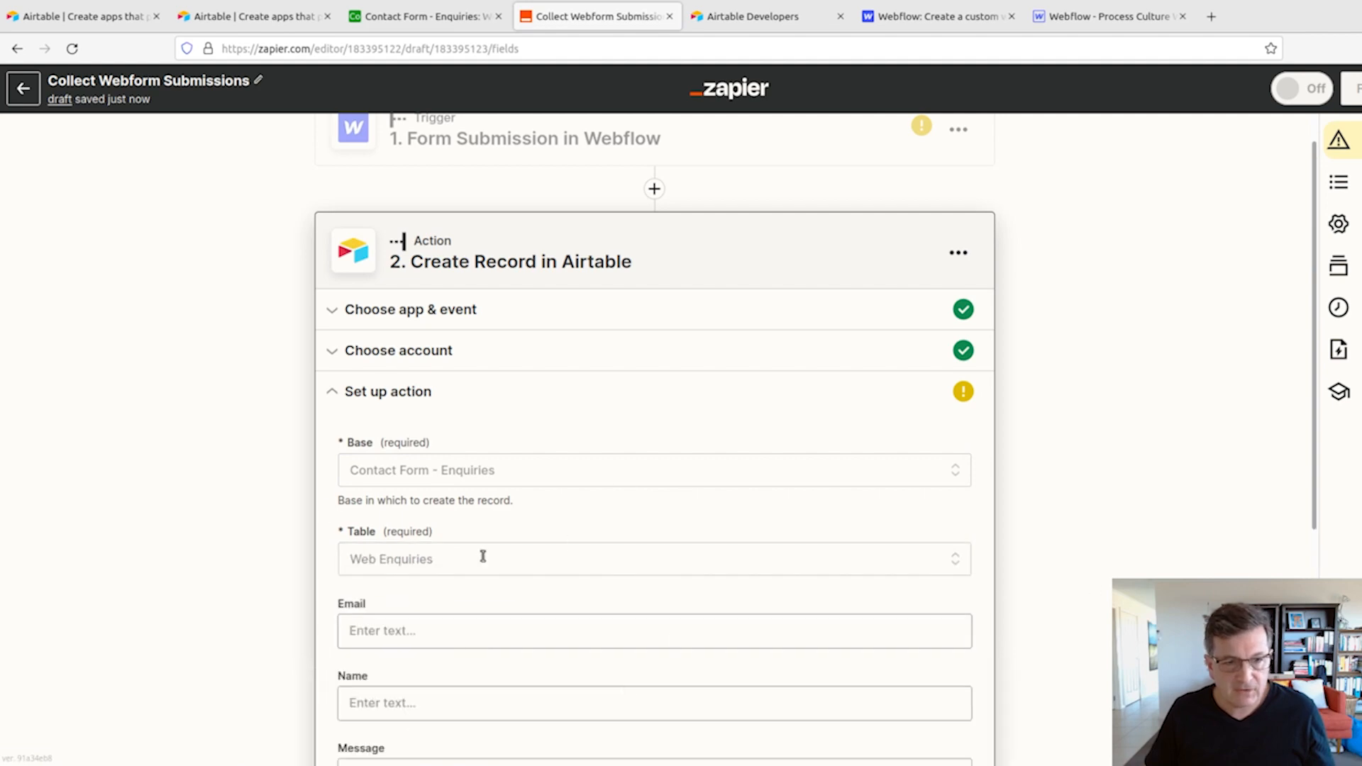
scroll(835, 573, "down", 5)
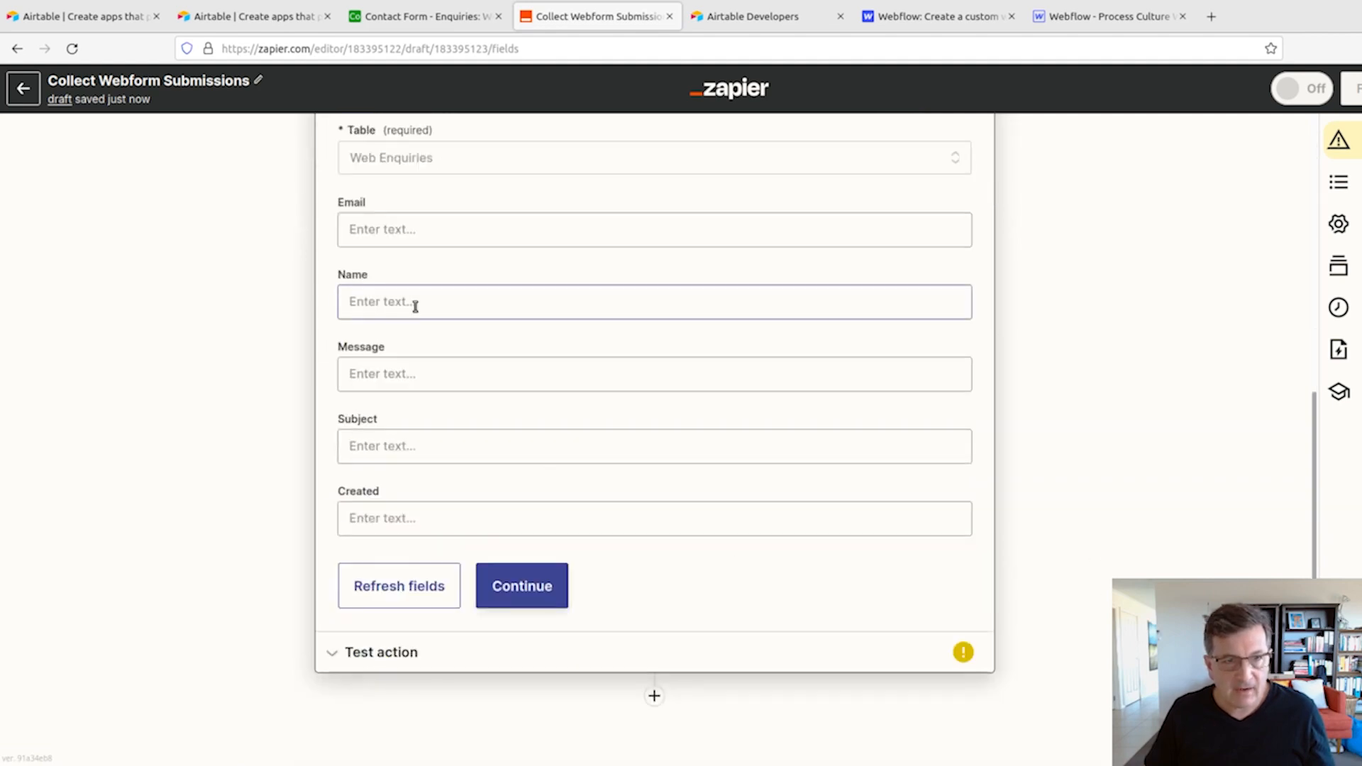
scroll(419, 354, "up", 4)
scroll(376, 411, "down", 4)
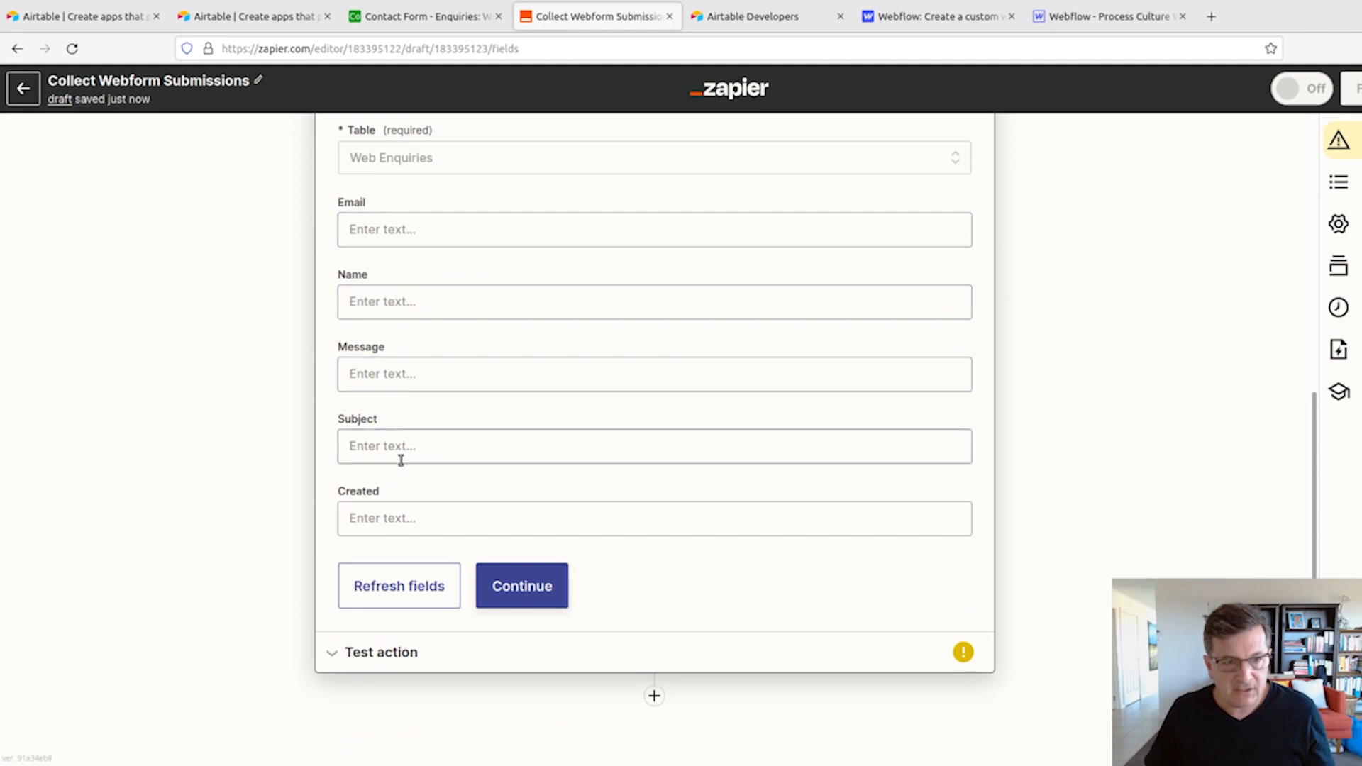
scroll(425, 432, "up", 1)
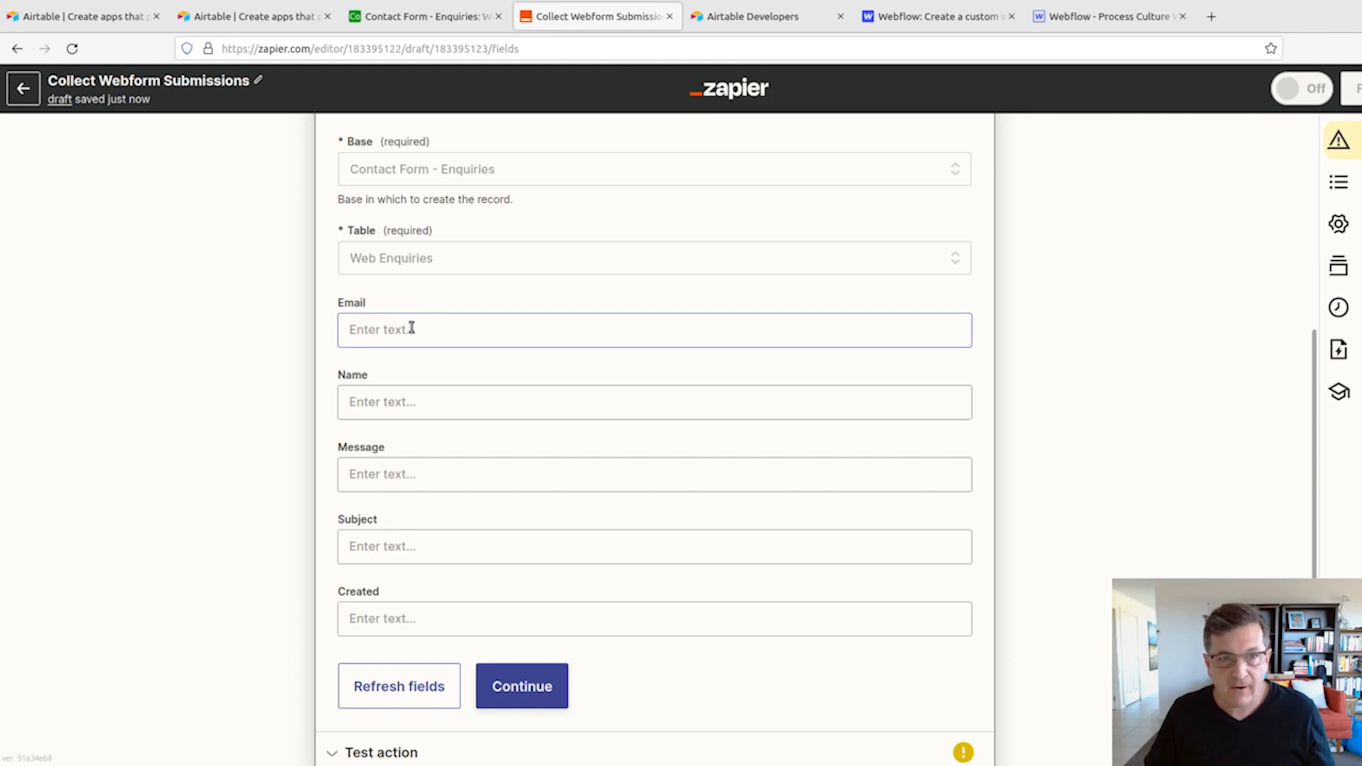
- On the Process Culture website's contact form, enter the subject "Testing for youtube video" and the message "This is a web enquiry"
left_click(882, 367)
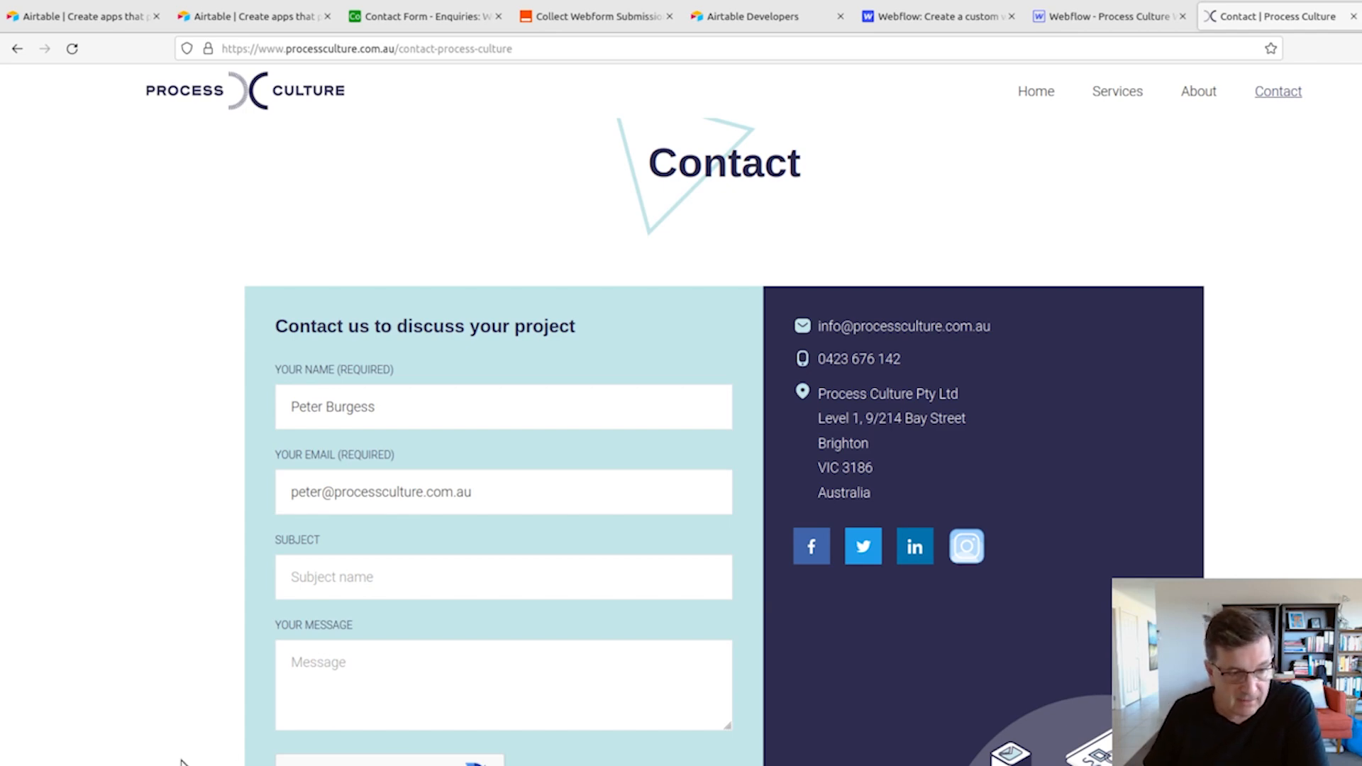
scroll(432, 550, "down", 5)
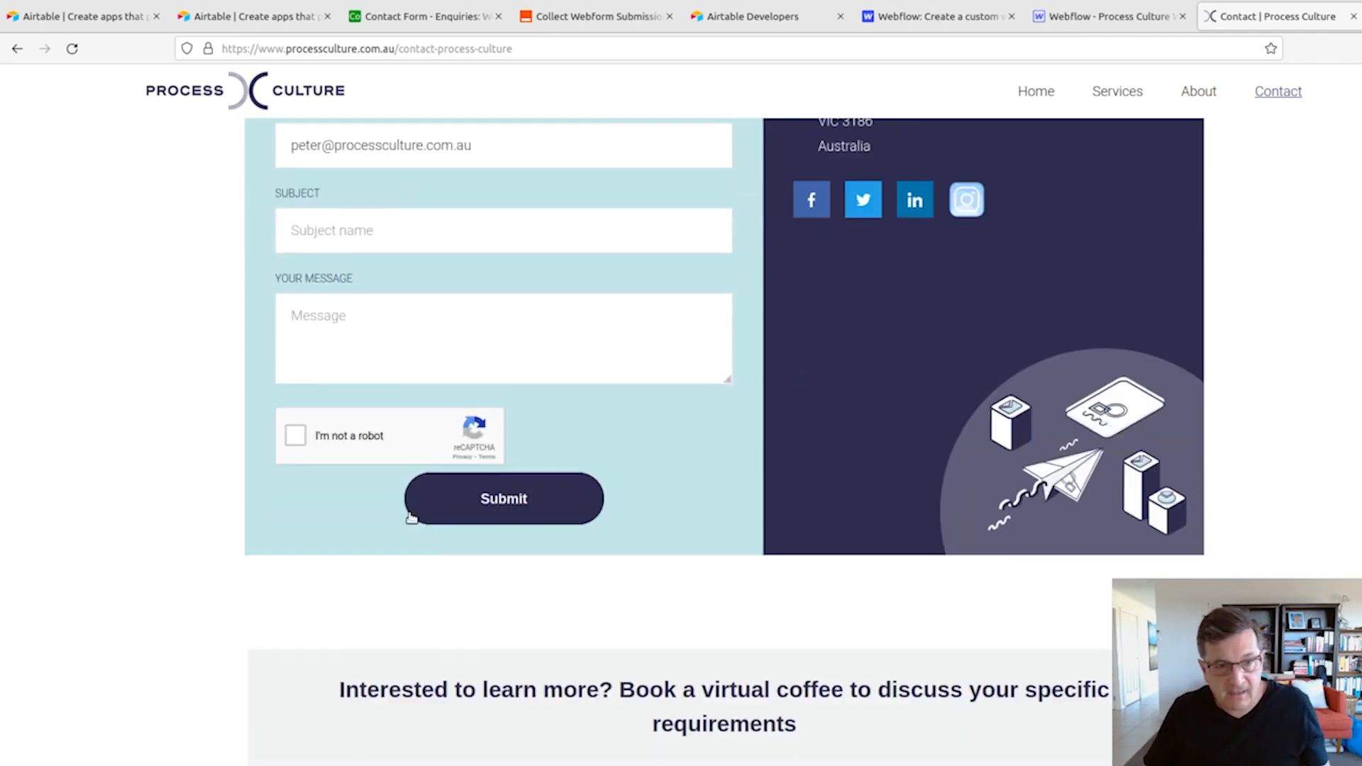
left_click(384, 234)
type("T")
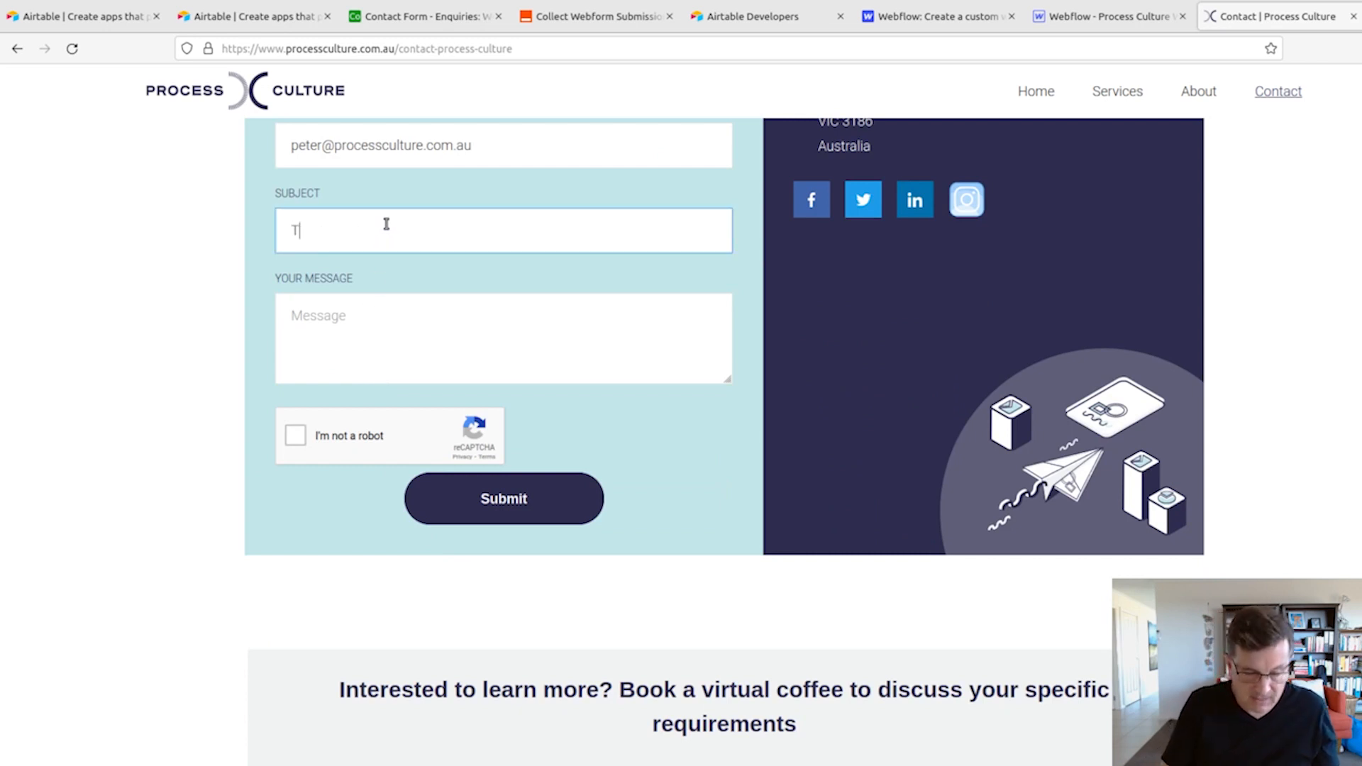
type("esting for youtube video")
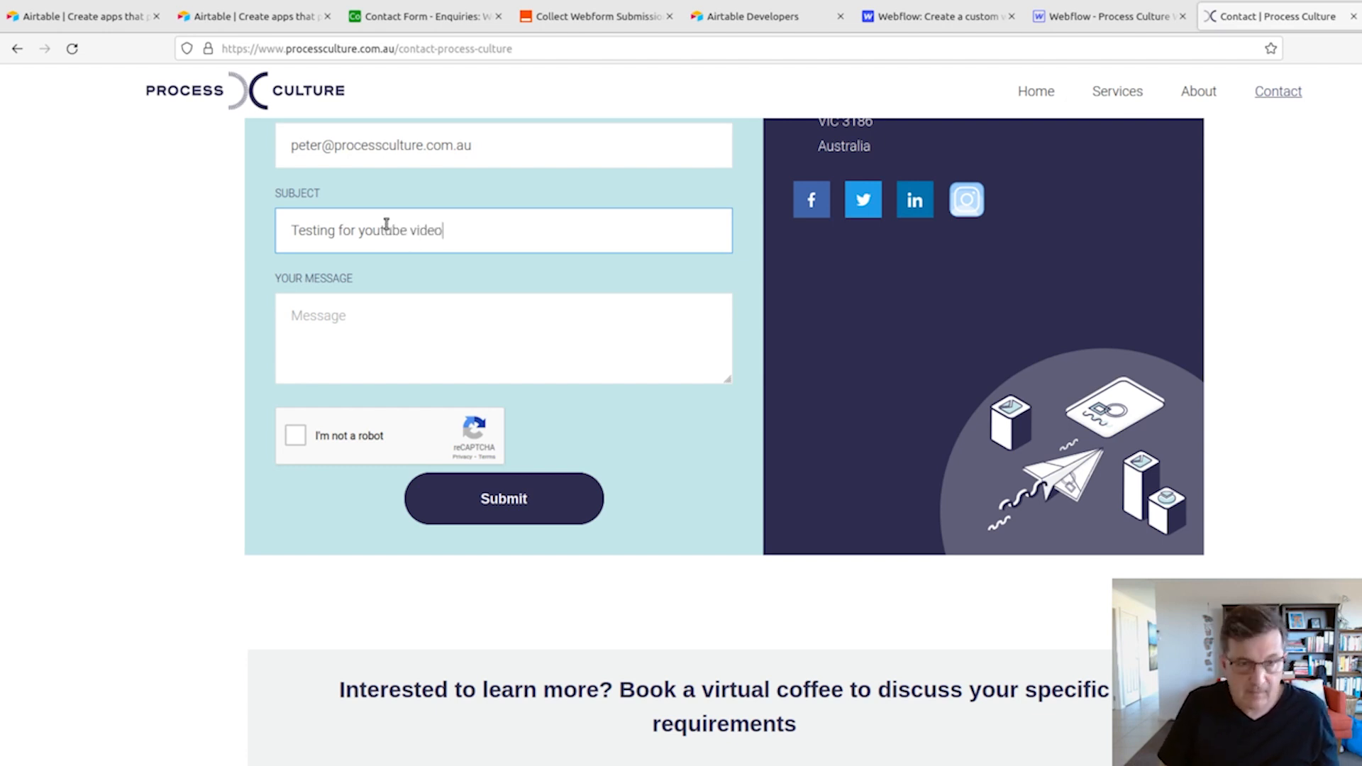
left_click(453, 369)
type("This is a web enquiry")
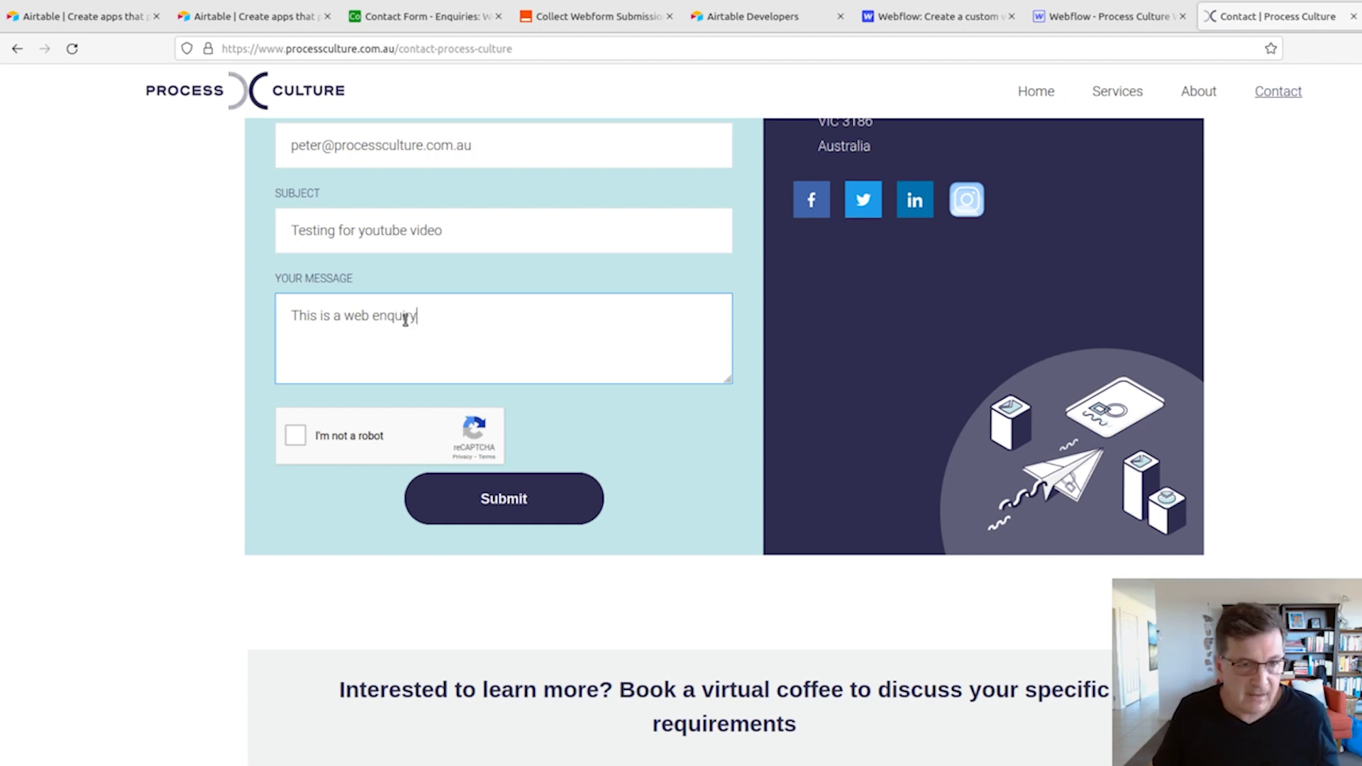
- Complete the reCAPTCHA motorcycle image check and submit the contact form
left_click(295, 434)
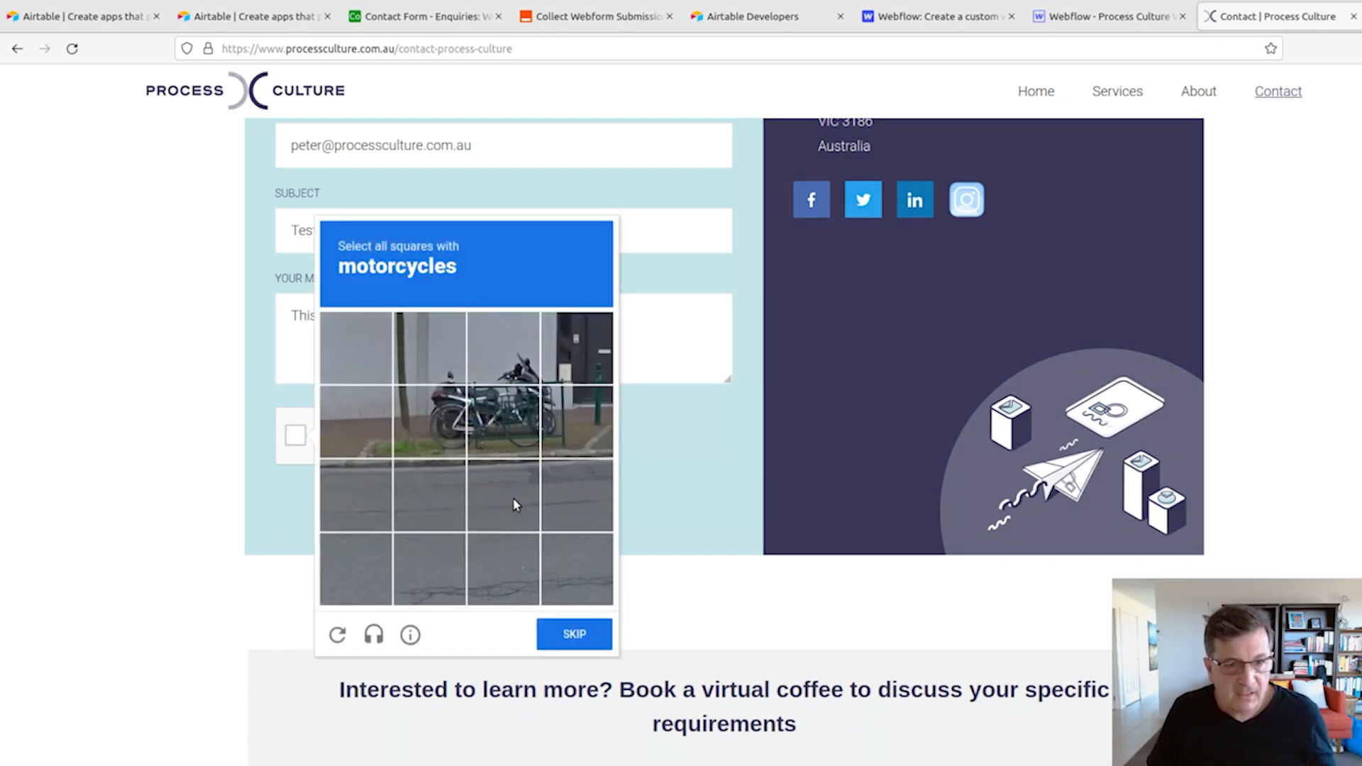
left_click(454, 401)
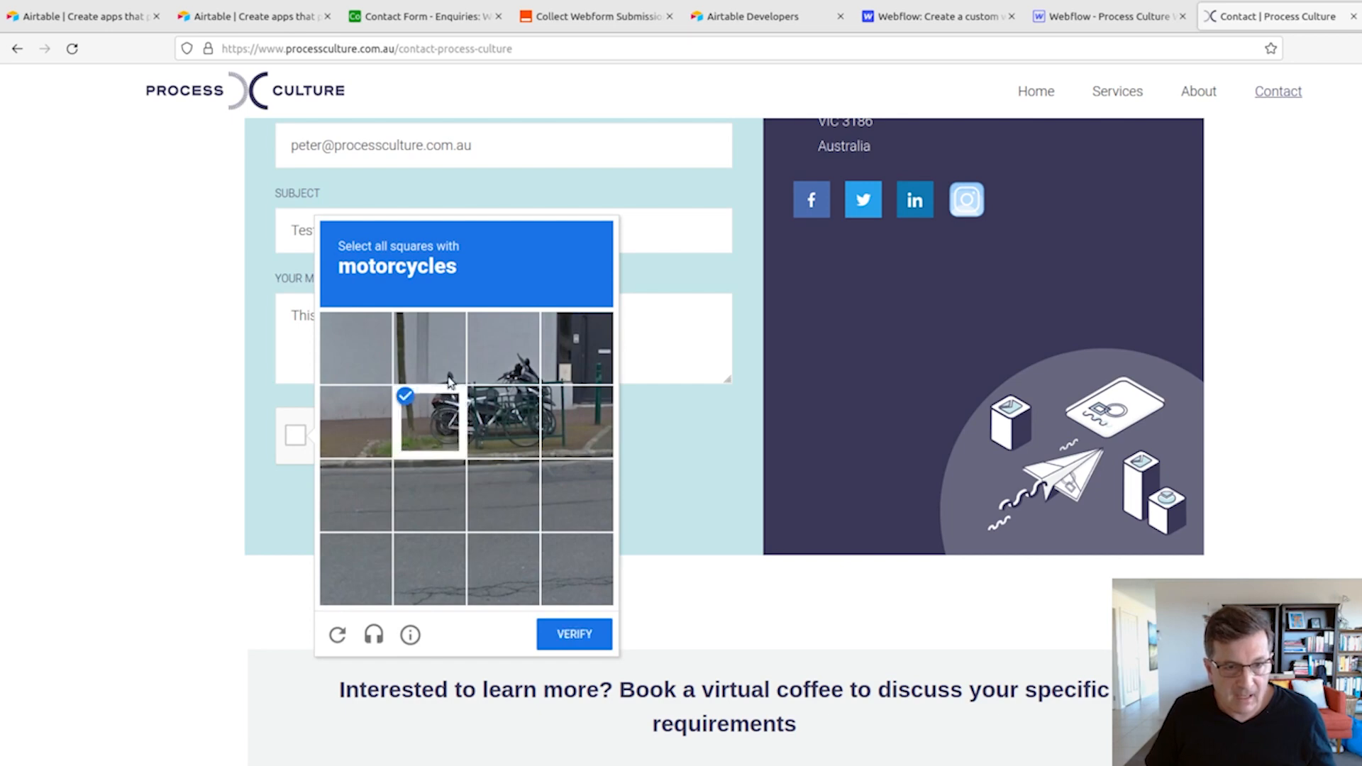
left_click(454, 354)
left_click(500, 351)
left_click(495, 415)
left_click(577, 428)
left_click(578, 349)
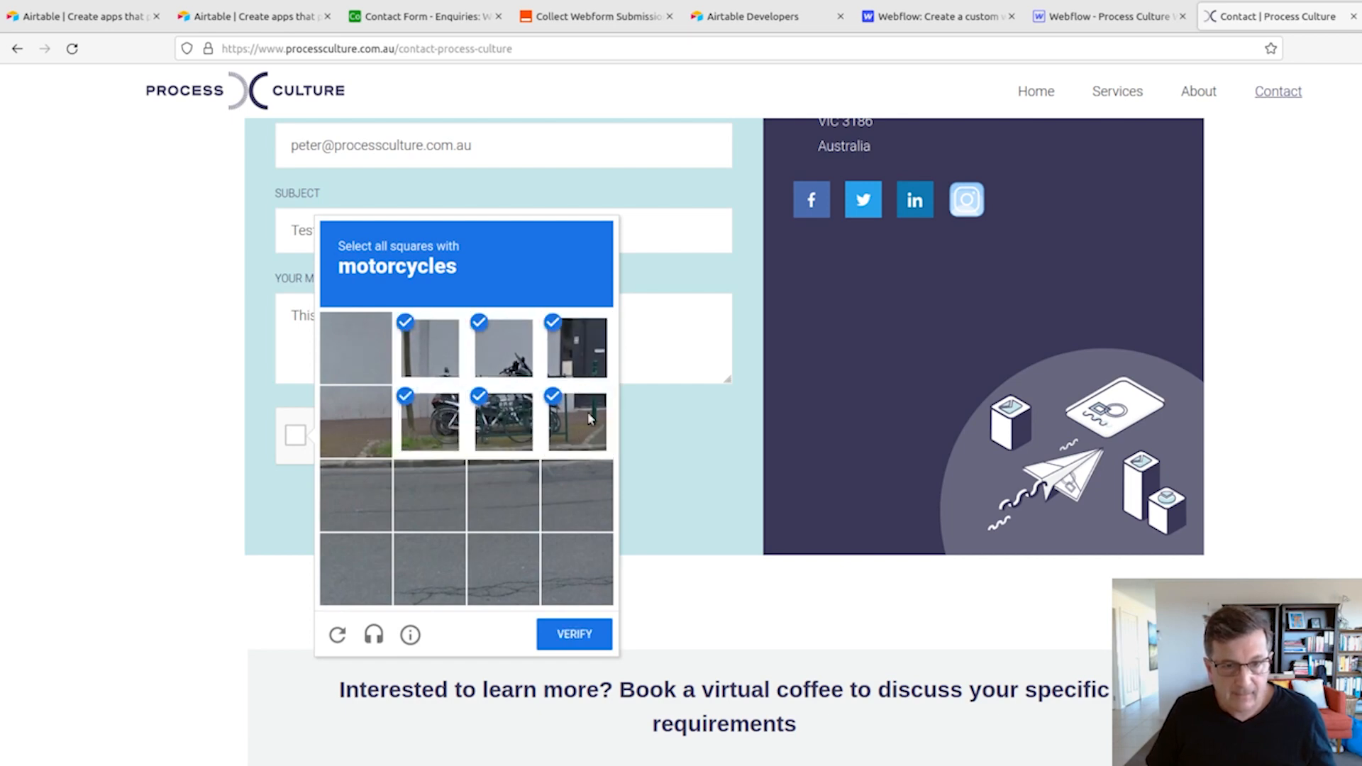
left_click(574, 634)
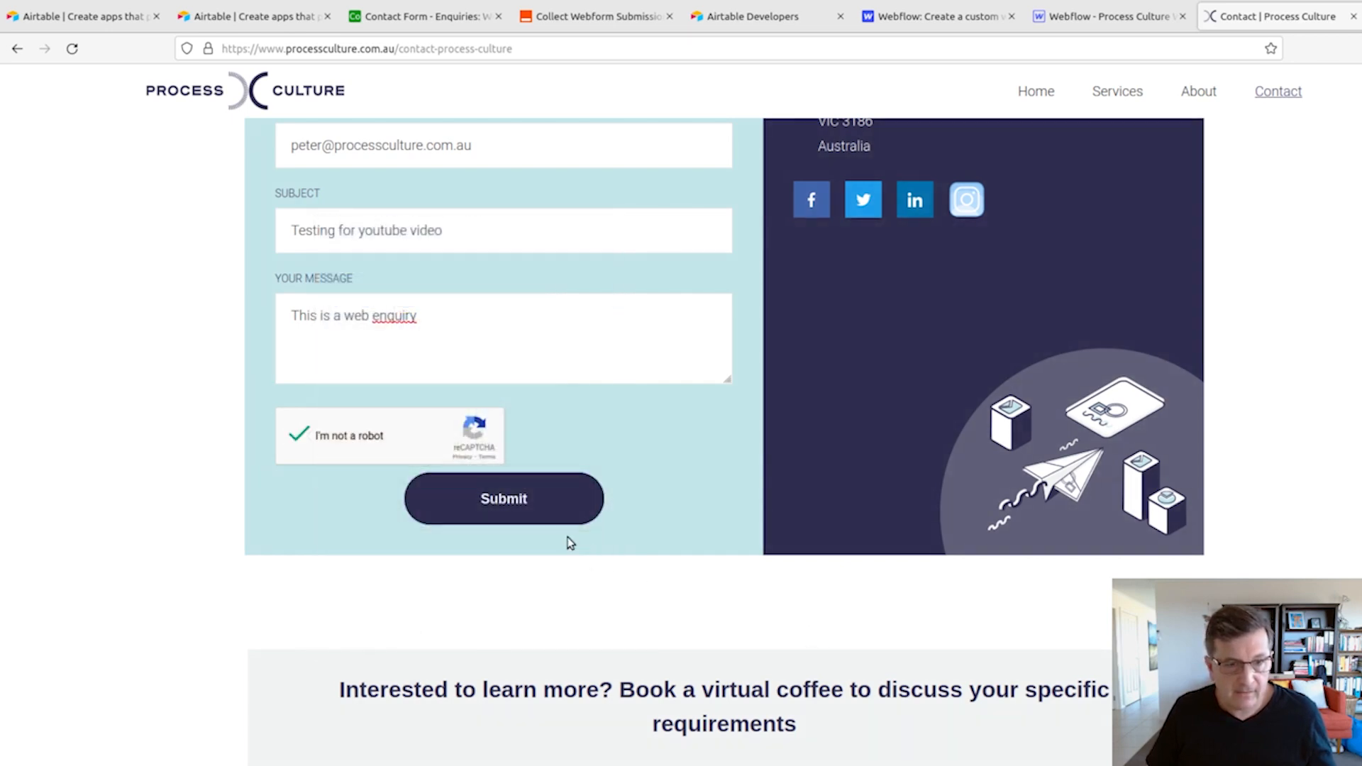
left_click(504, 499)
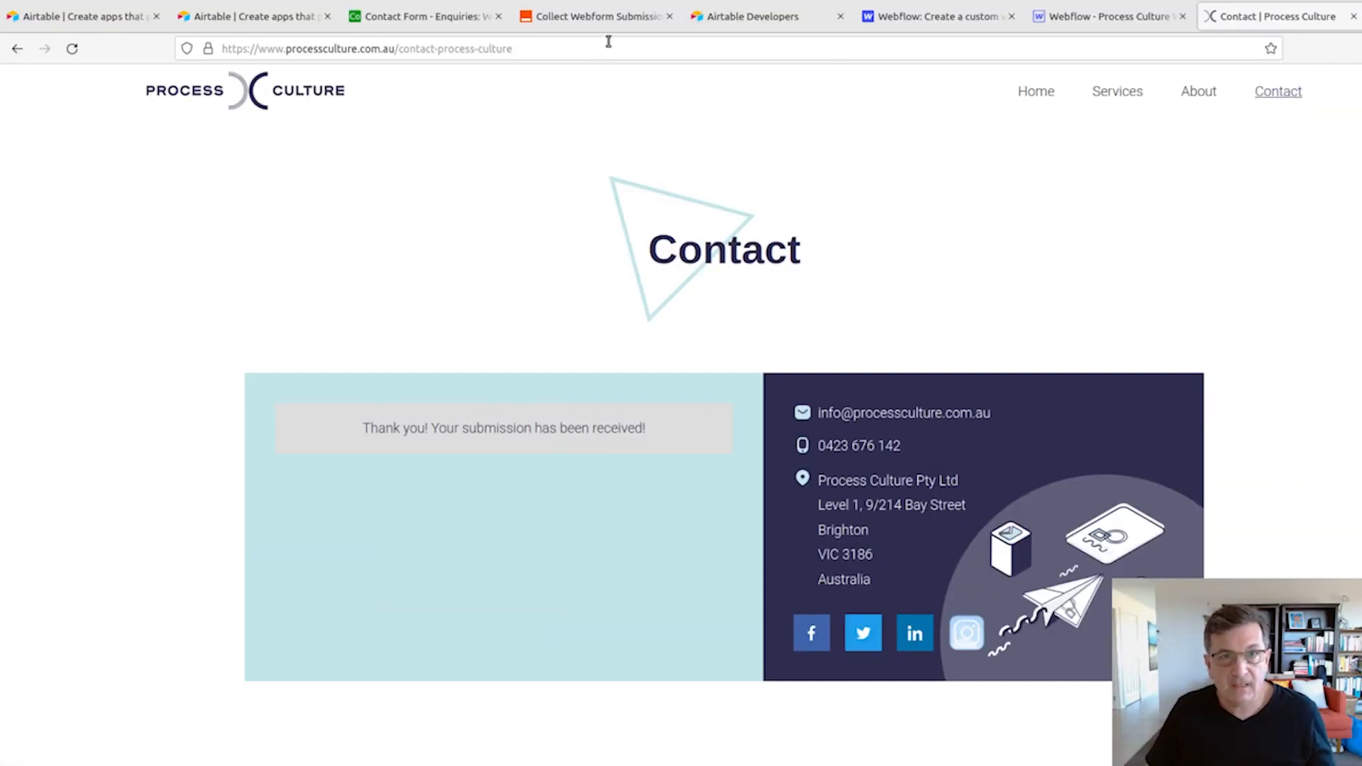
- Return to the Zapier editor, review the test submission in the Webflow trigger and continue to the Airtable action
left_click(570, 16)
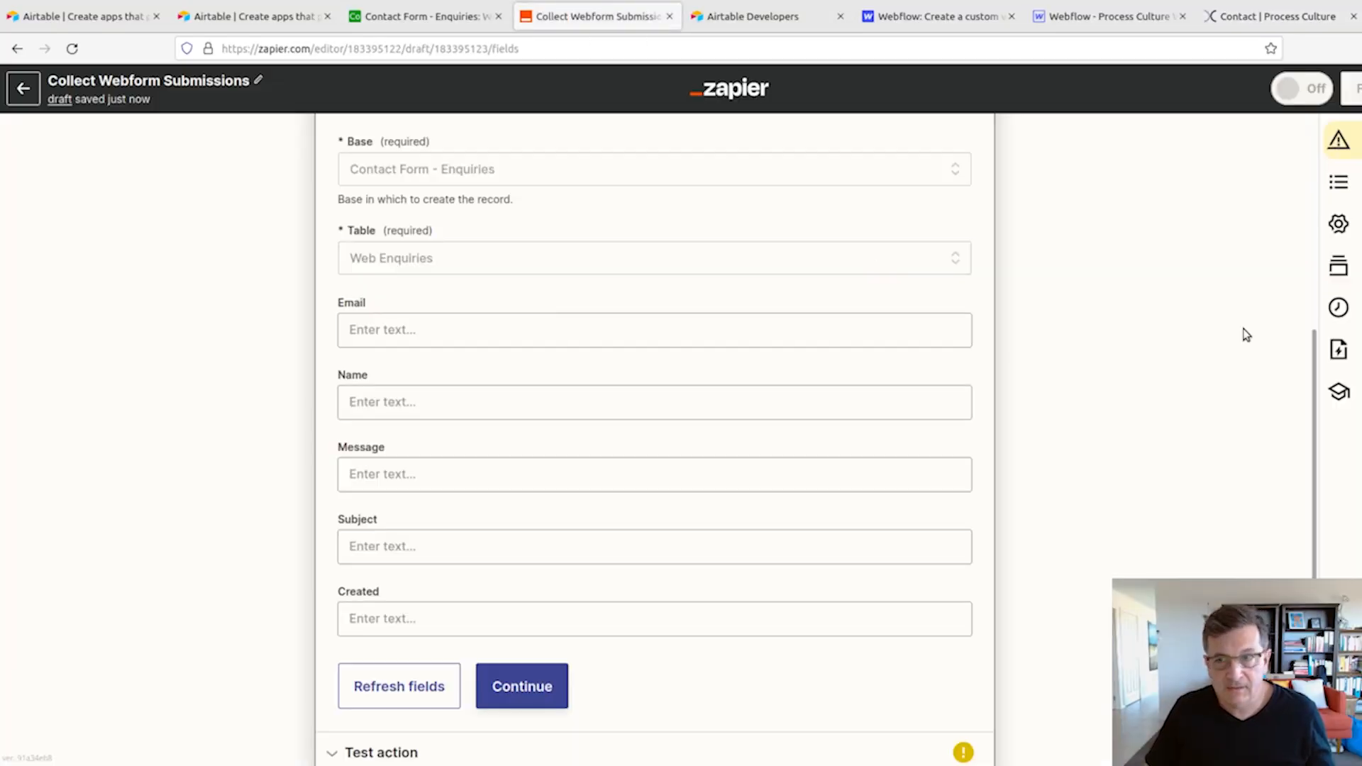
left_click_drag(1314, 371, 1243, 83)
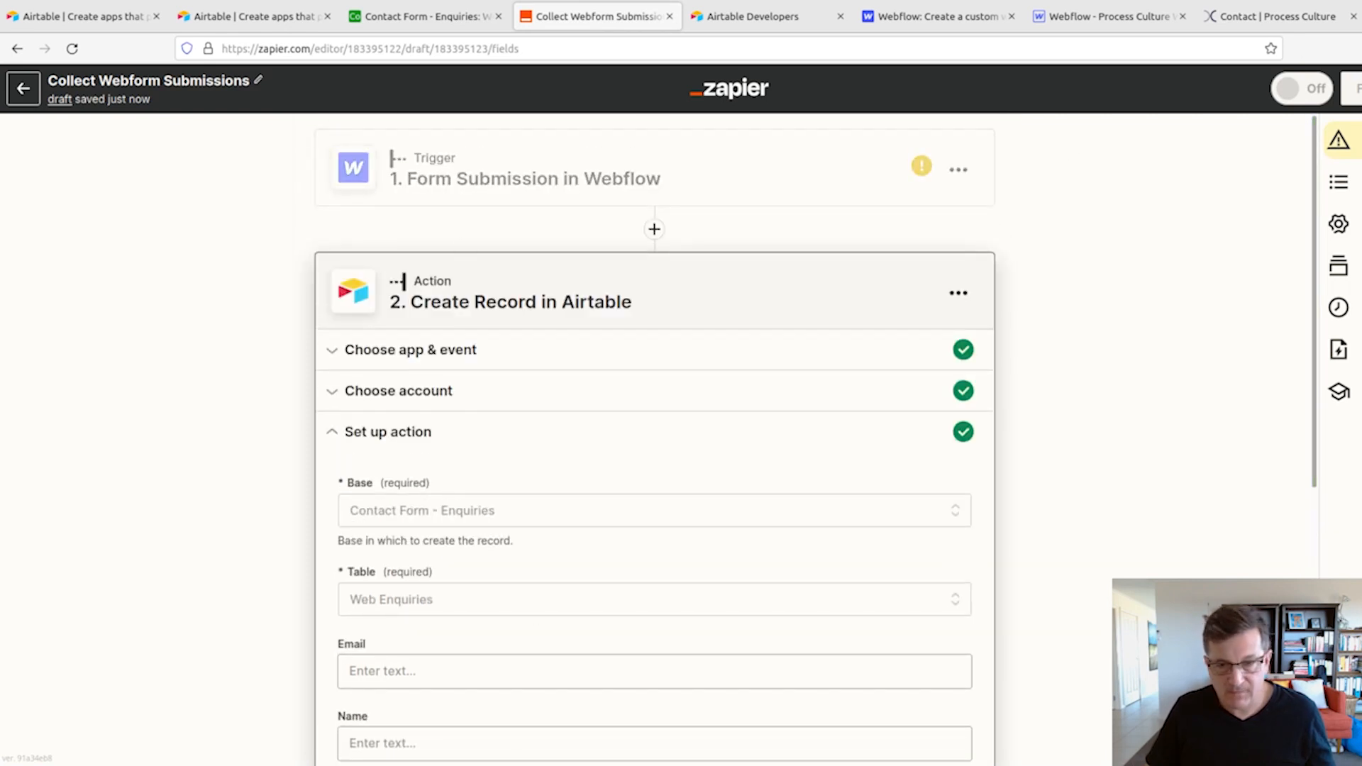
left_click(568, 174)
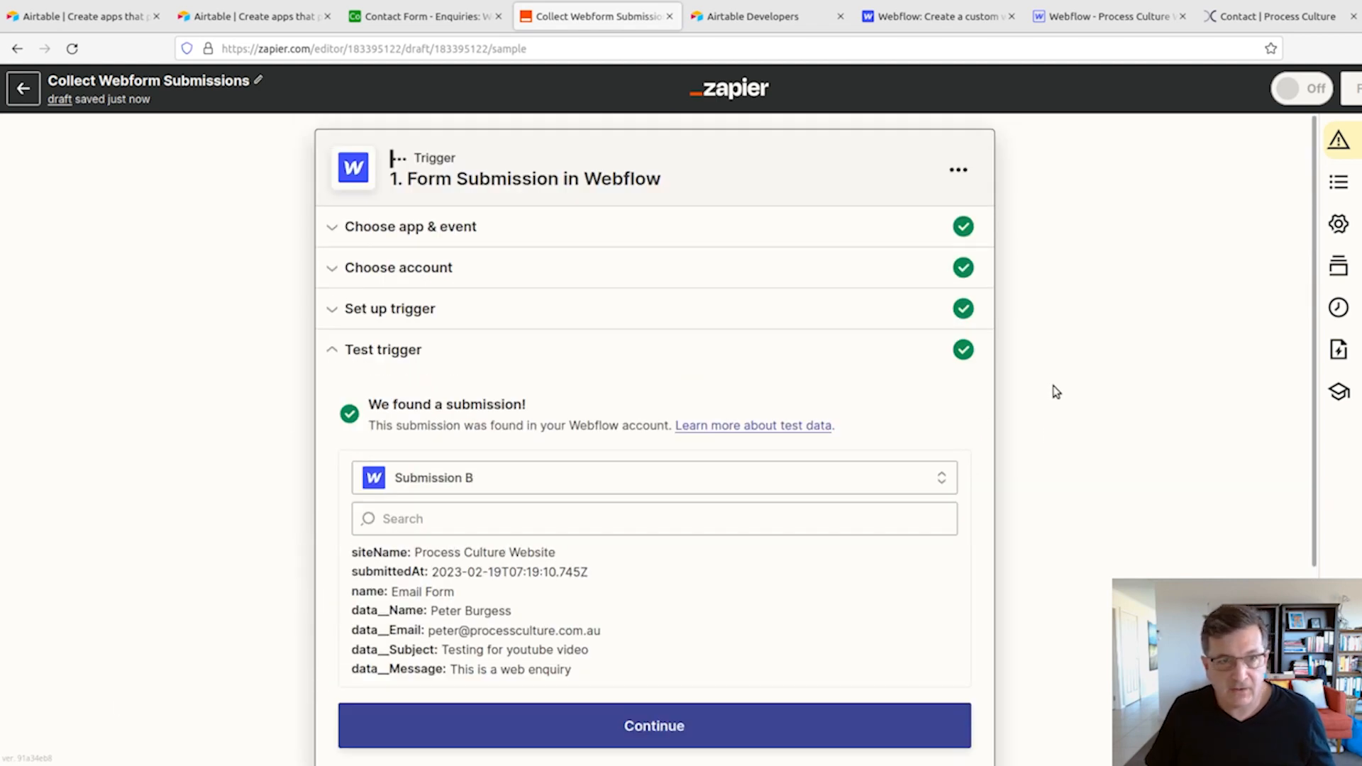
scroll(1056, 392, "down", 2)
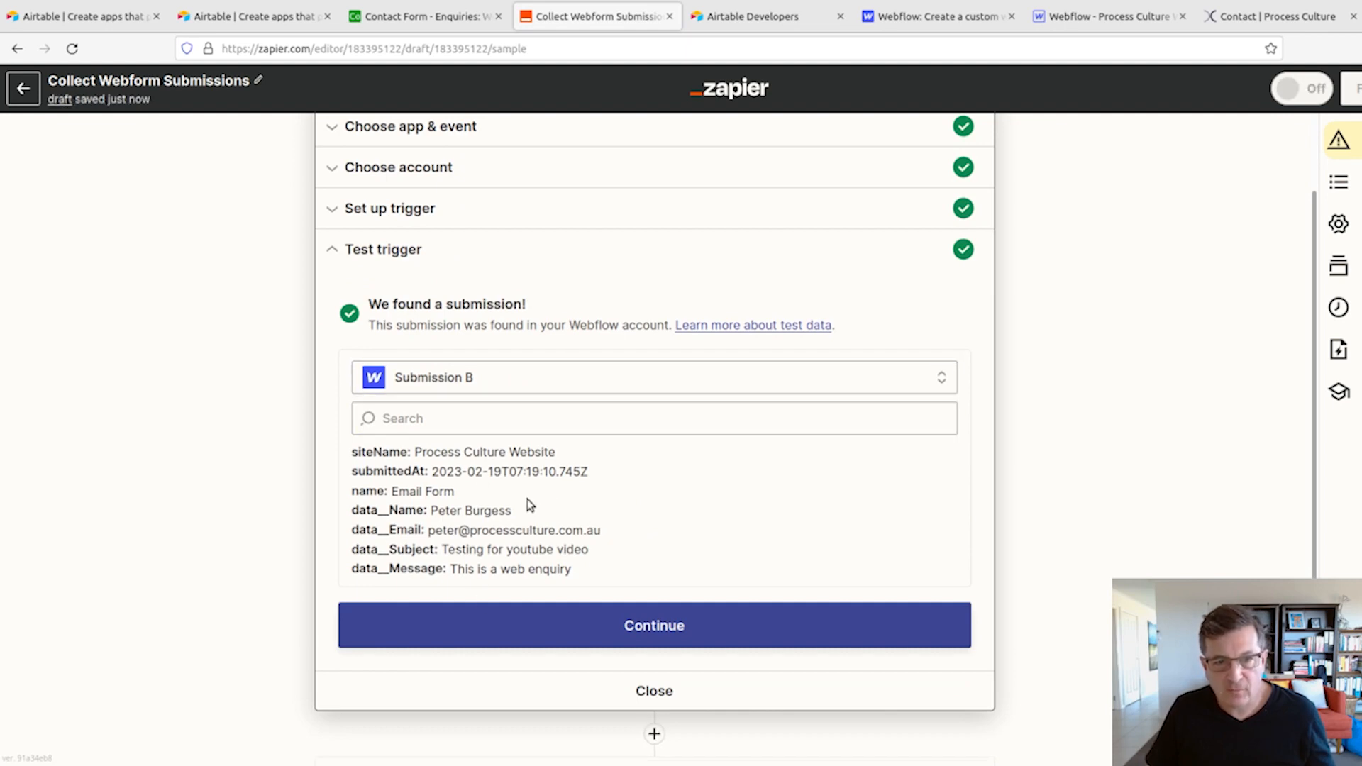
left_click(647, 625)
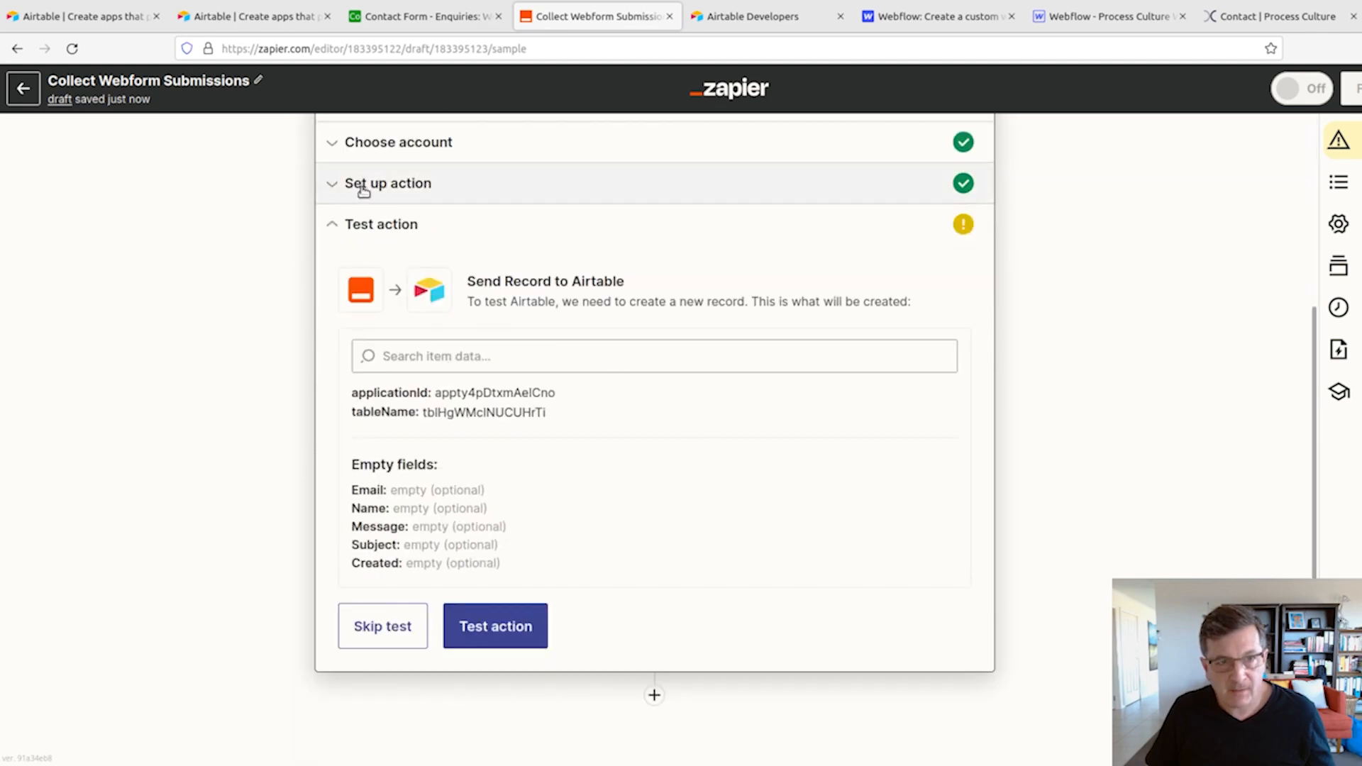
- Reopen the Airtable action's setup and map its Email field to the Webflow submission's Data Email value
left_click(363, 186)
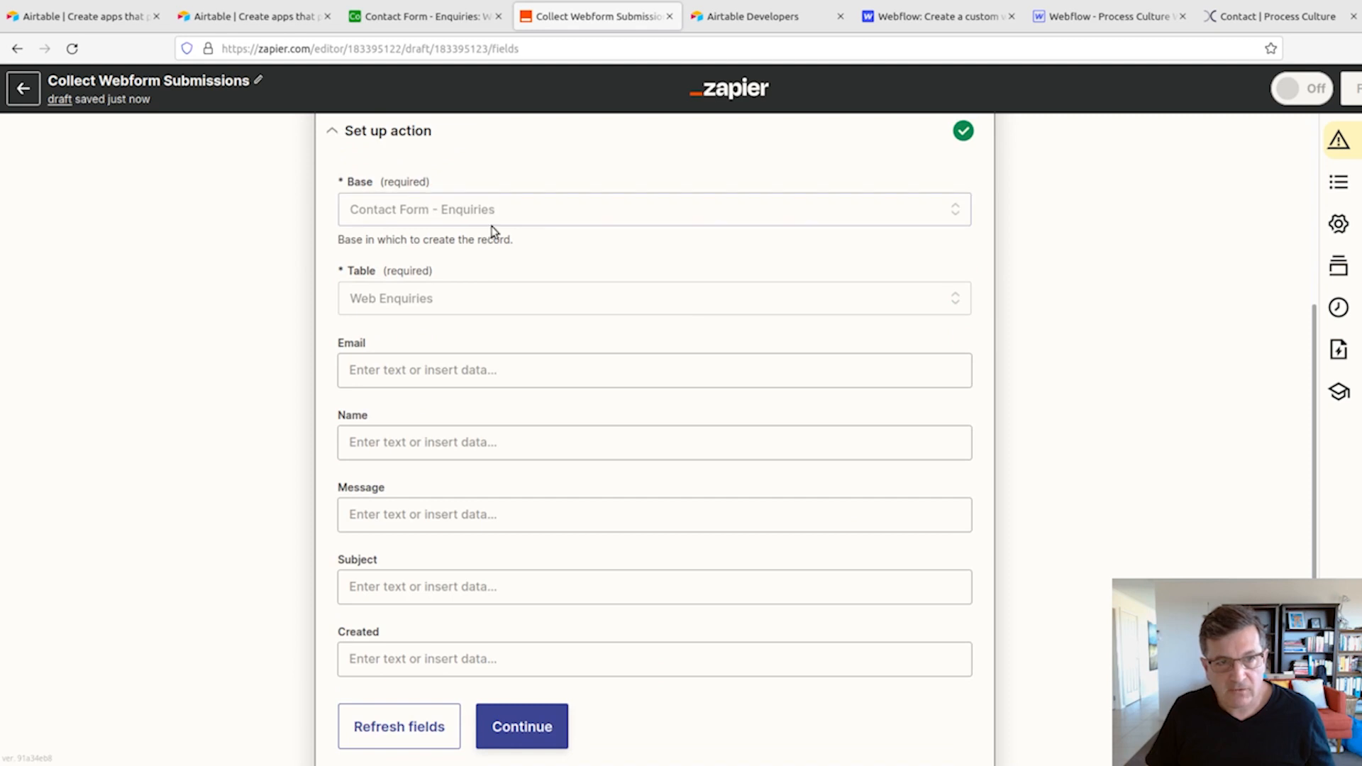
left_click(415, 368)
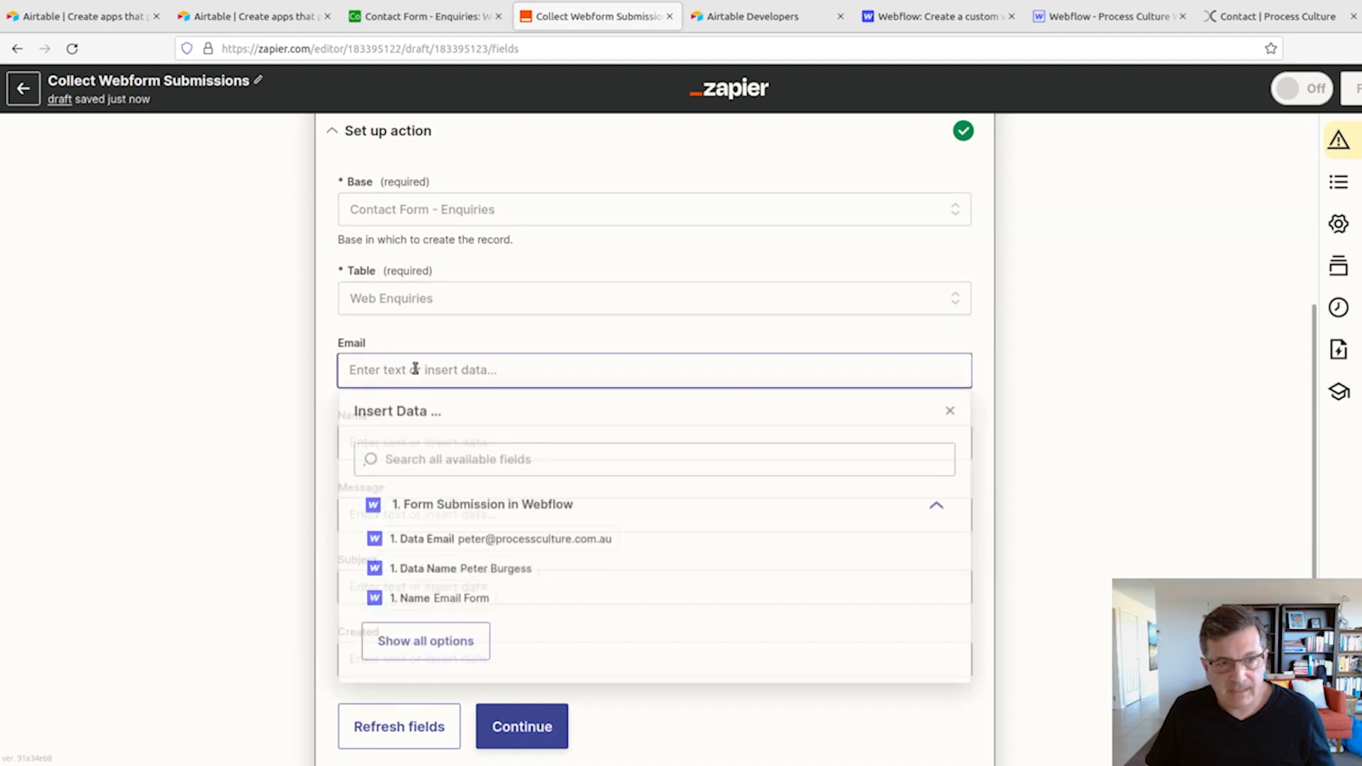
left_click(456, 542)
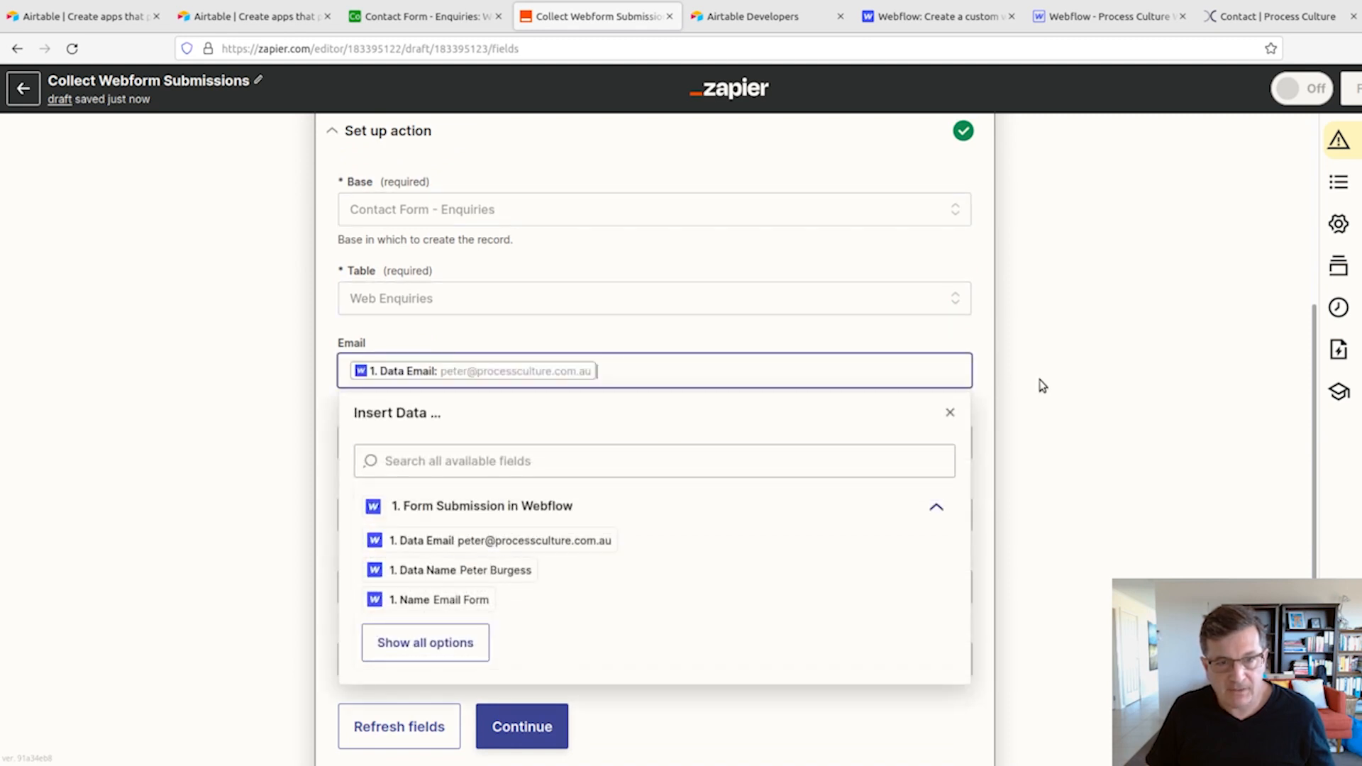
left_click(1015, 390)
- Map the Airtable action's Name field to the Webflow submission's Data Name value
left_click(448, 442)
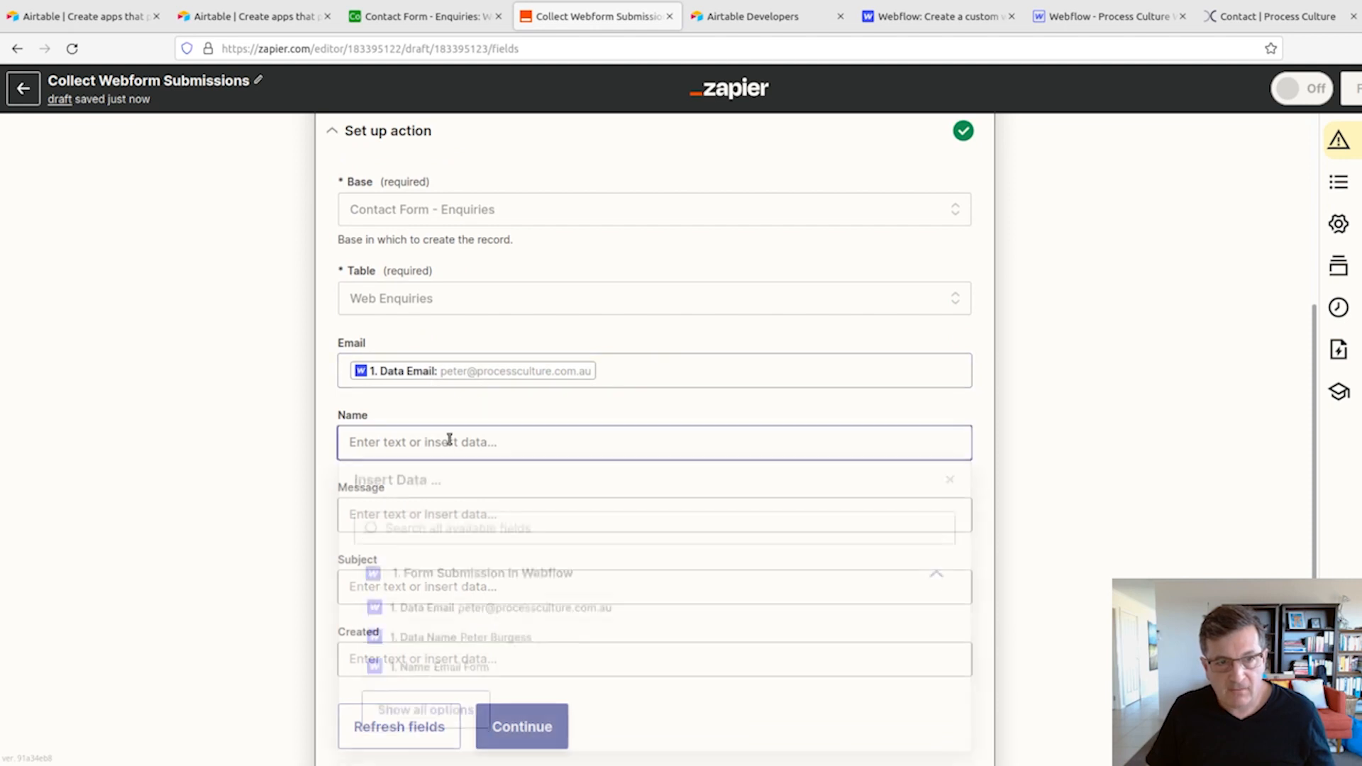
left_click(457, 642)
left_click(1006, 471)
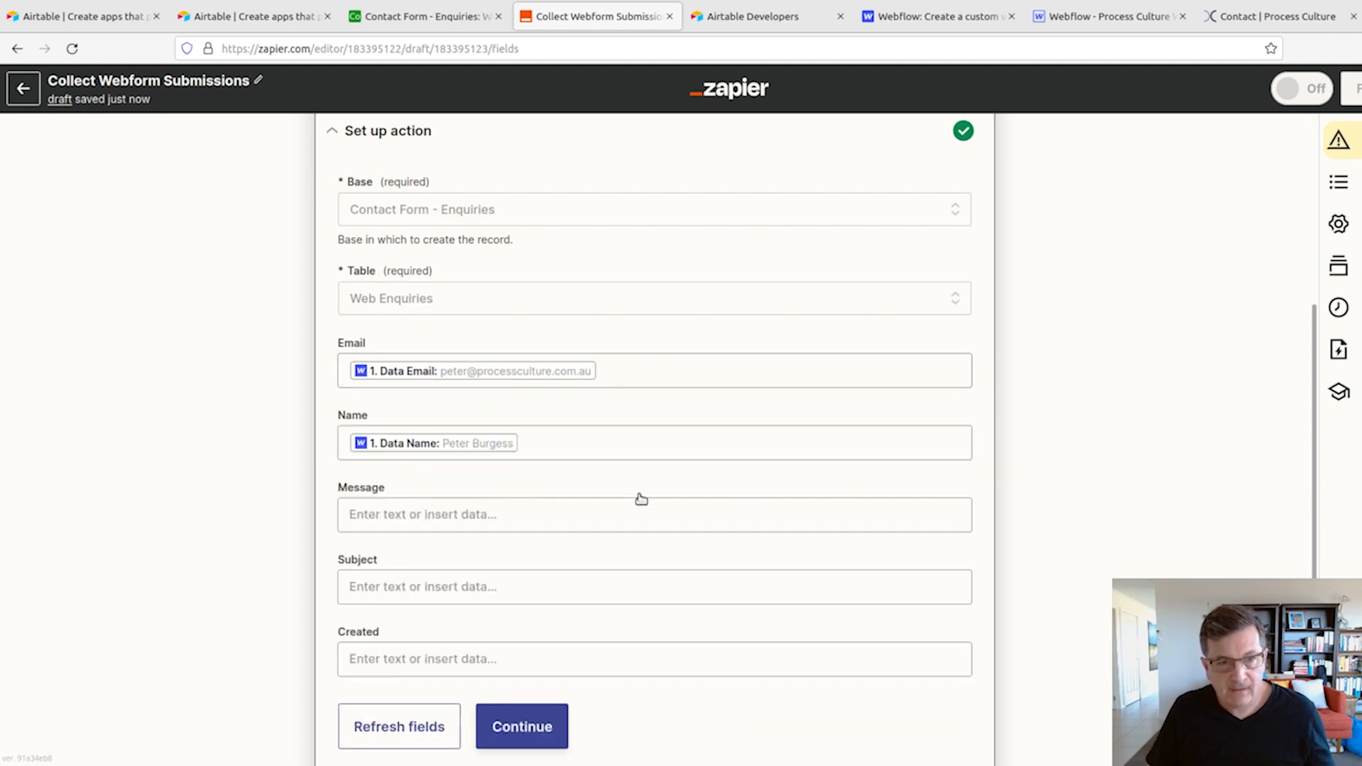
- Map the Message field to the Data Message value from the full list of Webflow submission fields
left_click(488, 512)
scroll(508, 686, "down", 2)
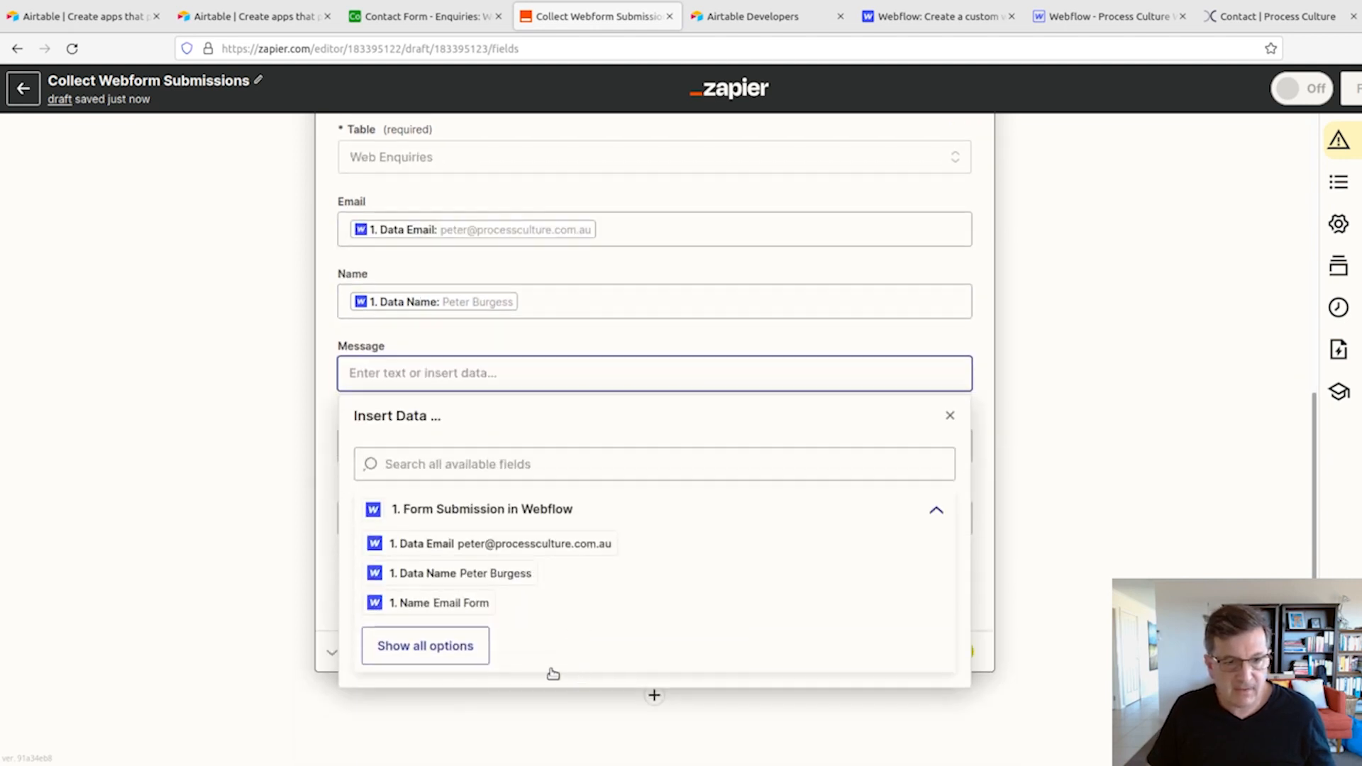
left_click(449, 656)
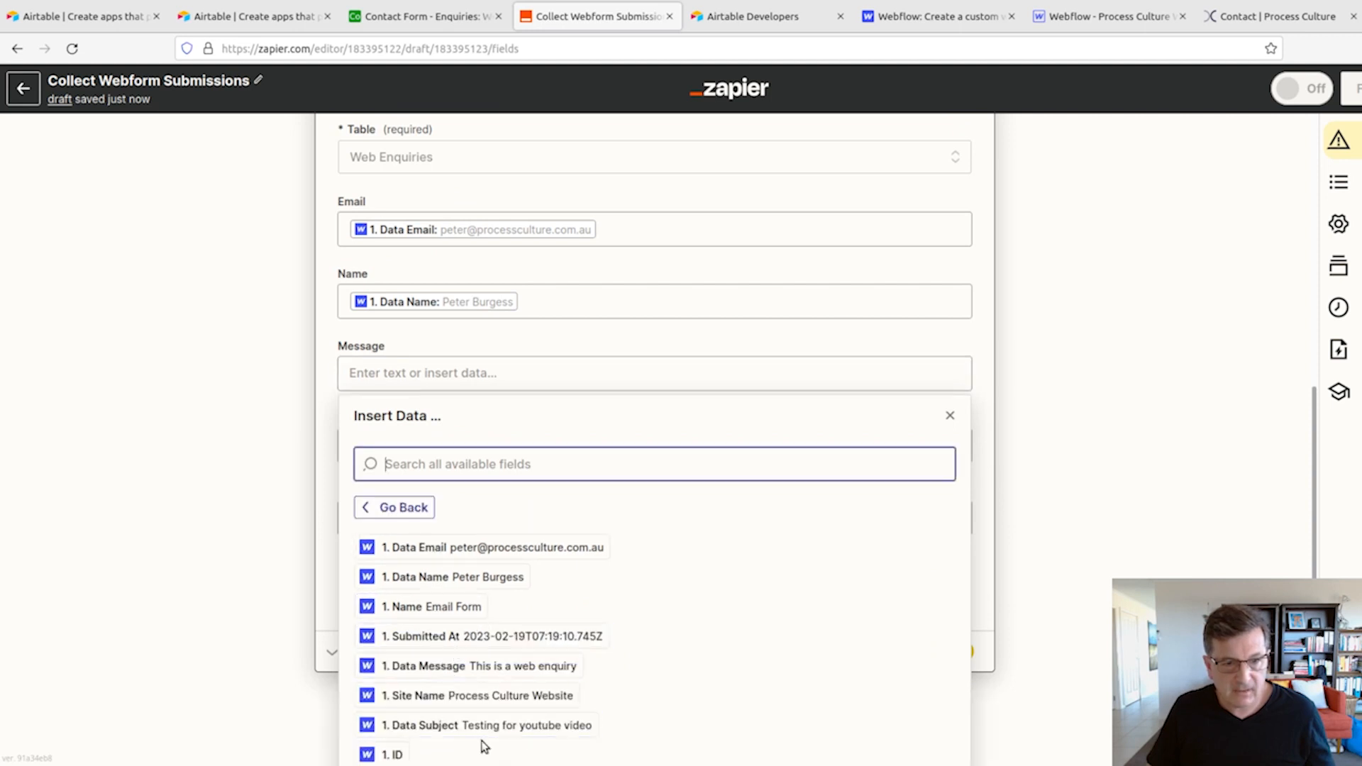
scroll(475, 695, "down", 1)
left_click(471, 645)
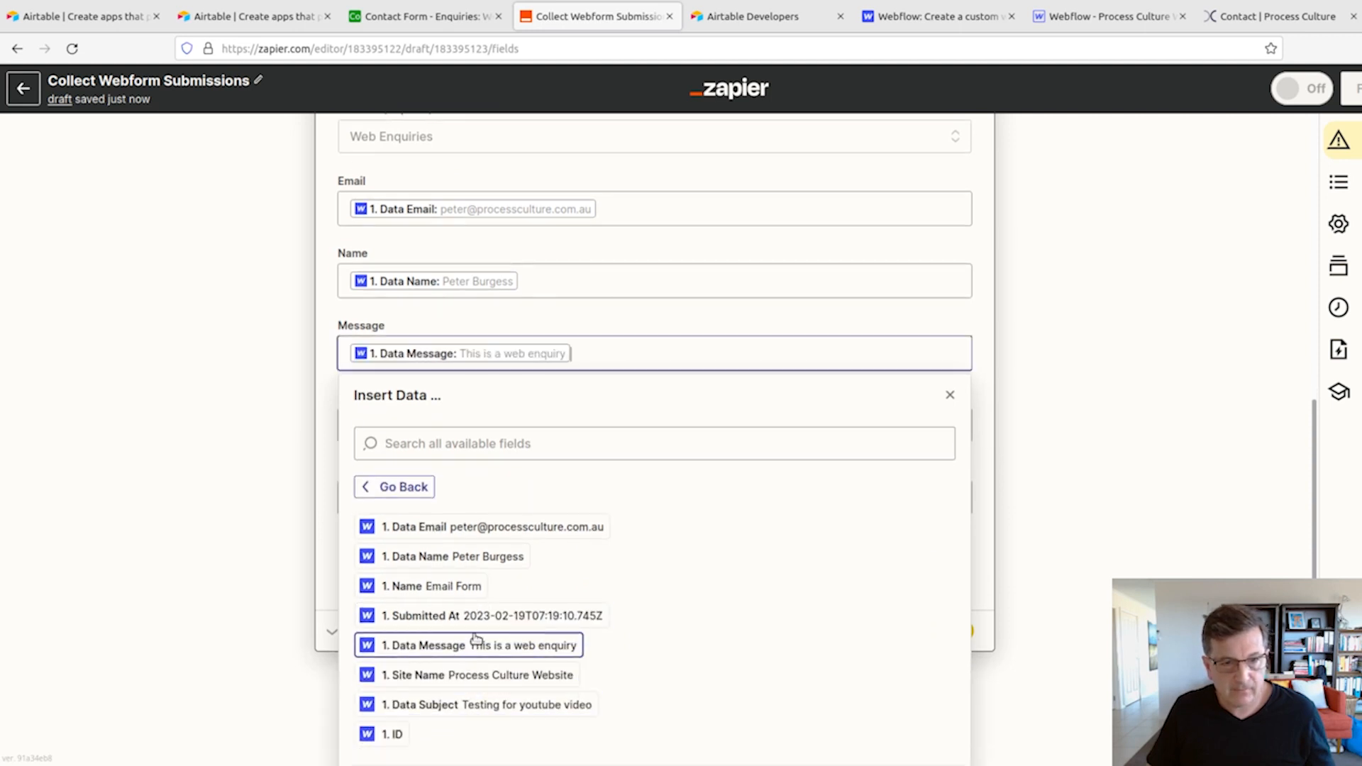
left_click(316, 355)
- Map the Subject field to the Data Subject value from the full list of Webflow submission fields
left_click(402, 446)
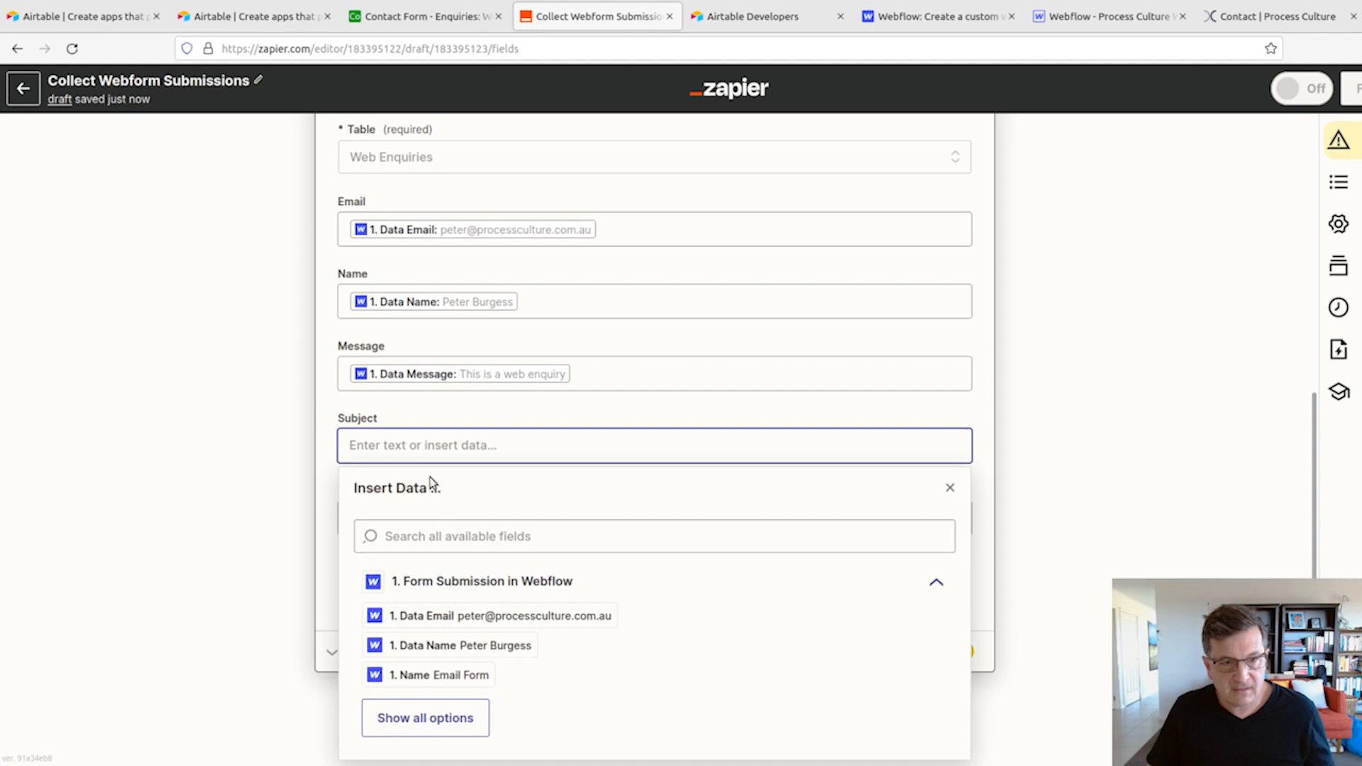
left_click(453, 721)
scroll(605, 657, "down", 1)
left_click(486, 704)
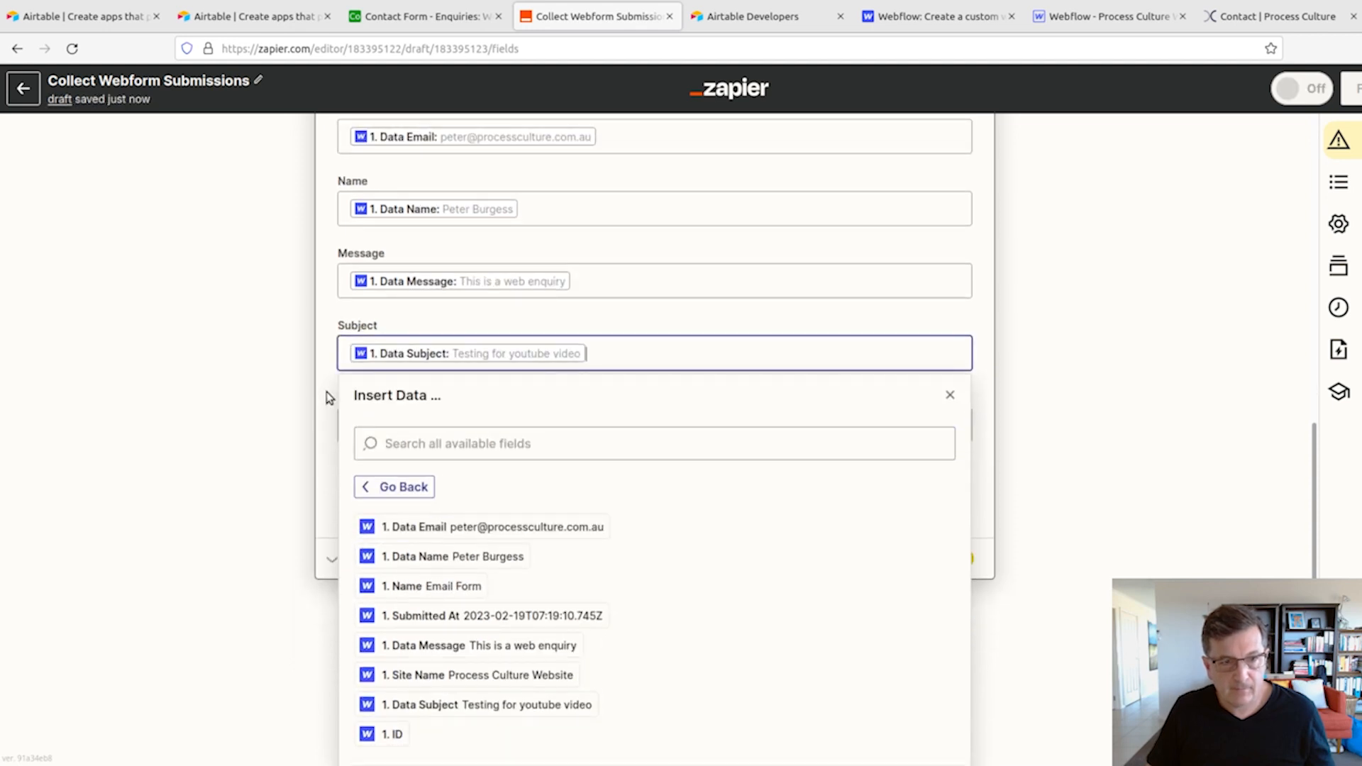
left_click(329, 396)
- Leave the Created field empty, finish the action setup and run the test that sends a record to Airtable
left_click(391, 511)
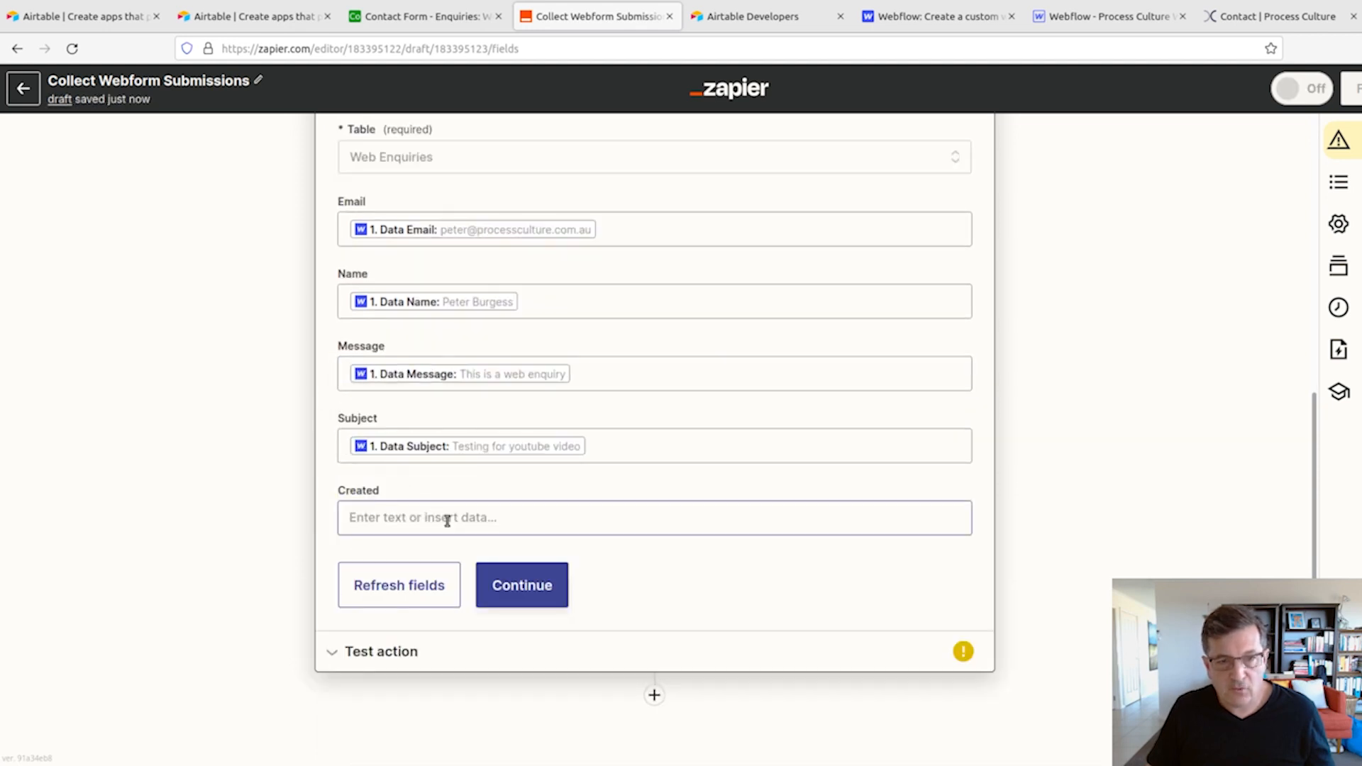
left_click(517, 599)
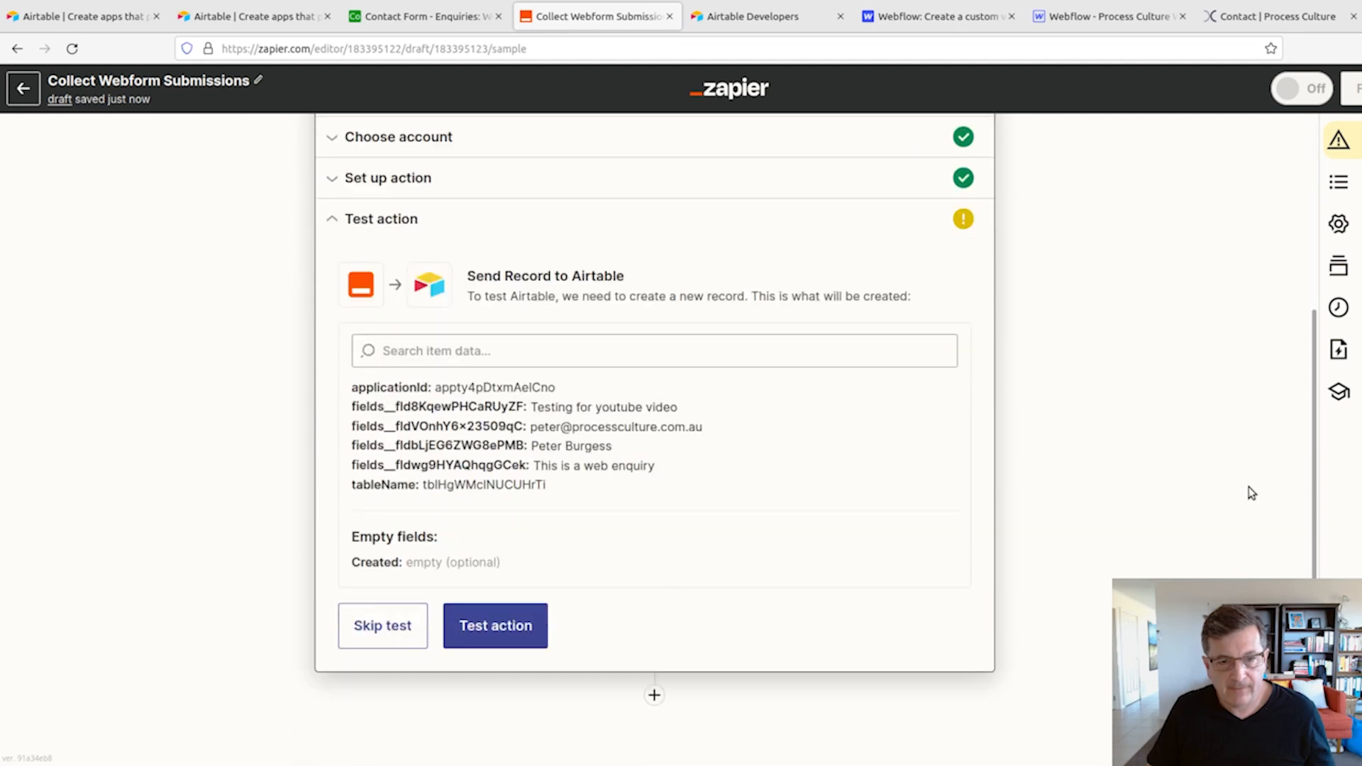
left_click(485, 628)
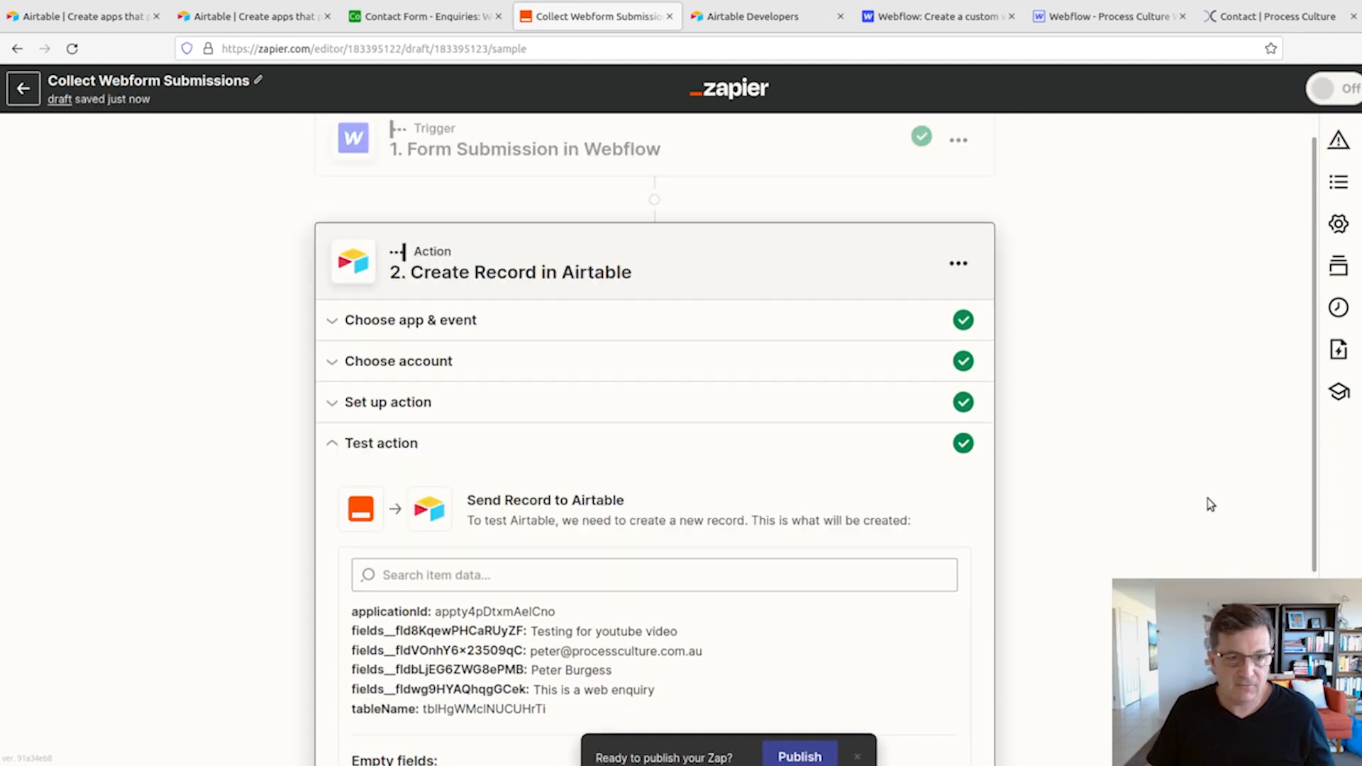
- Switch to the Airtable Web Enquiries table, expand the test record to check its field values, and close it
left_click(264, 22)
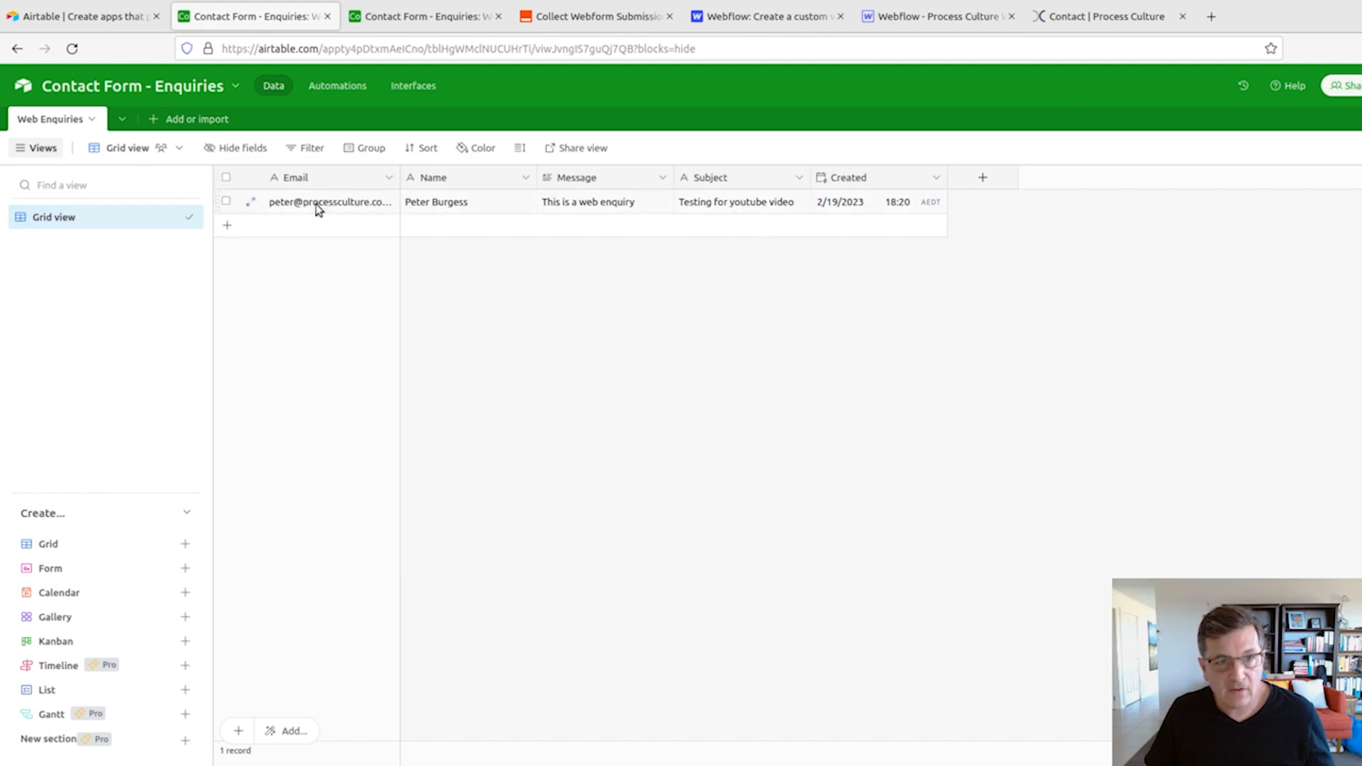
left_click(252, 205)
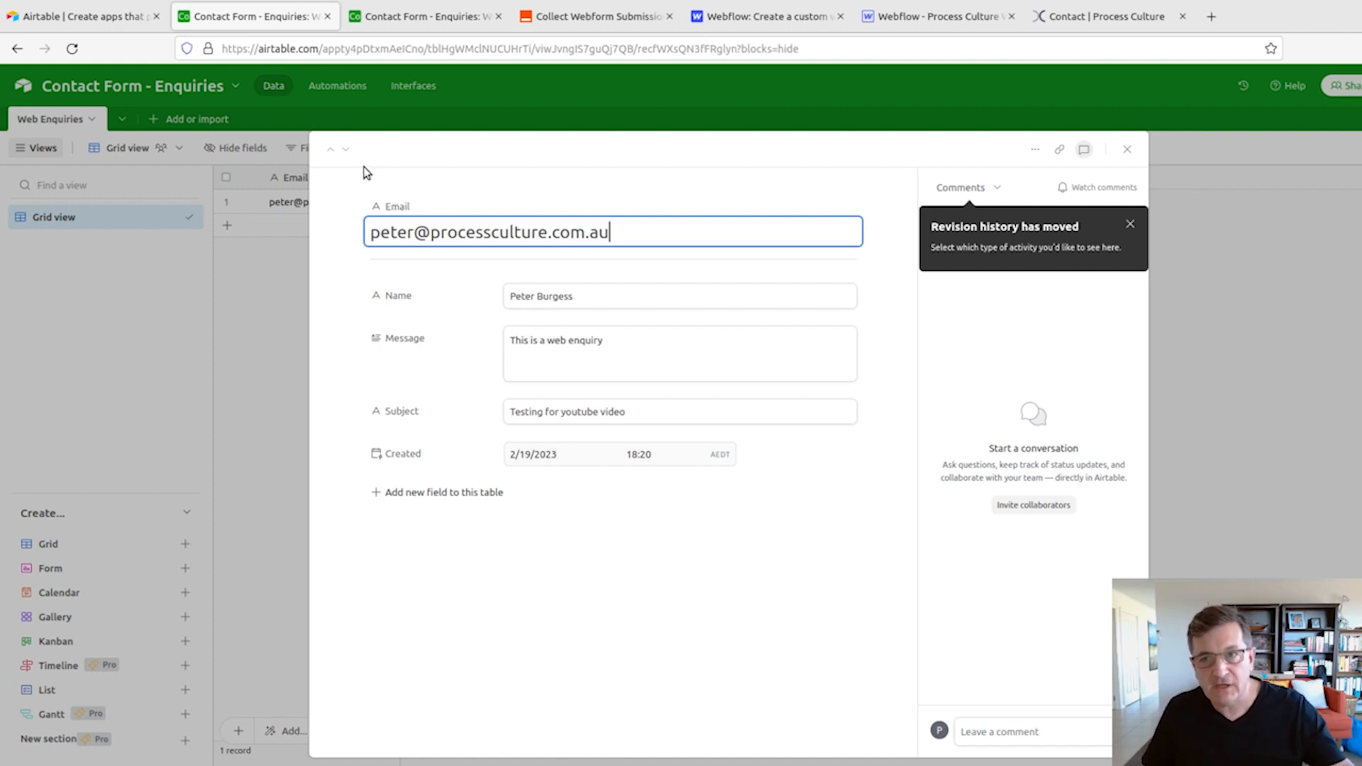
left_click(1127, 150)
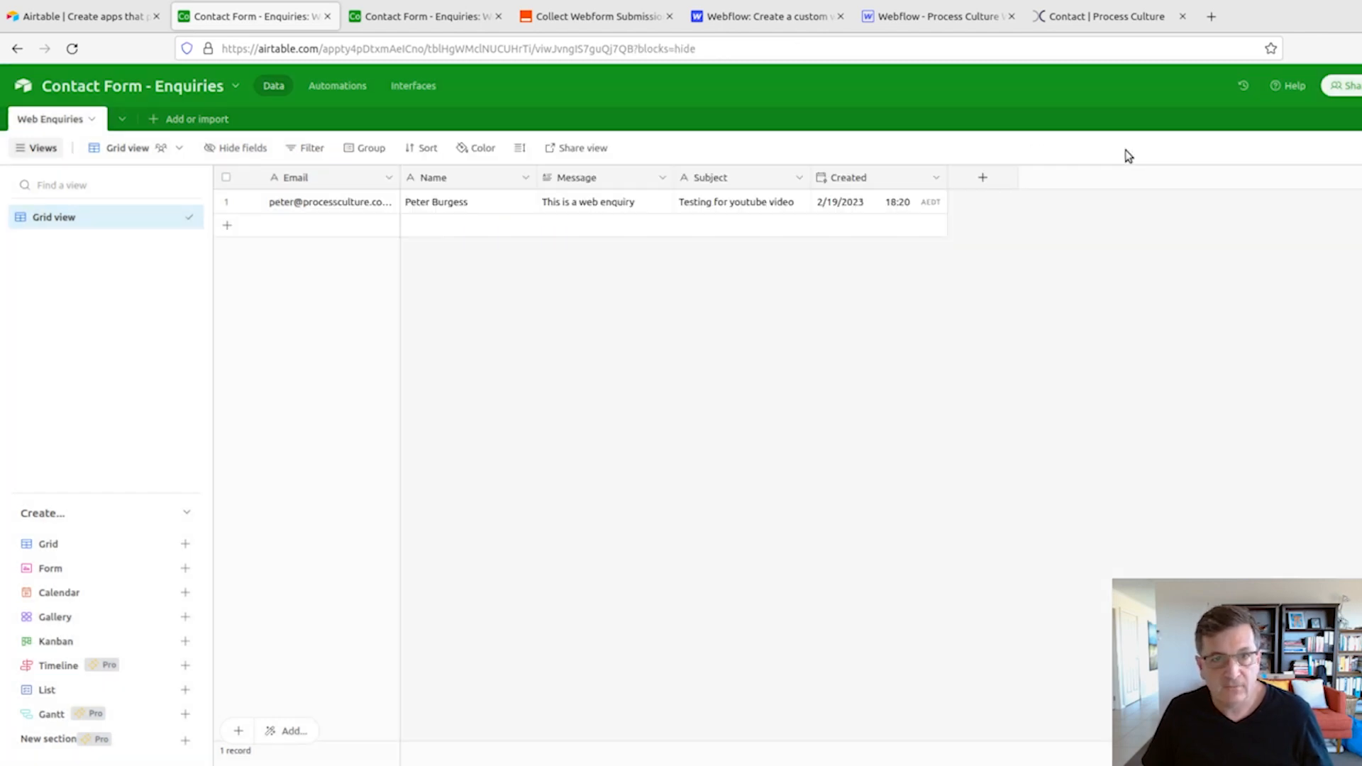